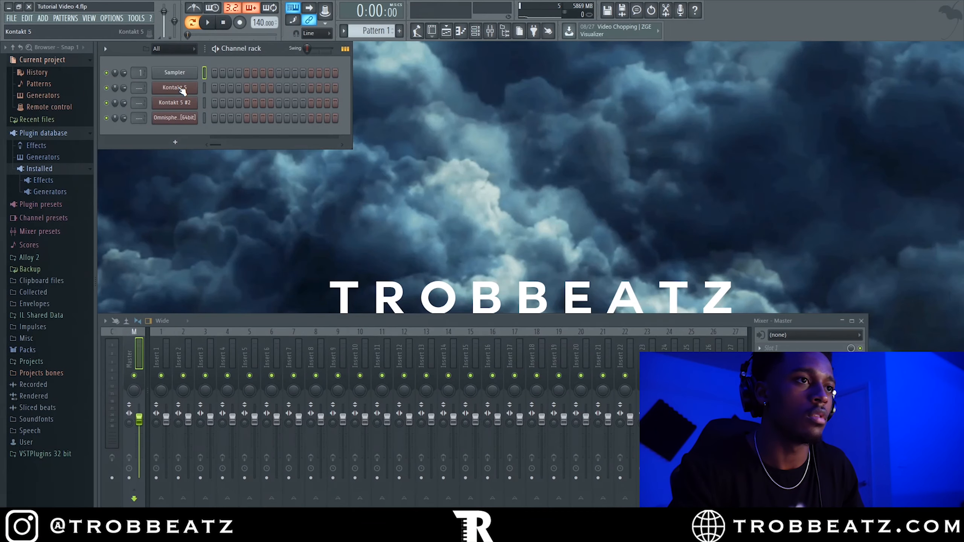
# View The Grandeur piano loaded in the first Kontakt 5 channel and close its window.
pyautogui.click(175, 87)
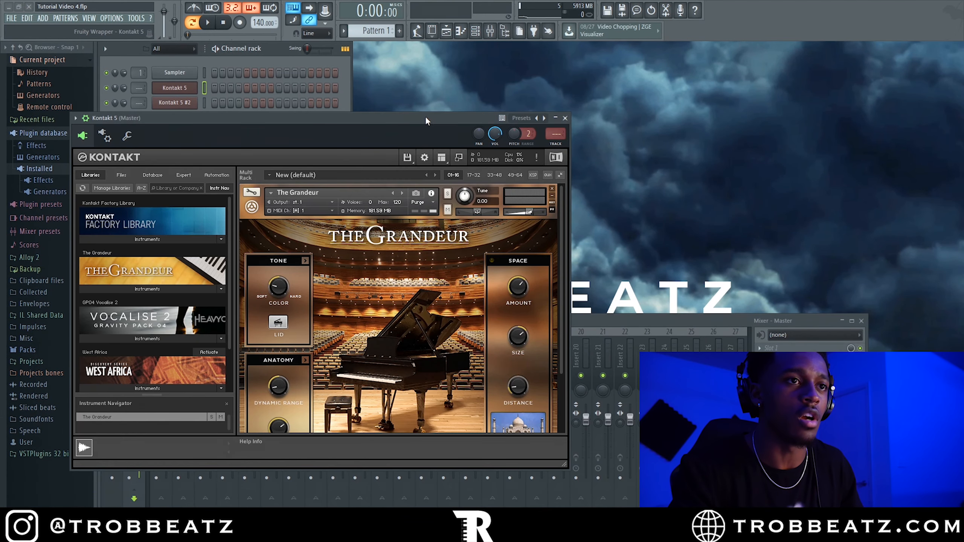
pyautogui.moveTo(425, 118); pyautogui.dragTo(517, 102)
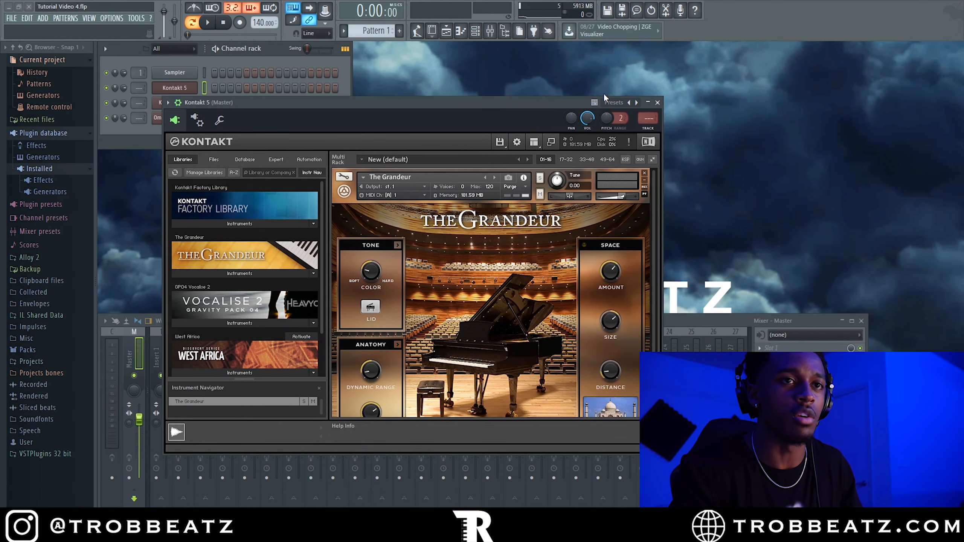
pyautogui.click(660, 103)
# Tap in a project tempo of 166 BPM with the tempo tapper.
pyautogui.rightClick(256, 23)
pyautogui.click(289, 30)
pyautogui.click(475, 238)
pyautogui.click(476, 238)
pyautogui.click(476, 237)
pyautogui.click(476, 237)
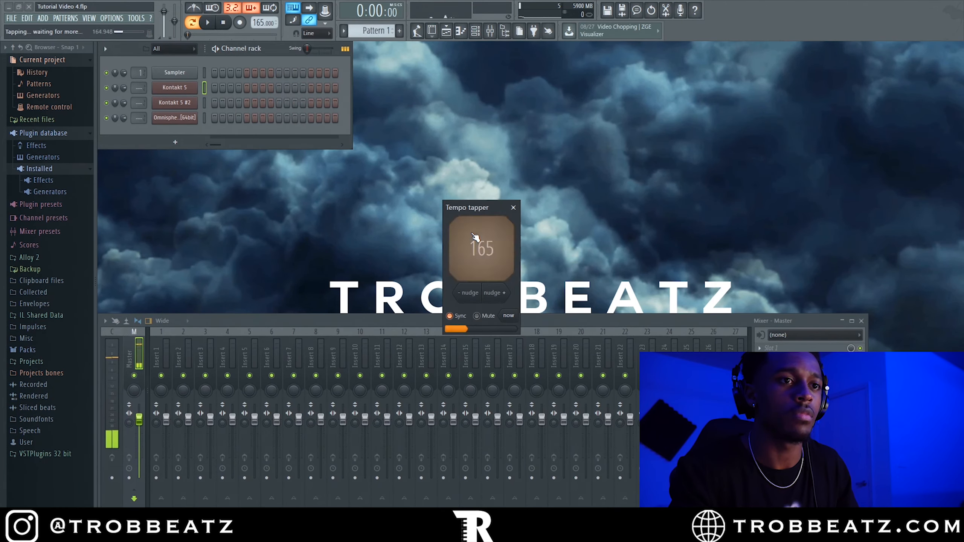
pyautogui.click(513, 207)
# Open the first Kontakt 5 channel's piano roll and lengthen the opening chord's notes to nearly reach the second chord.
pyautogui.rightClick(162, 92)
pyautogui.click(223, 89)
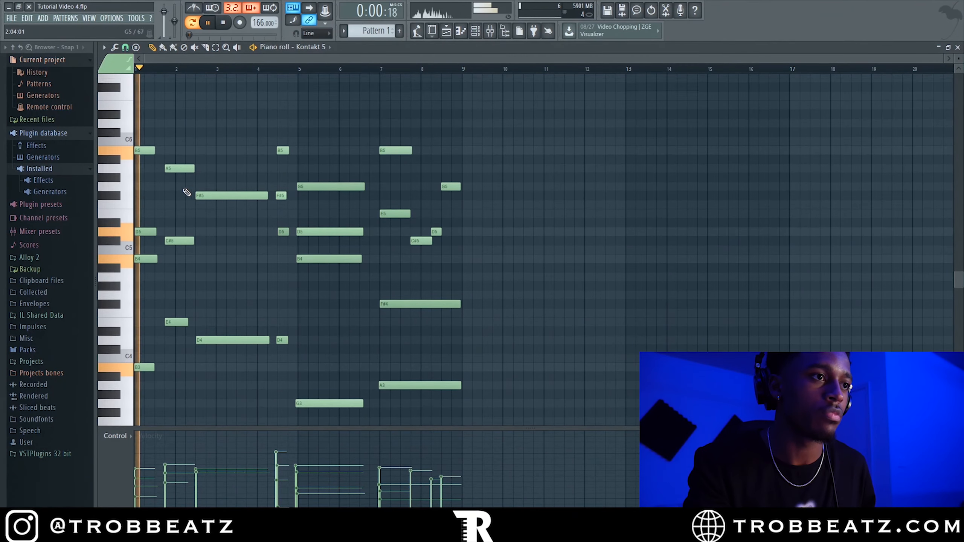
pyautogui.moveTo(141, 322); pyautogui.dragTo(158, 76)
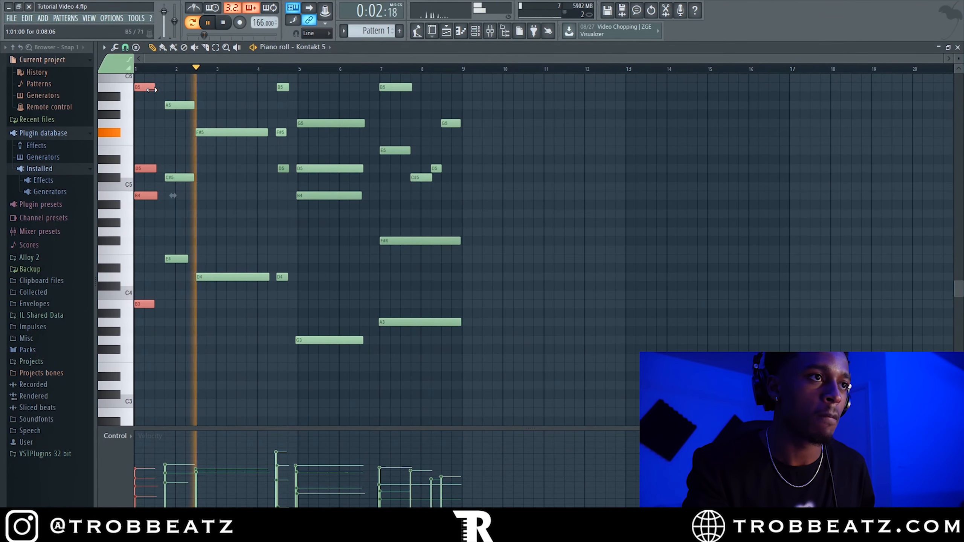
pyautogui.scroll(4, 183, 156)
pyautogui.keyDown('ctrl'); pyautogui.click(383, 186); pyautogui.keyUp('ctrl')
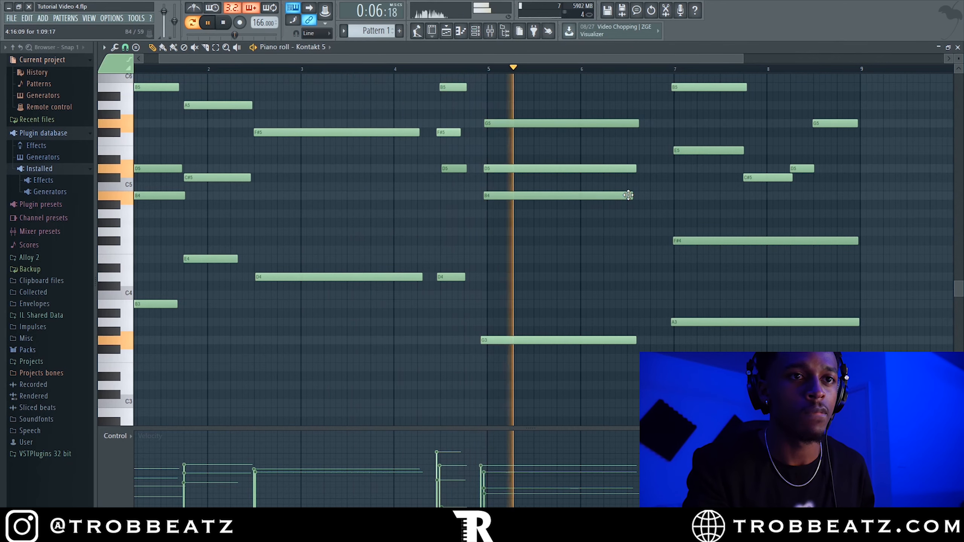
# Shorten the B4 note of the bar 5 chord and follow it with a slightly strummed F#4 and B4 pair.
pyautogui.moveTo(632, 196); pyautogui.dragTo(553, 195)
pyautogui.moveTo(563, 251); pyautogui.dragTo(584, 189)
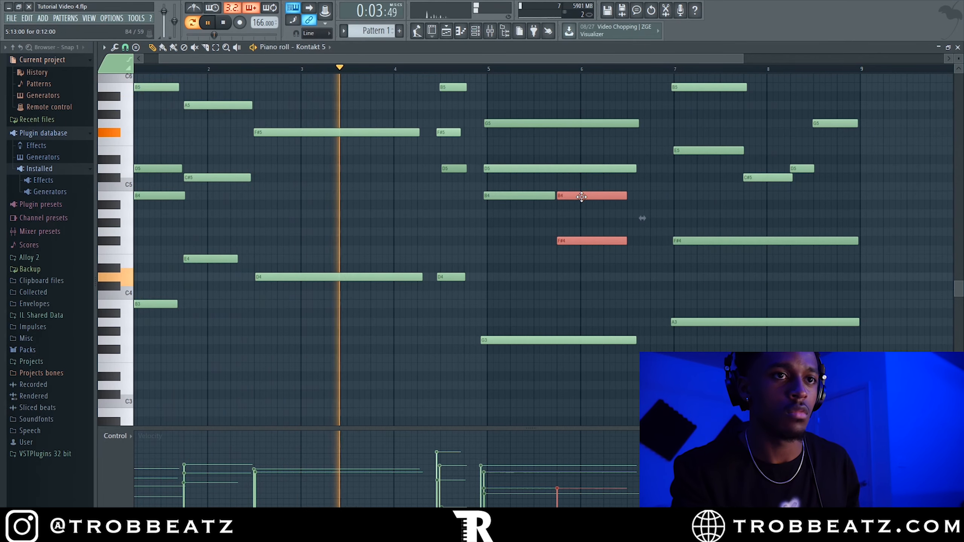
pyautogui.hotkey('alt', 's')
pyautogui.press('Return')
pyautogui.keyDown('ctrl'); pyautogui.click(579, 208); pyautogui.keyUp('ctrl')
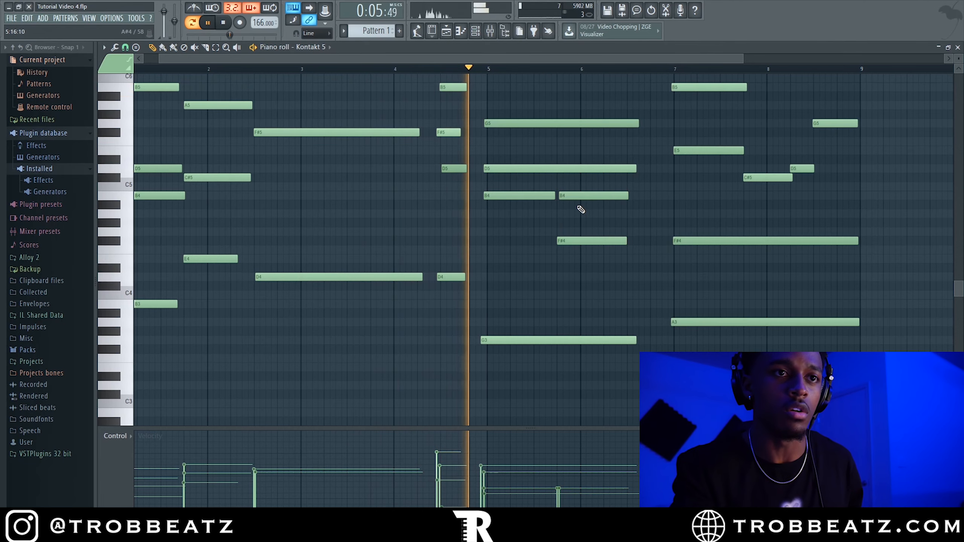
pyautogui.moveTo(579, 209); pyautogui.dragTo(589, 265)
pyautogui.scroll(-3, 590, 265)
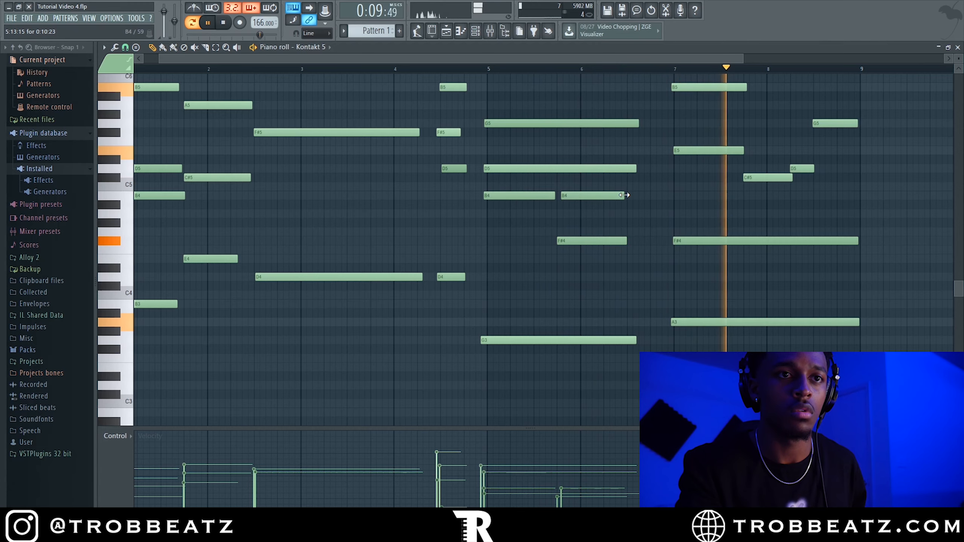
# Add a third B4 note after the second one and trim its end to bar 7.
pyautogui.click(631, 199)
pyautogui.scroll(-2, 633, 199)
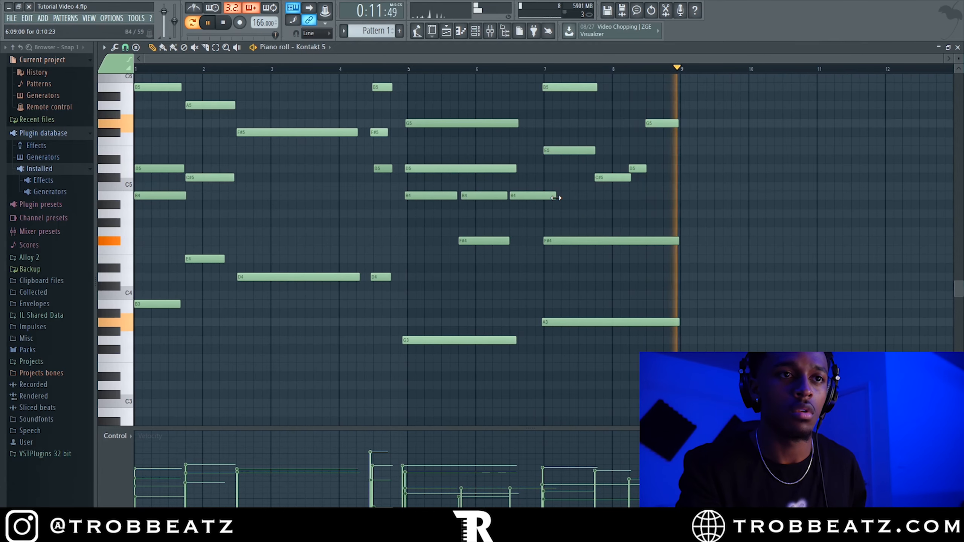
pyautogui.moveTo(557, 198); pyautogui.dragTo(544, 197)
# Lengthen the G3 bass note to almost bar 7 and slightly extend both D4 notes before bar 5.
pyautogui.moveTo(516, 340); pyautogui.dragTo(539, 341)
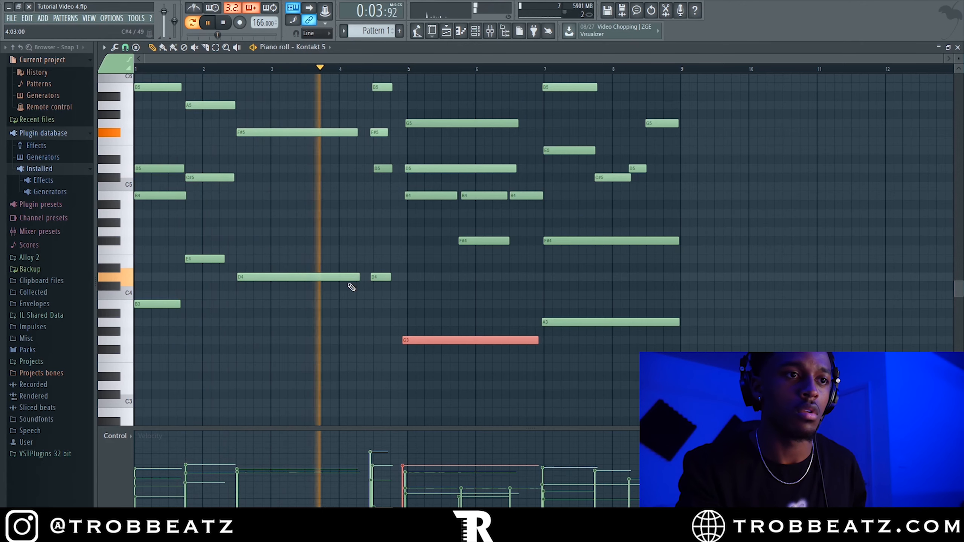
pyautogui.moveTo(358, 277); pyautogui.dragTo(396, 276)
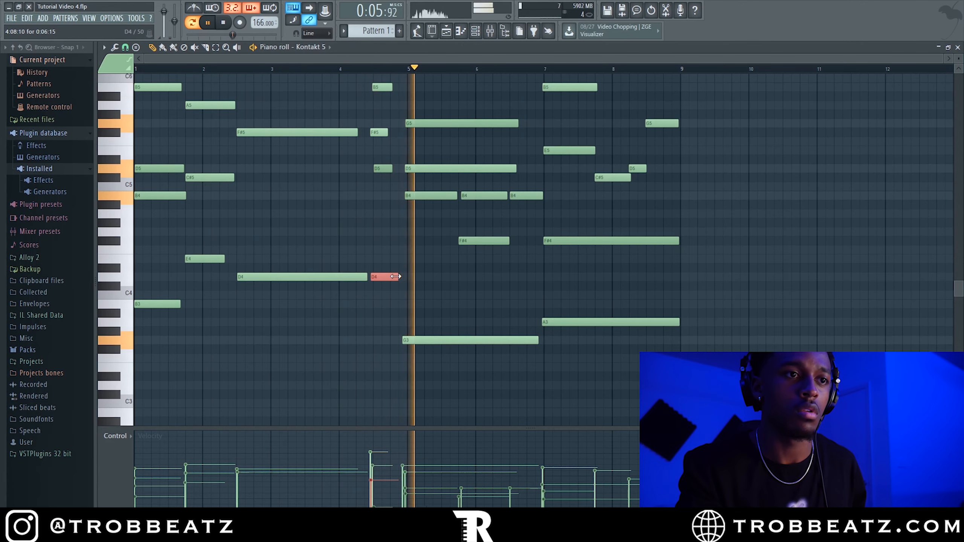
pyautogui.doubleClick(397, 277)
pyautogui.click(545, 196)
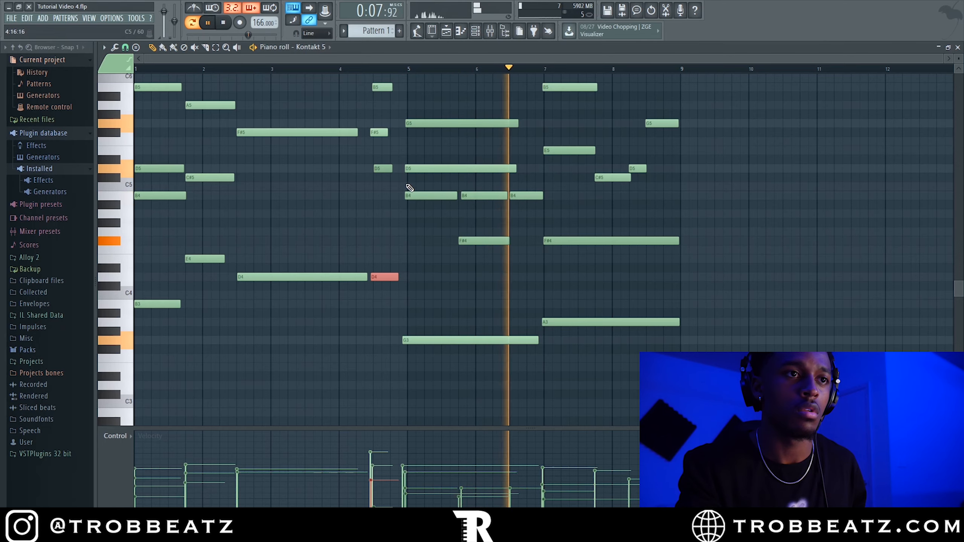
# Extend the short B5, F#5 and D5 notes in bar 4 to about the start of bar 5.
pyautogui.keyDown('ctrl'); pyautogui.scroll(2, 370, 164); pyautogui.keyUp('ctrl')
pyautogui.scroll(3, 395, 185)
pyautogui.moveTo(393, 183); pyautogui.dragTo(395, 187)
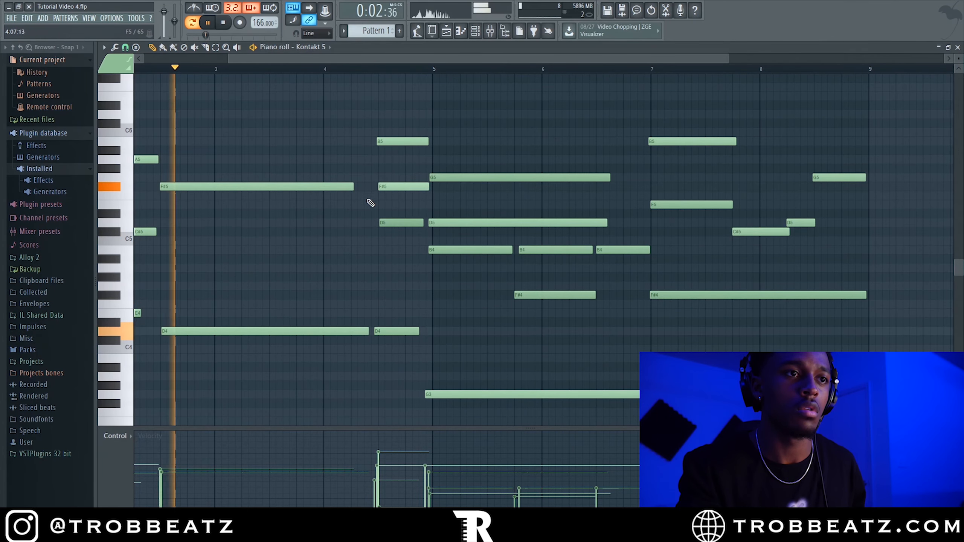
pyautogui.keyDown('ctrl'); pyautogui.scroll(-2, 271, 251); pyautogui.keyUp('ctrl')
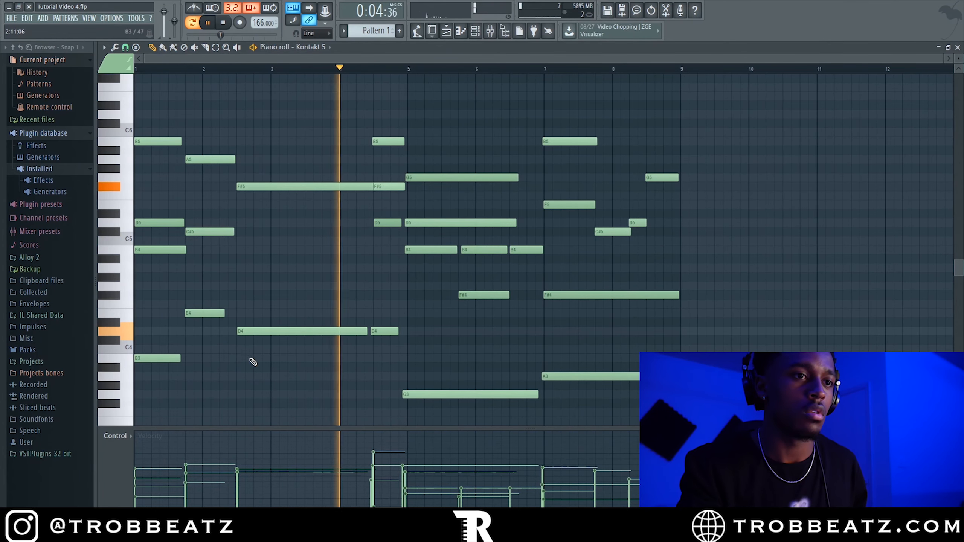
# Lower the velocity of the short F#5 before bar 5 and trim the long F#5 so a gap precedes it.
pyautogui.scroll(-2, 269, 380)
pyautogui.keyDown('ctrl'); pyautogui.click(391, 162); pyautogui.keyUp('ctrl')
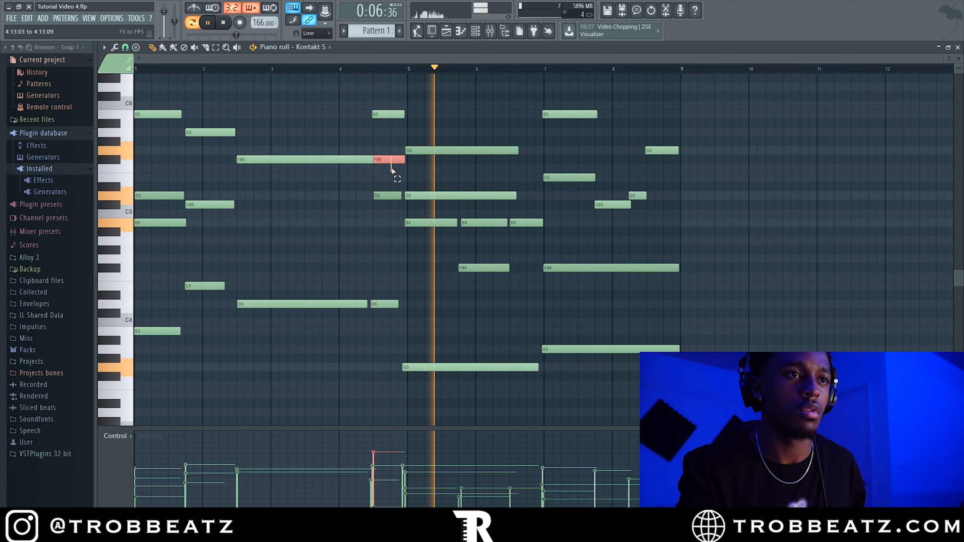
pyautogui.keyDown('alt'); pyautogui.scroll(-5, 395, 172); pyautogui.keyUp('alt')
pyautogui.keyDown('ctrl'); pyautogui.click(345, 162); pyautogui.keyUp('ctrl')
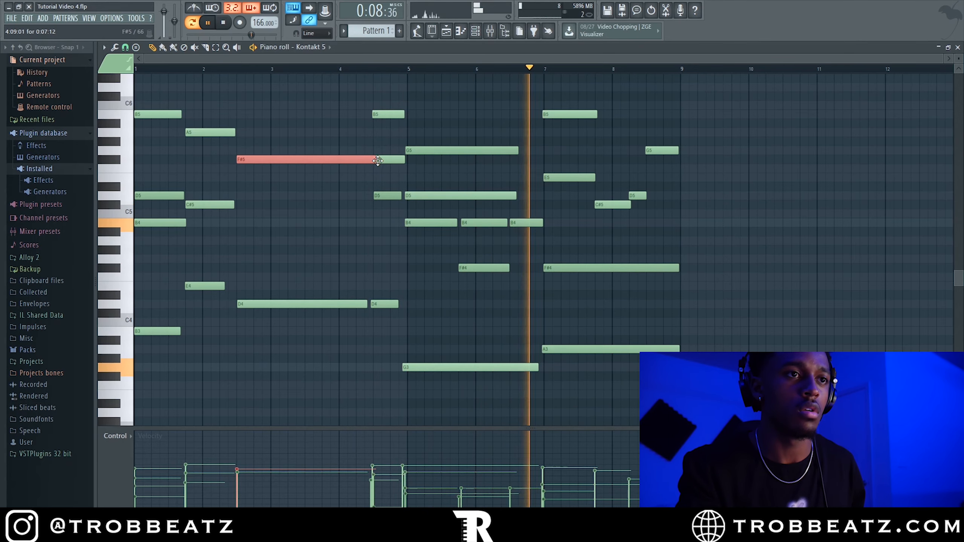
pyautogui.moveTo(375, 161); pyautogui.dragTo(365, 161)
pyautogui.keyDown('ctrl'); pyautogui.click(358, 190); pyautogui.keyUp('ctrl')
# Duplicate the eight-bar melody into bars 9 to 16 and clear the note selection.
pyautogui.hotkey('ctrl', 'b')
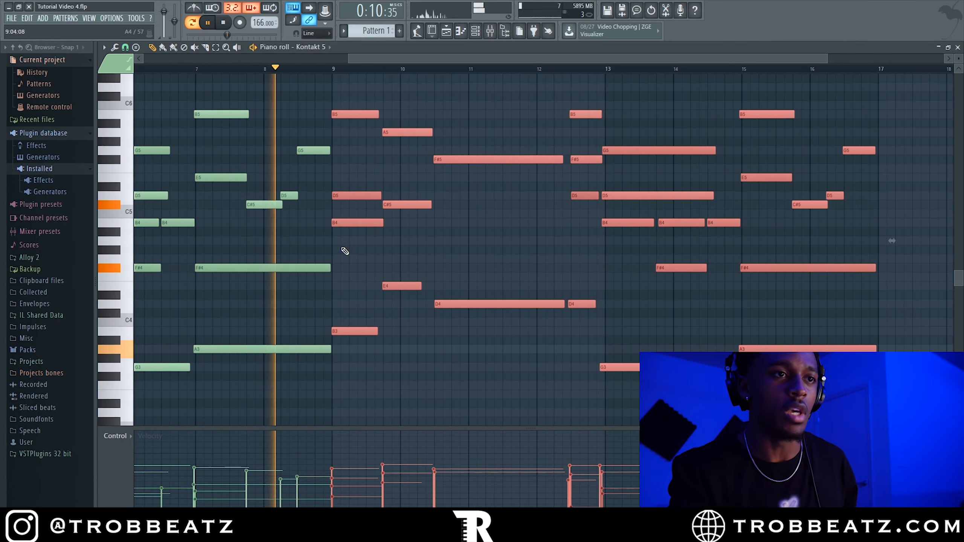
pyautogui.keyDown('ctrl'); pyautogui.scroll(5, 346, 226); pyautogui.keyUp('ctrl')
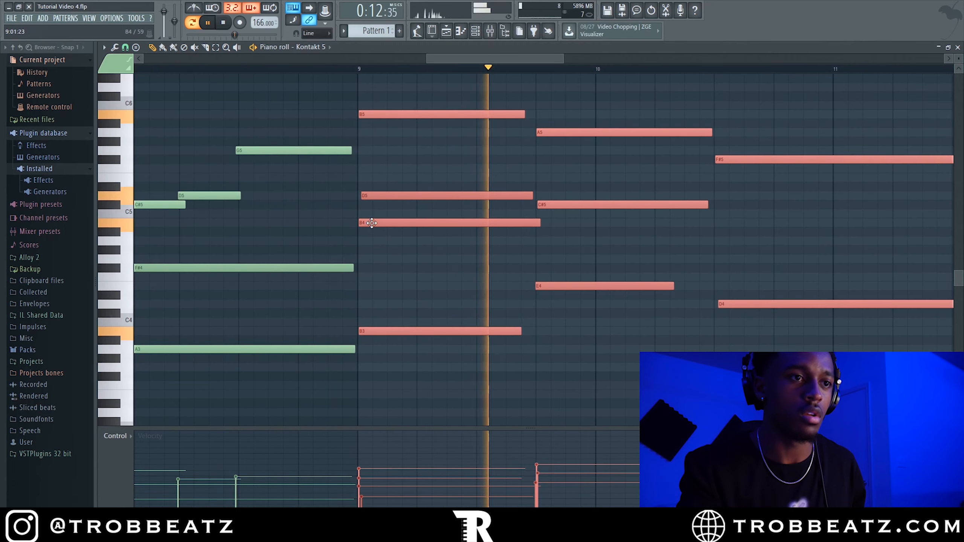
pyautogui.keyDown('ctrl'); pyautogui.scroll(-6, 372, 232); pyautogui.keyUp('ctrl')
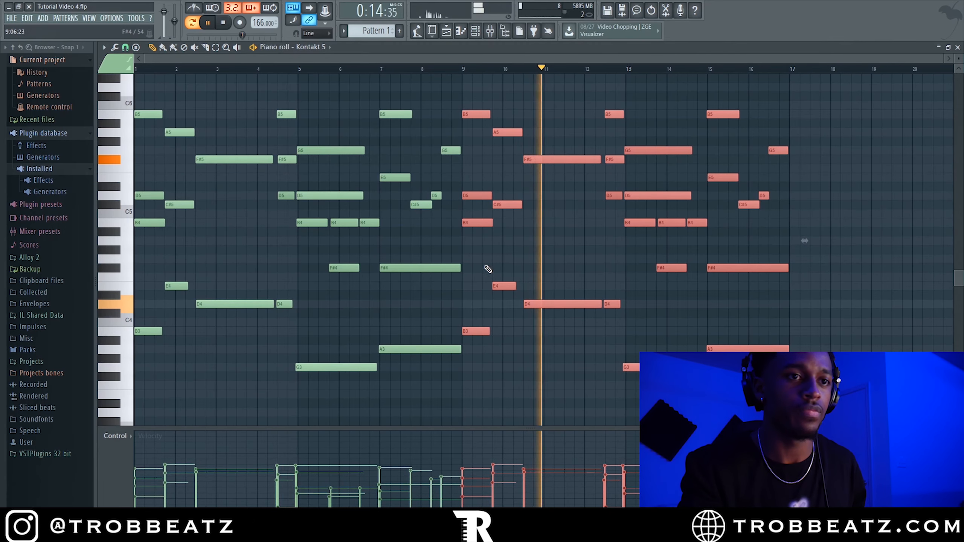
pyautogui.keyDown('ctrl'); pyautogui.click(505, 265); pyautogui.keyUp('ctrl')
pyautogui.rightClick(572, 263)
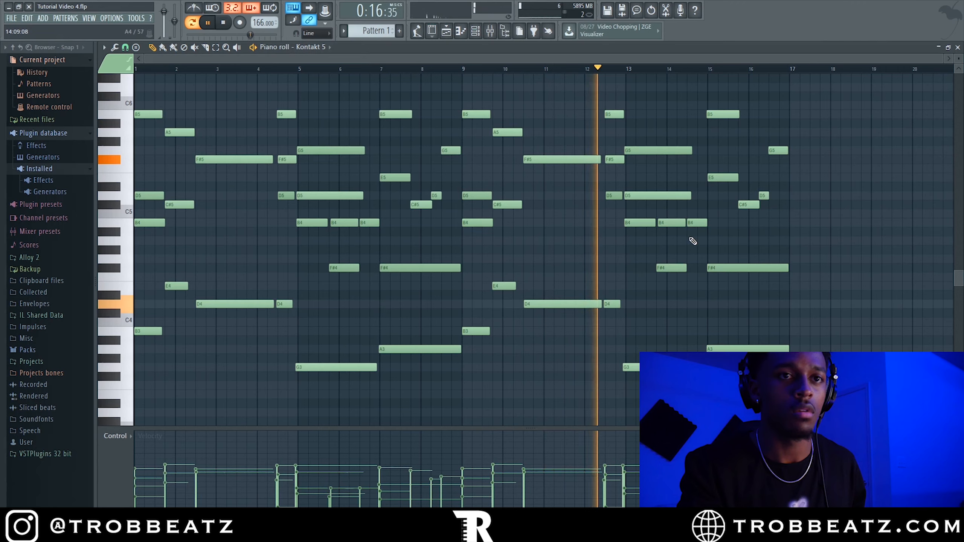
# Delete the first and third B4 notes between bars 13 and 15, and lower the velocity of all notes.
pyautogui.click(696, 222)
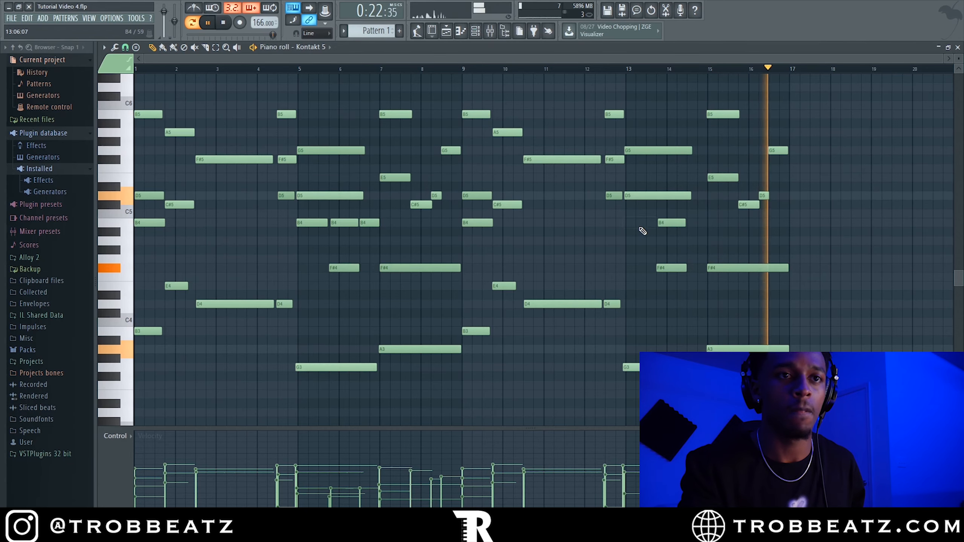
pyautogui.moveTo(831, 396); pyautogui.dragTo(127, 72)
pyautogui.scroll(-4, 525, 136)
pyautogui.keyDown('ctrl'); pyautogui.click(777, 119); pyautogui.keyUp('ctrl')
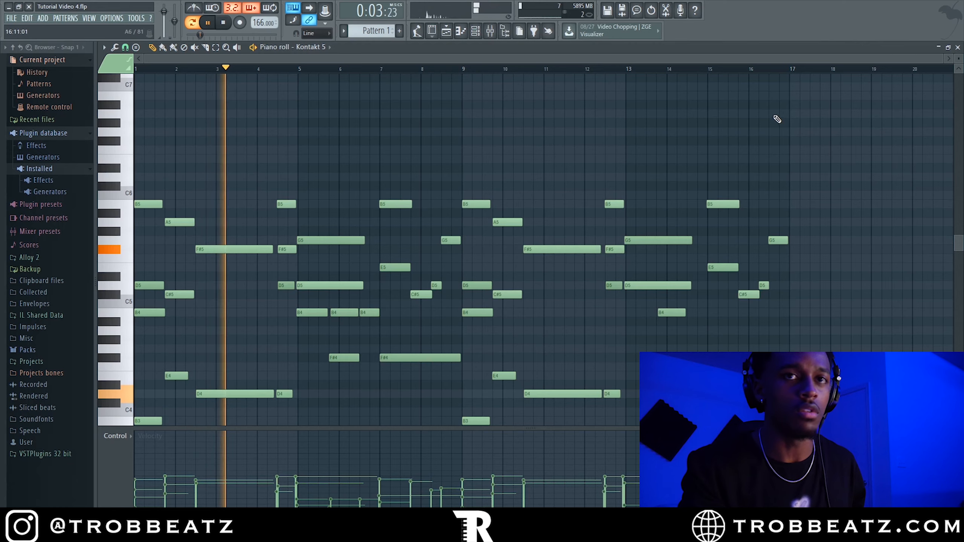
pyautogui.click(957, 47)
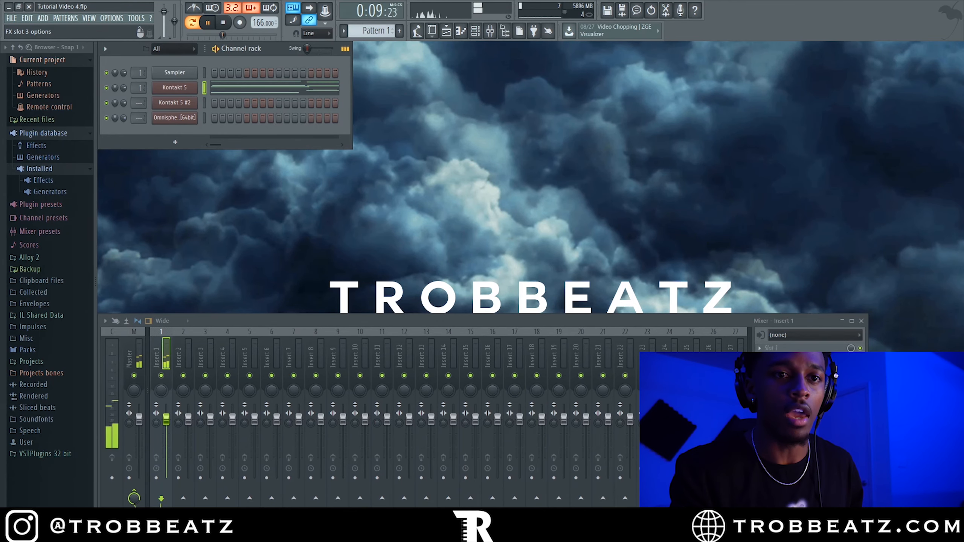
# Load Fruity Reeverb 2 in the third effect slot of Insert 1 and set its decay to 4.0 sec.
pyautogui.click(759, 372)
pyautogui.click(609, 359)
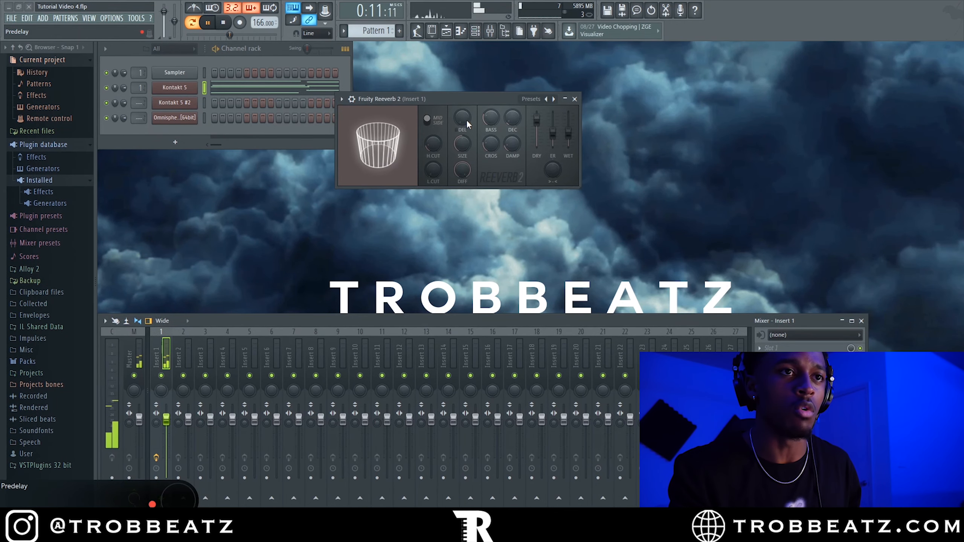
pyautogui.moveTo(469, 98); pyautogui.dragTo(500, 62)
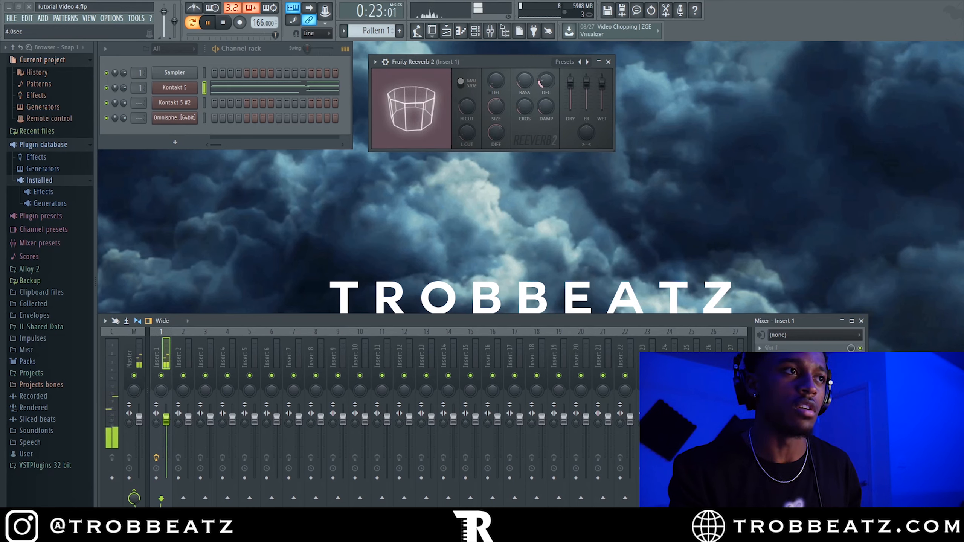
pyautogui.click(609, 62)
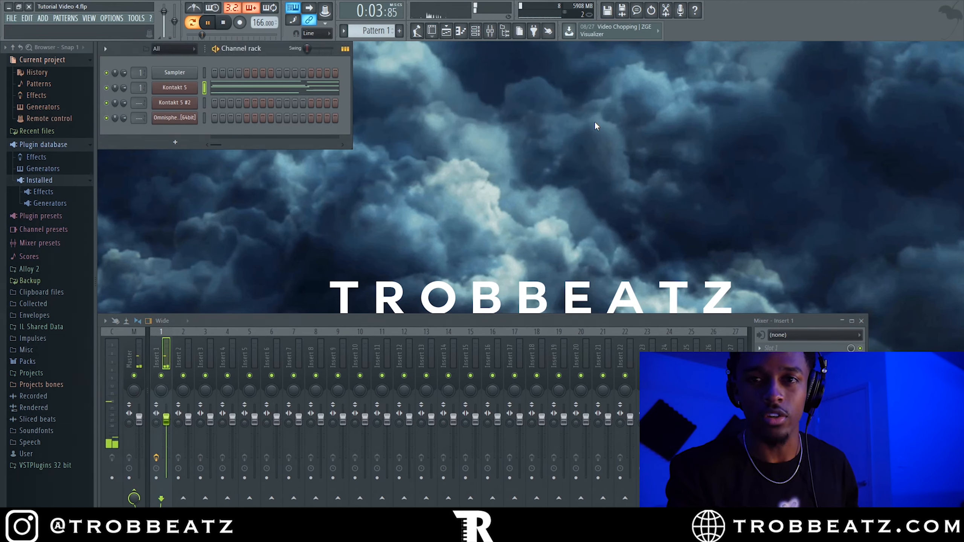
# In the playlist, place three vocal samples on Tracks 5 to 7 at bar 9 and Pattern 1 twice in a row on Track 1.
pyautogui.click(454, 31)
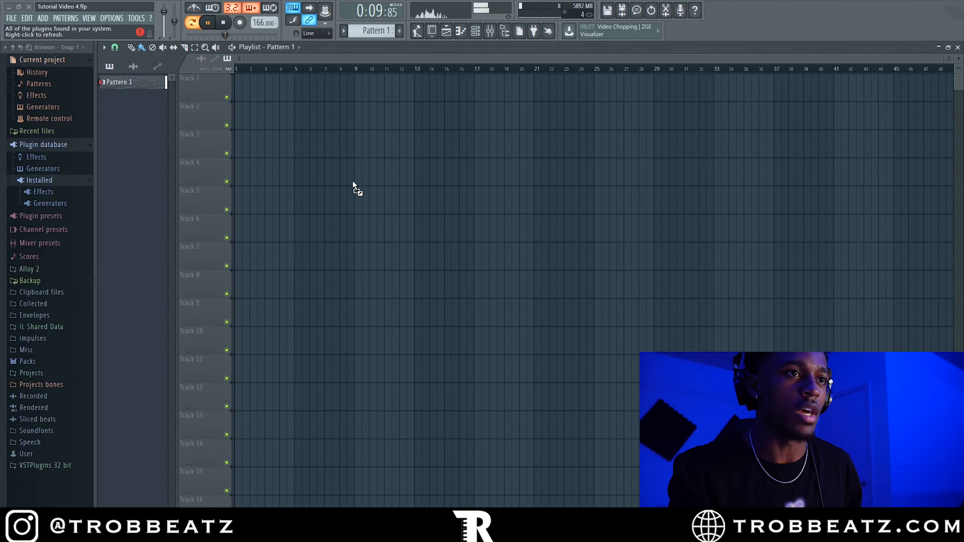
pyautogui.moveTo(352, 183); pyautogui.dragTo(351, 194)
pyautogui.moveTo(243, 89); pyautogui.dragTo(253, 89)
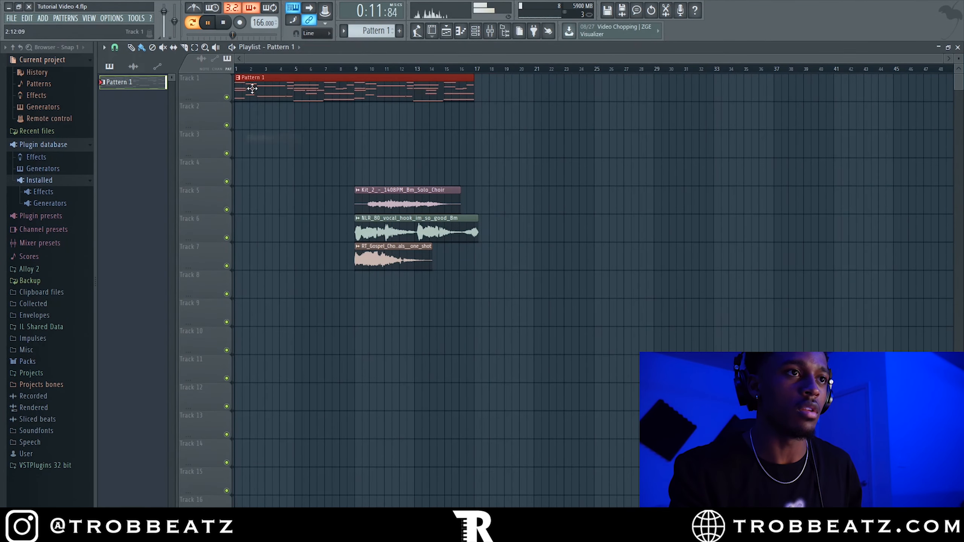
pyautogui.hotkey('ctrl', 'b')
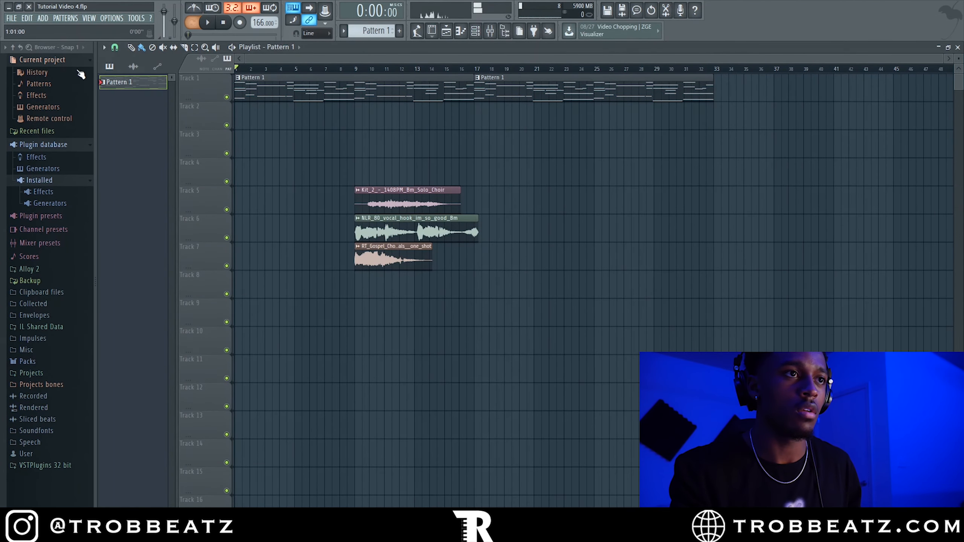
# Move the NLR_80_vocal_hook_im_so_good_Bm clip to bar 1 and route its channel to mixer track 2.
pyautogui.moveTo(386, 225); pyautogui.dragTo(274, 227)
pyautogui.doubleClick(282, 227)
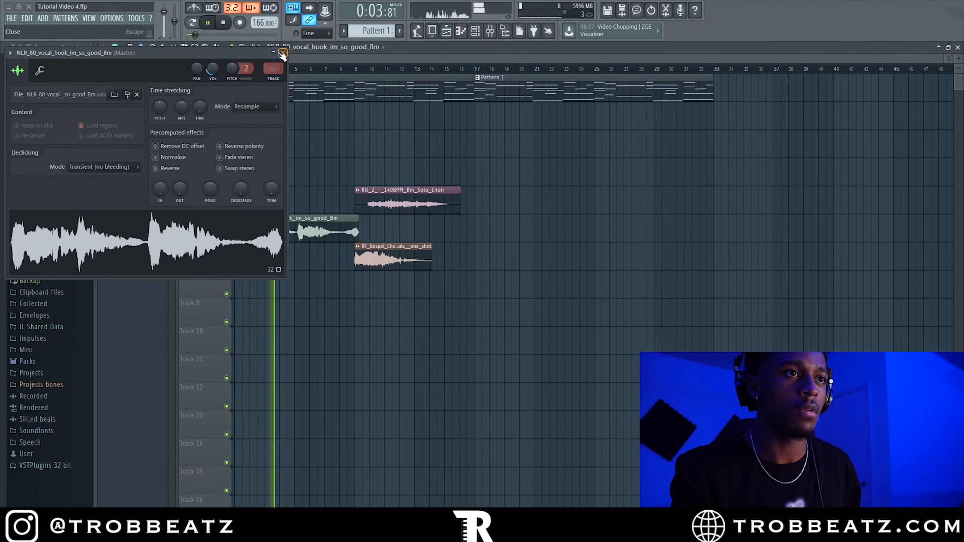
pyautogui.hotkey('ctrl', 'l')
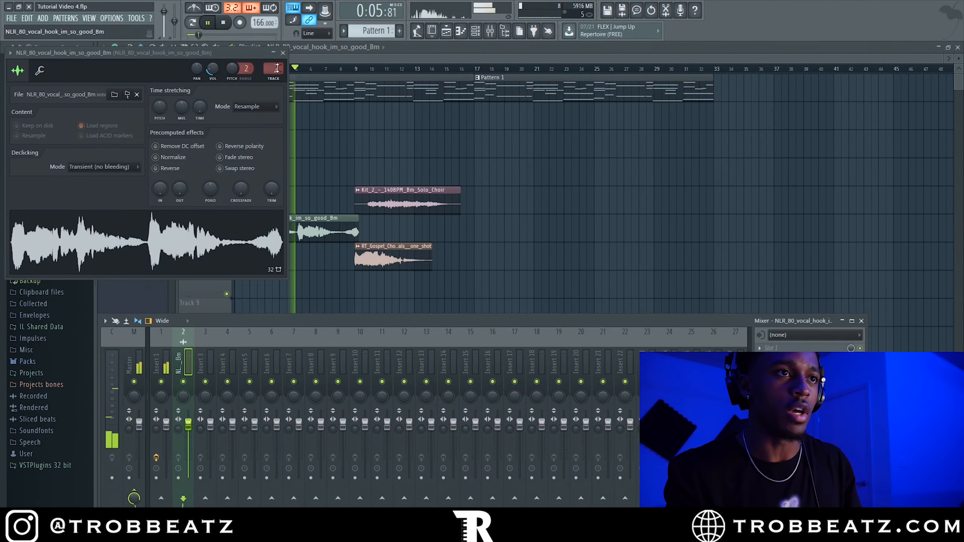
# Load Fruity Reeverb 2 in slot 3 and Fruity Love Philter in slot 4 of the vocal hook's mixer track.
pyautogui.click(759, 372)
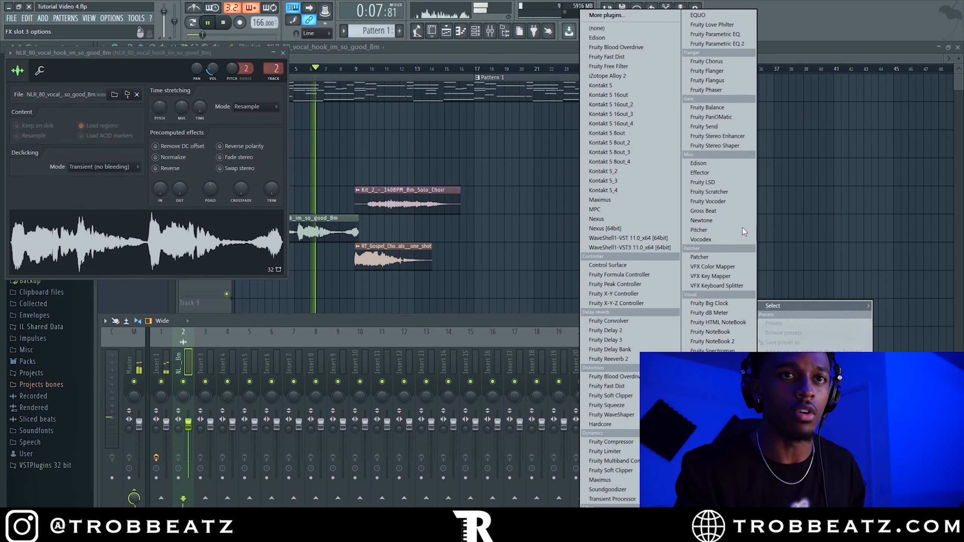
pyautogui.click(628, 361)
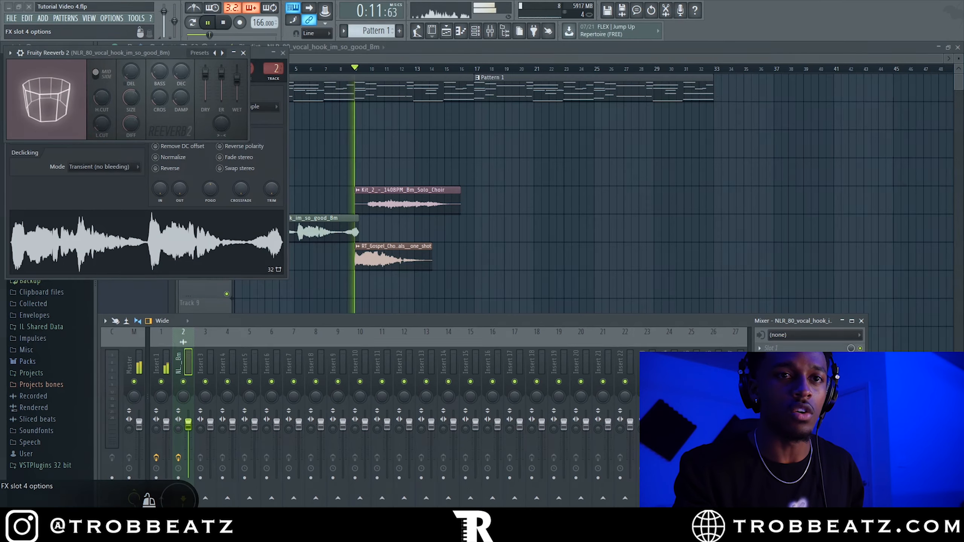
pyautogui.click(760, 383)
pyautogui.click(715, 28)
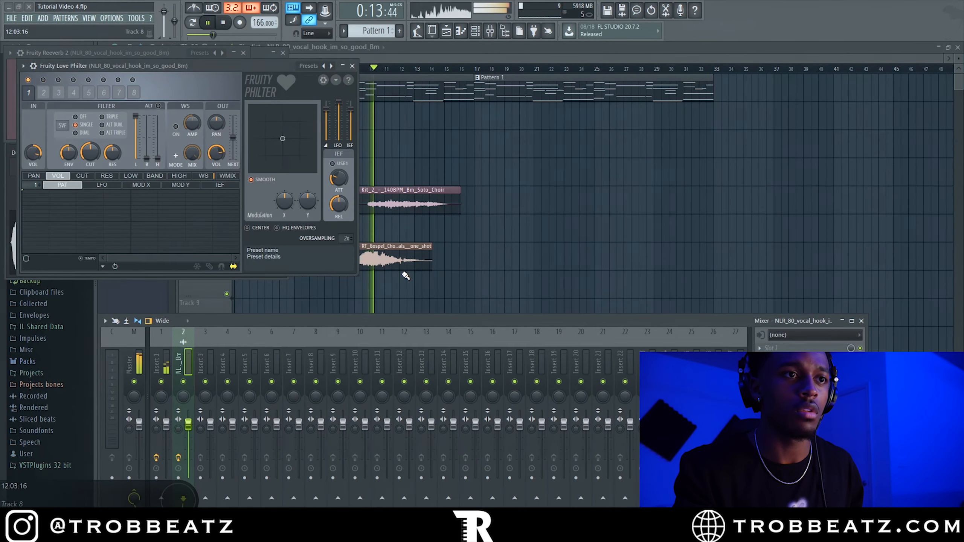
# Move the Solo Choir and Gospel Choir clips together to about bar 26 and close the open plugin and channel windows.
pyautogui.moveTo(402, 277); pyautogui.dragTo(434, 148)
pyautogui.moveTo(419, 195); pyautogui.dragTo(646, 202)
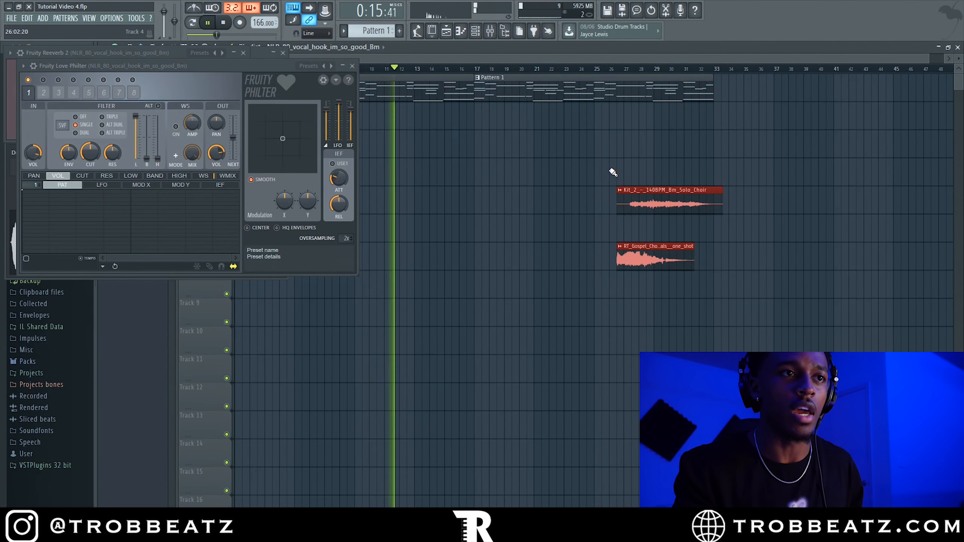
pyautogui.keyDown('ctrl'); pyautogui.click(612, 172); pyautogui.keyUp('ctrl')
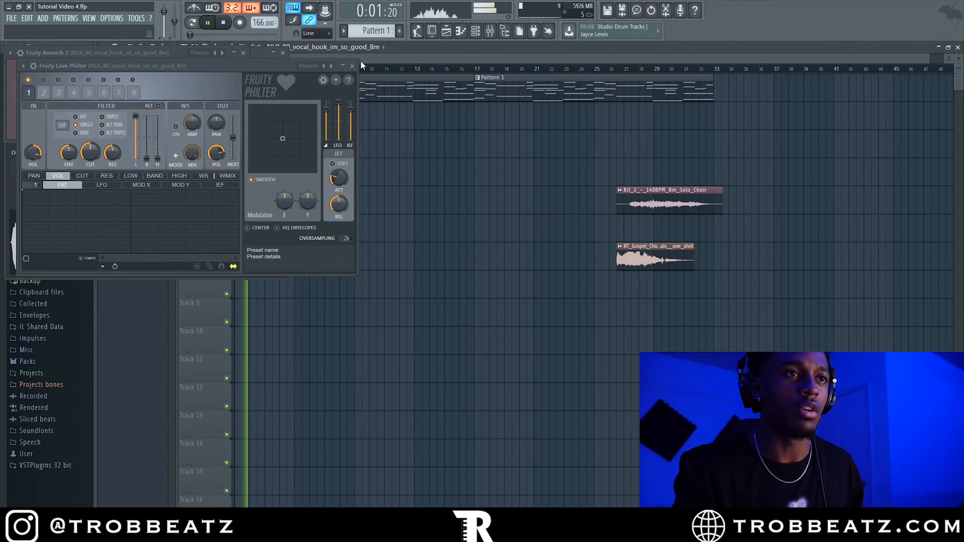
pyautogui.click(353, 66)
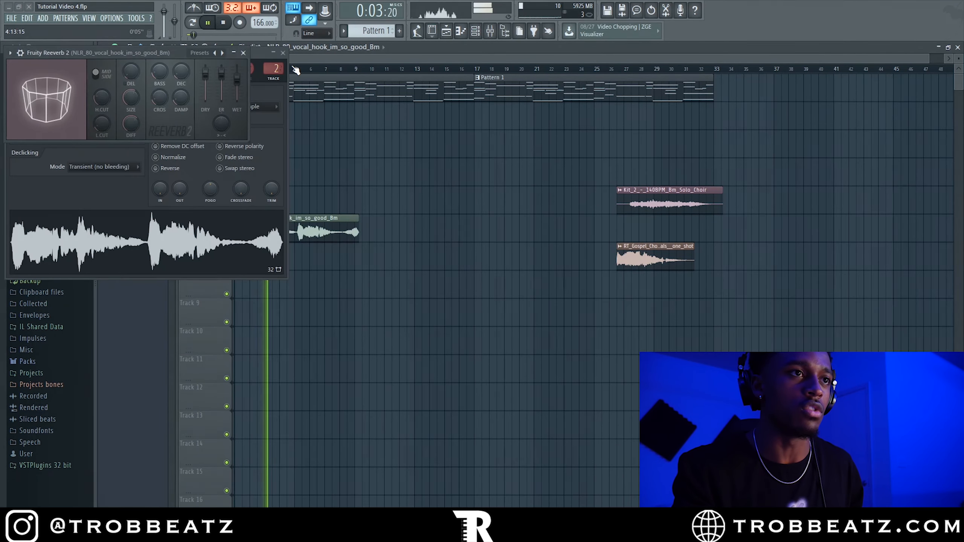
pyautogui.click(244, 52)
pyautogui.click(283, 53)
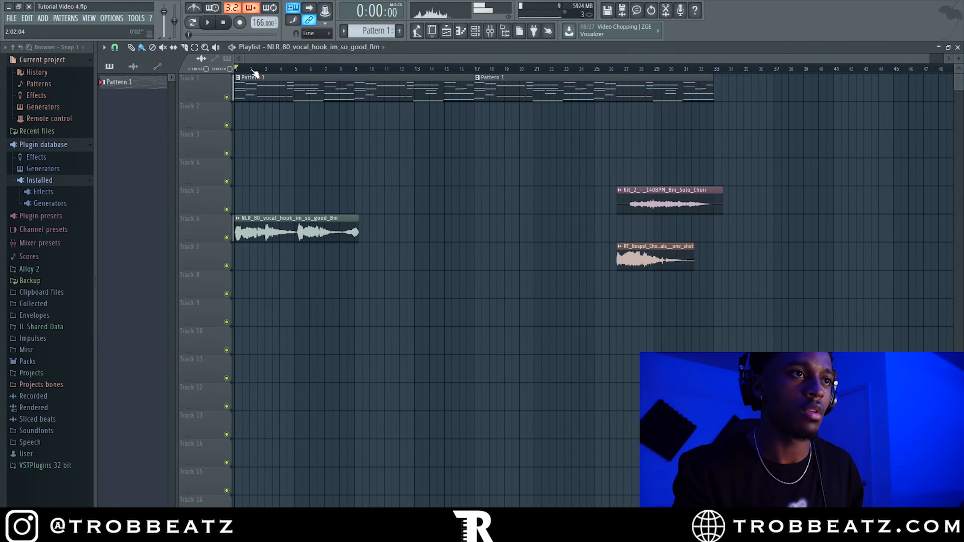
# Slice the vocal hook on Track 6 and delete sections, keeping phrases at bars 1–3 and 5–7 plus the part from bar 9.
pyautogui.press('space')
pyautogui.scroll(5, 319, 71)
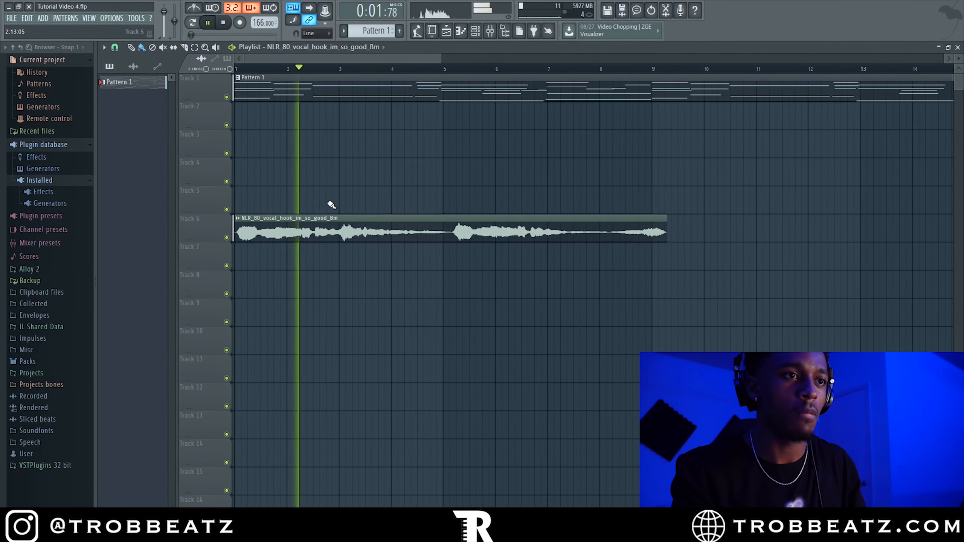
pyautogui.moveTo(340, 216); pyautogui.dragTo(468, 227)
pyautogui.moveTo(554, 185); pyautogui.dragTo(663, 236)
pyautogui.moveTo(652, 184); pyautogui.dragTo(652, 245)
pyautogui.rightClick(647, 232)
# Set the vocal hook channel's declicking mode to Smooth (bleeding).
pyautogui.doubleClick(676, 236)
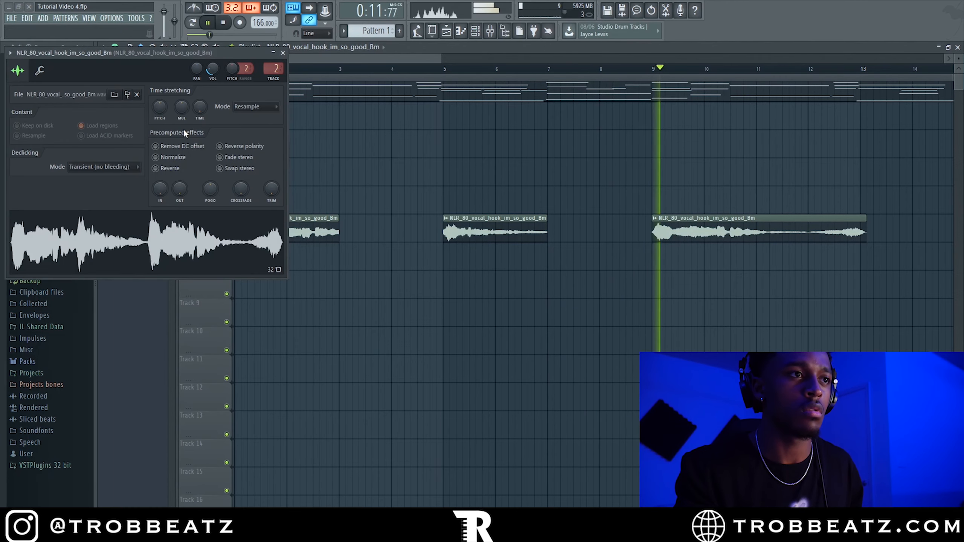
pyautogui.click(113, 167)
pyautogui.click(105, 215)
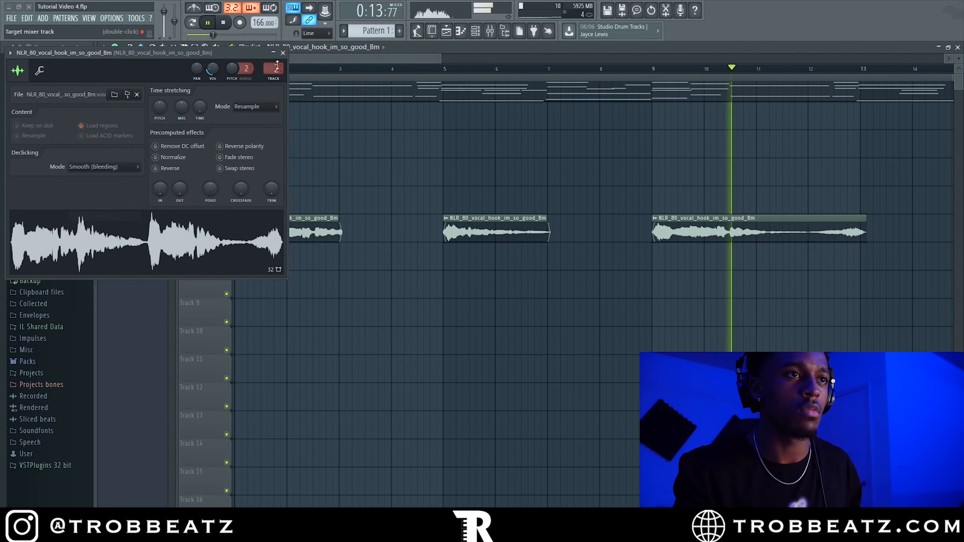
pyautogui.click(283, 53)
# Slice the last vocal hook clip near bar 12, leaving its short tail as a separate clip at bar 13.
pyautogui.scroll(-4, 455, 163)
pyautogui.scroll(3, 512, 209)
pyautogui.moveTo(570, 185); pyautogui.dragTo(626, 250)
pyautogui.scroll(-5, 637, 258)
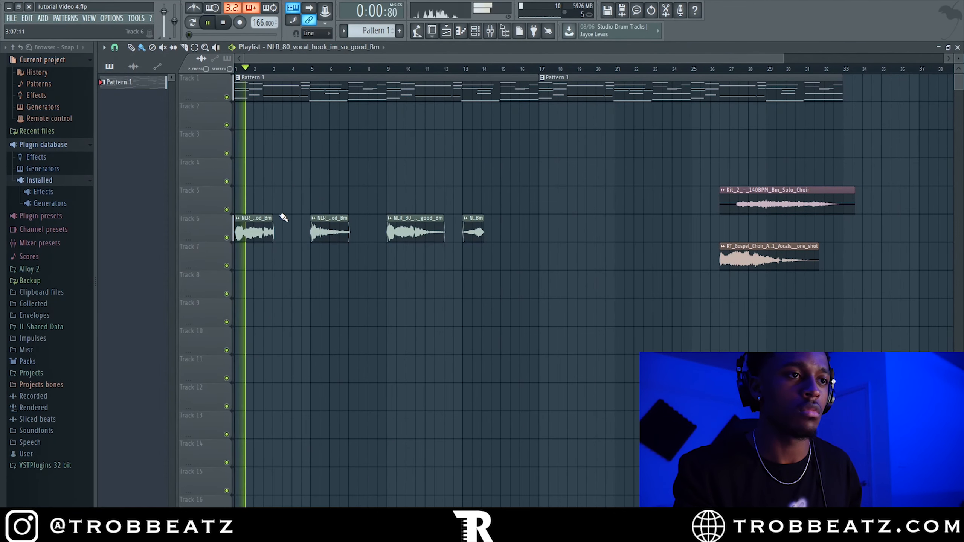
# Set the project tempo to 178 BPM and check the vocal hook's channel settings.
pyautogui.moveTo(260, 23); pyautogui.dragTo(260, 13)
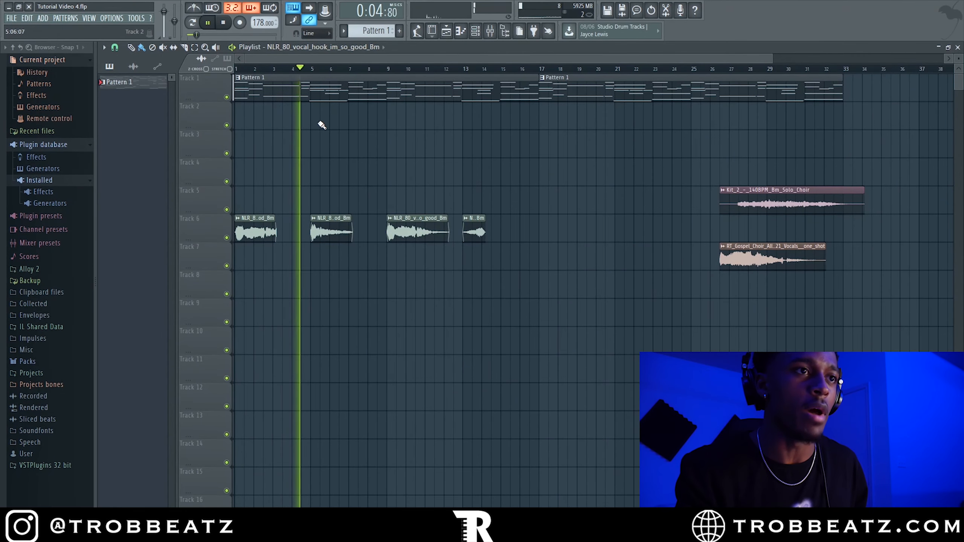
pyautogui.doubleClick(340, 225)
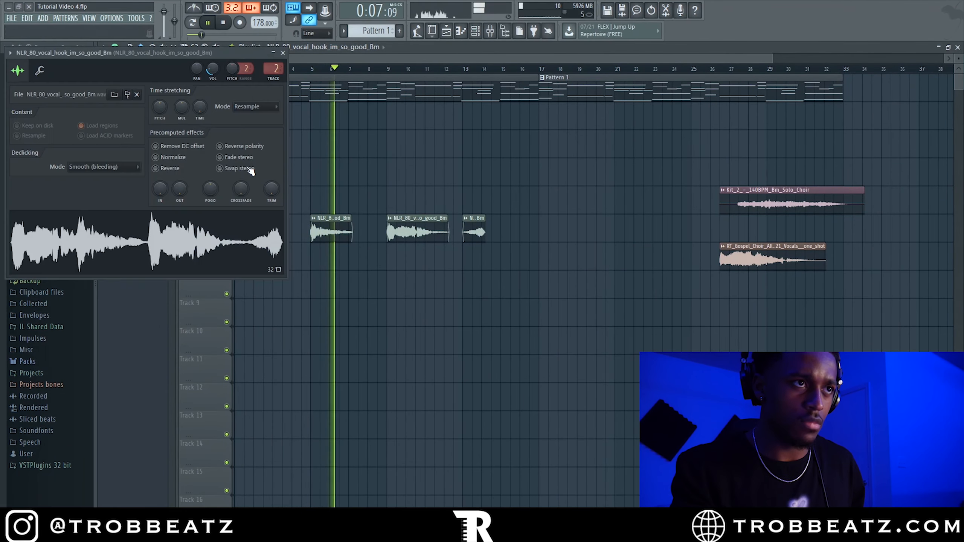
pyautogui.click(283, 53)
# Move the Solo Choir clip to bar 16 on Track 5, slice it at bar 17 and delete the part before the cut.
pyautogui.moveTo(750, 209); pyautogui.dragTo(553, 210)
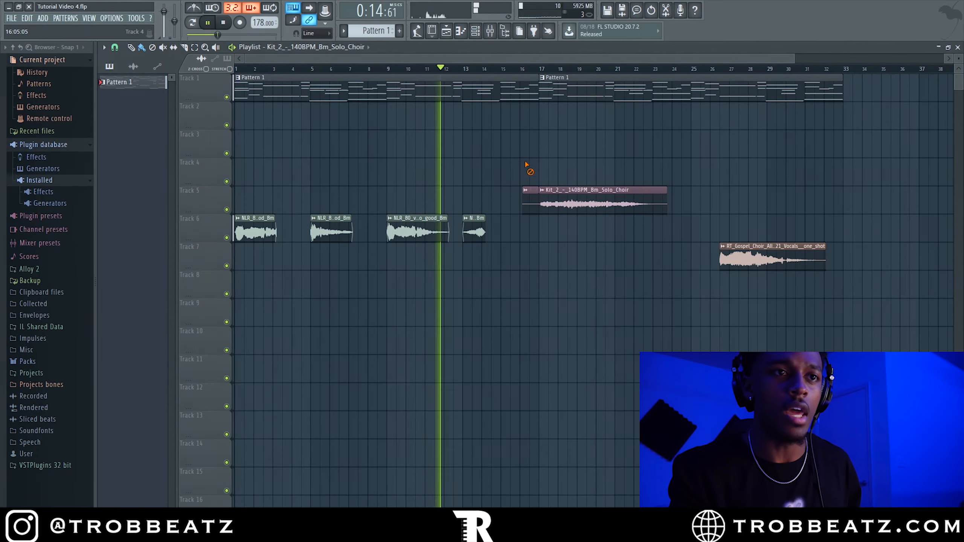
pyautogui.rightClick(528, 204)
pyautogui.scroll(3, 547, 203)
# Lower the Solo Choir channel's volume and route it to mixer track 3.
pyautogui.doubleClick(575, 200)
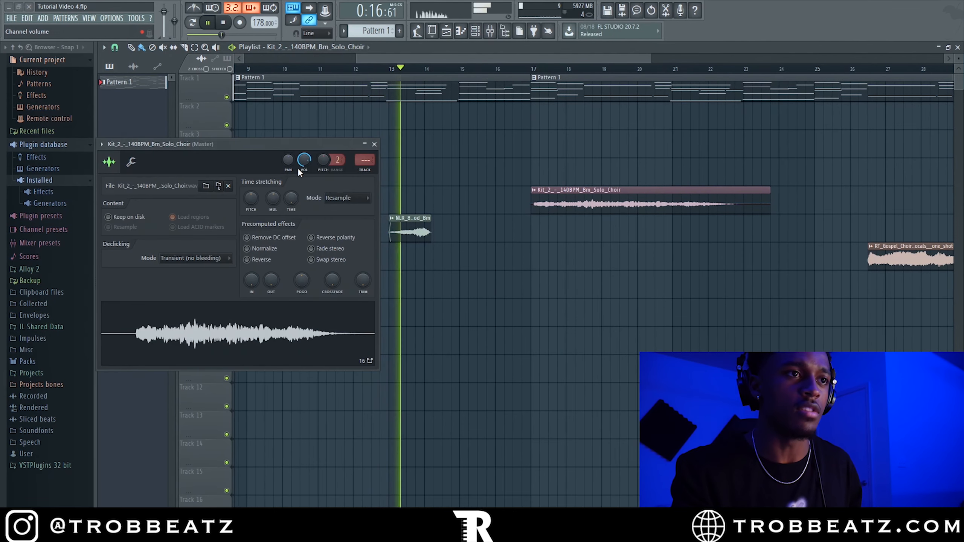
pyautogui.doubleClick(365, 154)
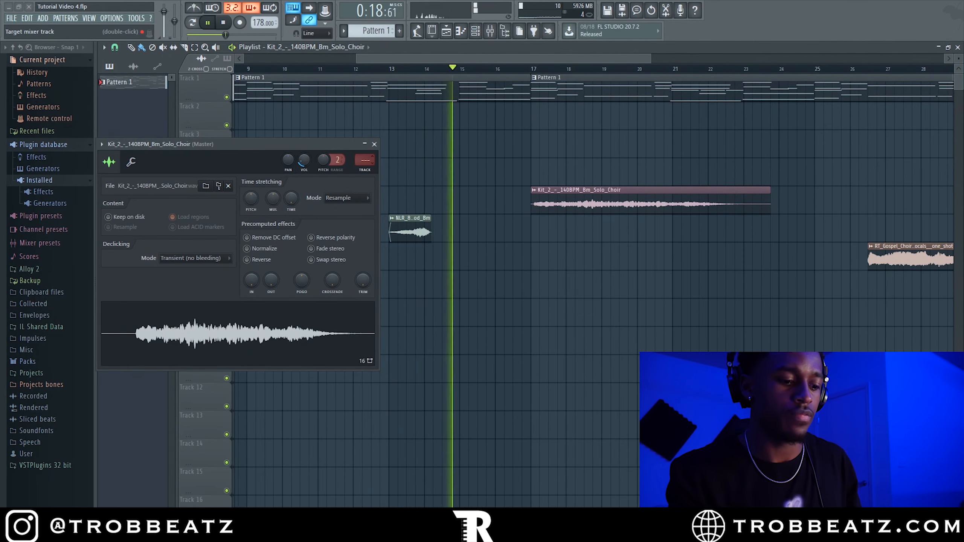
pyautogui.click(375, 145)
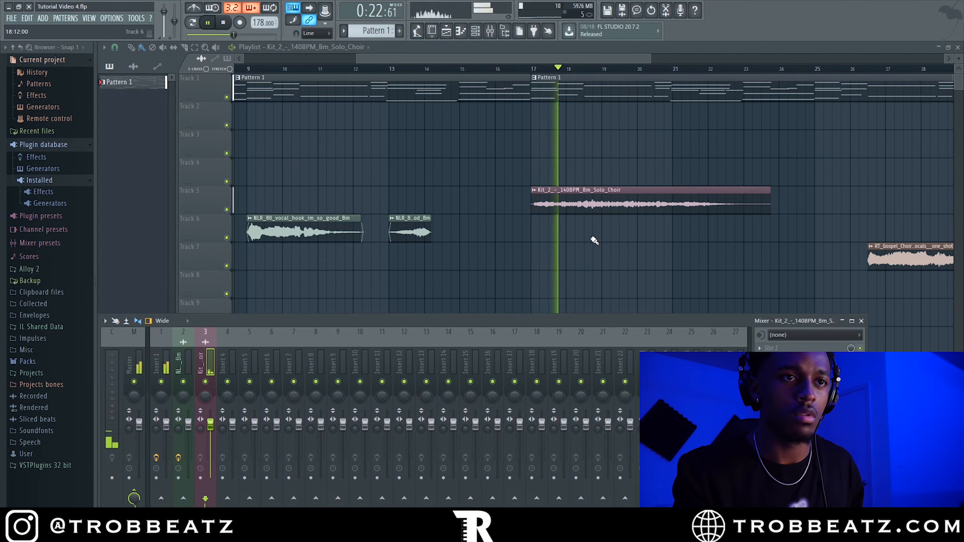
# Load Fruity Reeverb 2 in slot 3 of the Solo Choir's mixer track and return to the playlist.
pyautogui.scroll(5, 510, 207)
pyautogui.press('F9')
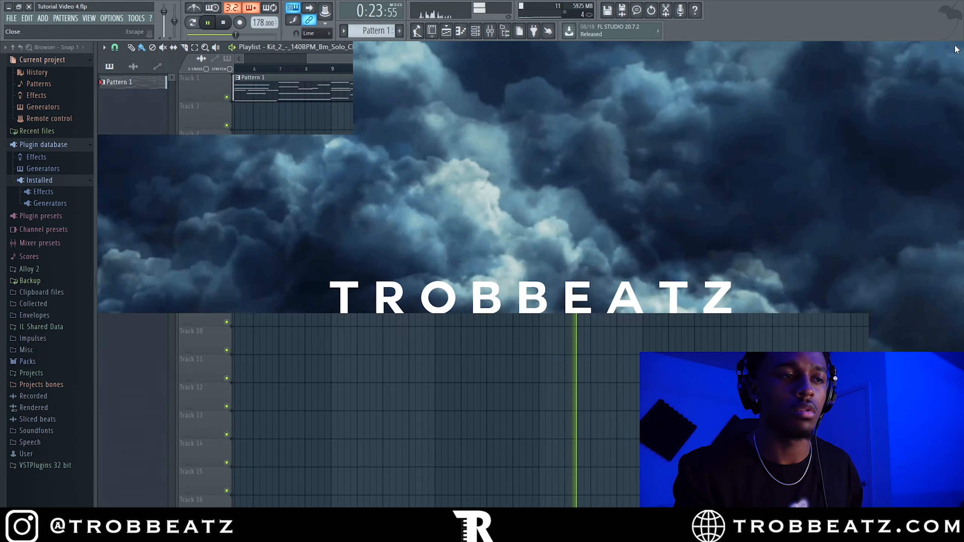
pyautogui.click(760, 372)
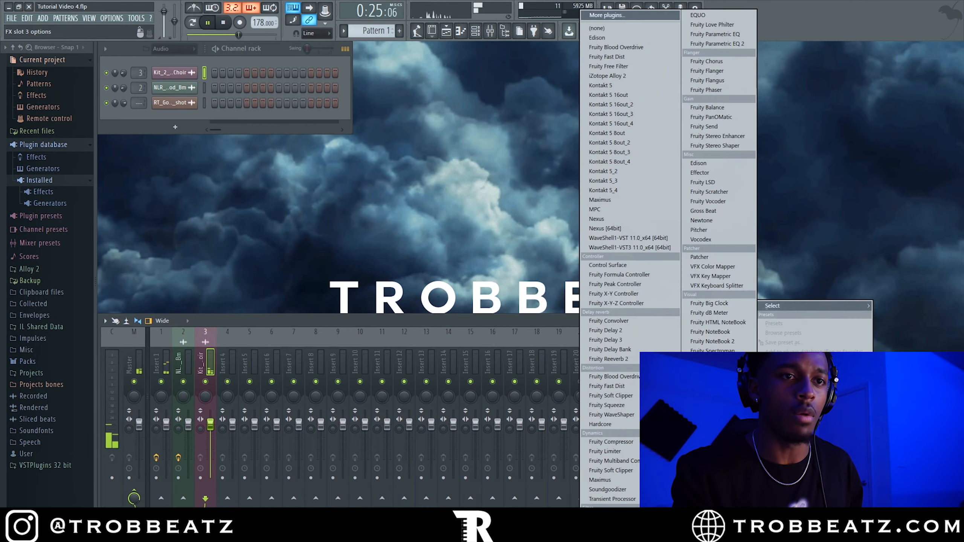
pyautogui.click(621, 359)
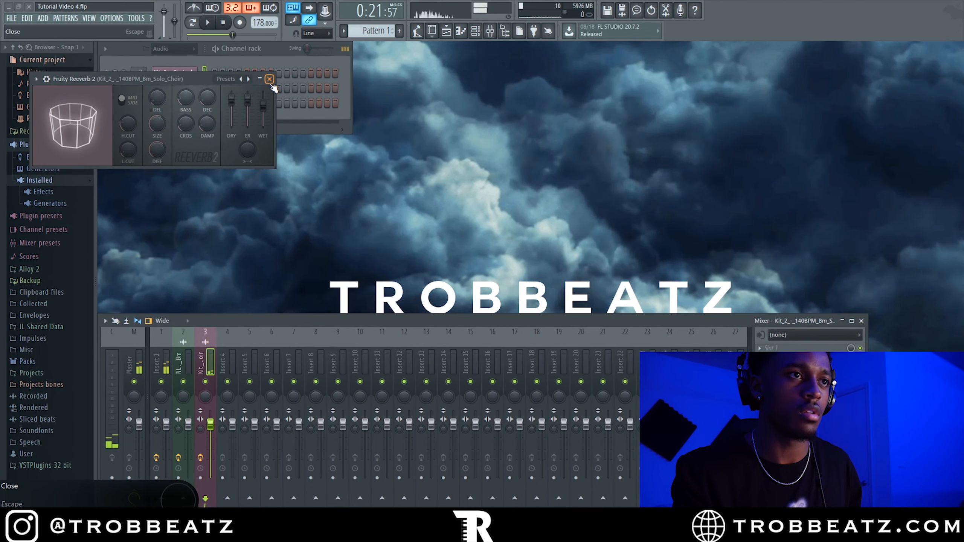
pyautogui.click(447, 31)
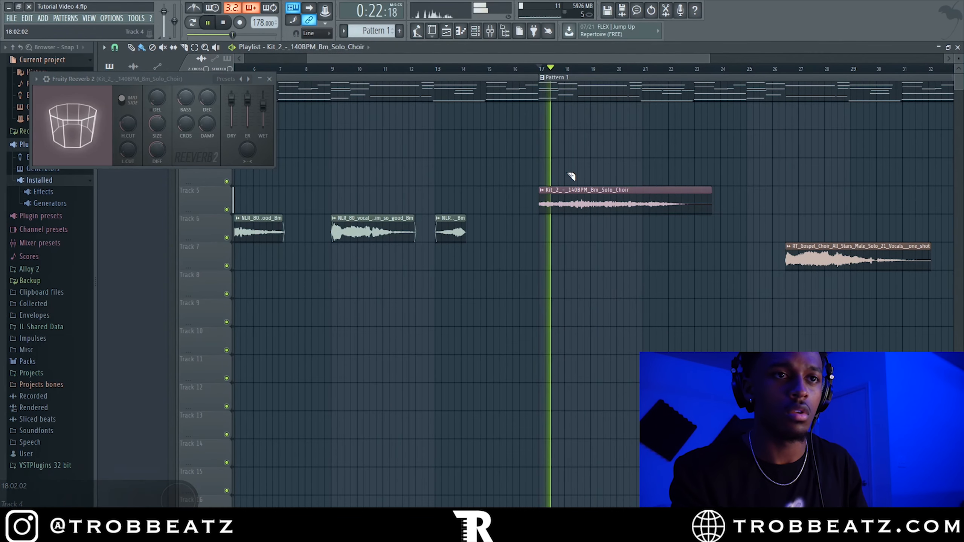
# Set the Solo Choir's time-stretching mode to Auto and stretch its clip to end at bar 25.
pyautogui.press('space')
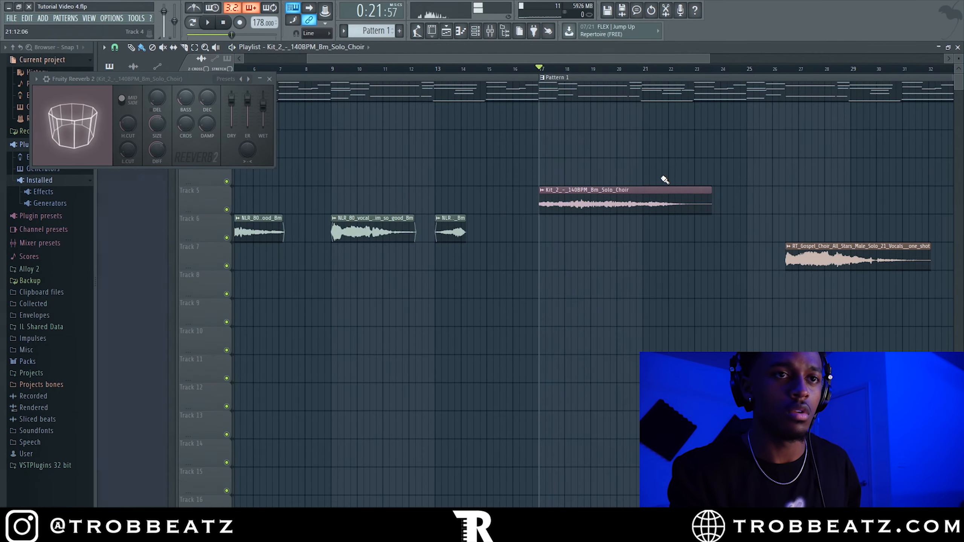
pyautogui.doubleClick(653, 189)
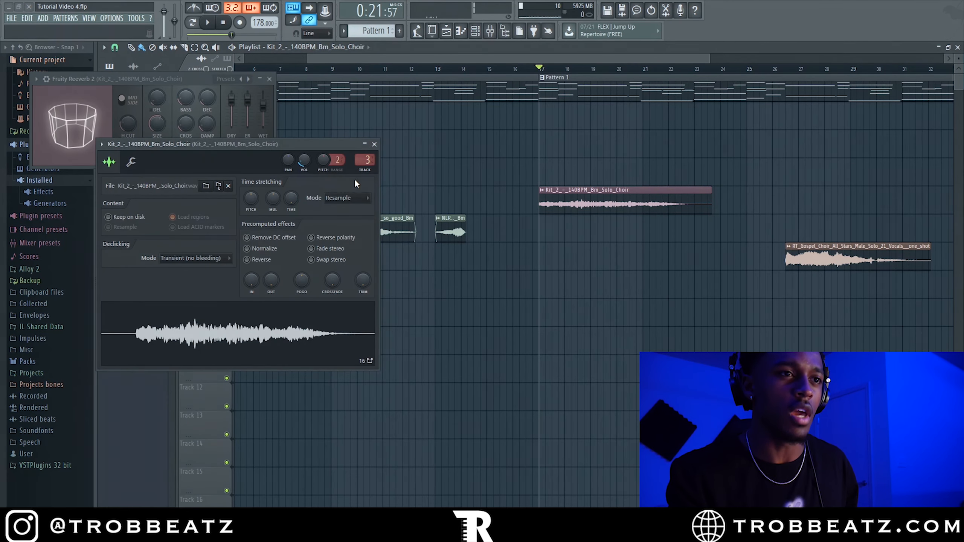
pyautogui.click(356, 198)
pyautogui.click(333, 293)
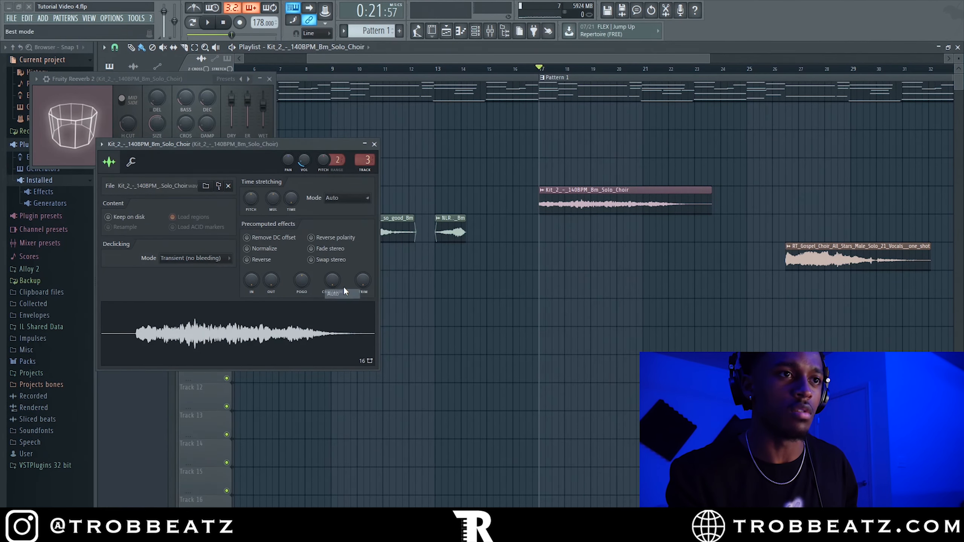
pyautogui.click(374, 144)
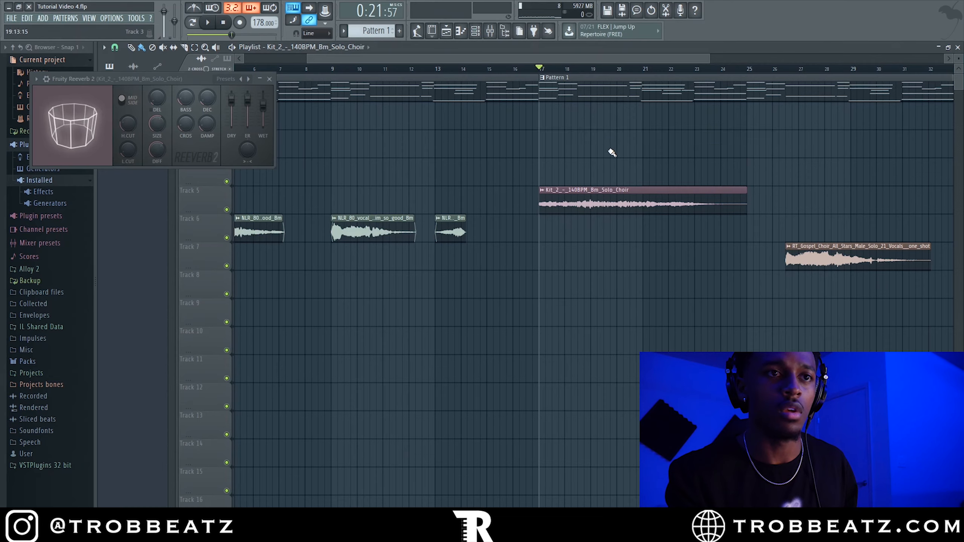
# Slice the Solo Choir clip at bar 19 and delete everything after the cut.
pyautogui.press('space')
pyautogui.moveTo(590, 173); pyautogui.dragTo(599, 198)
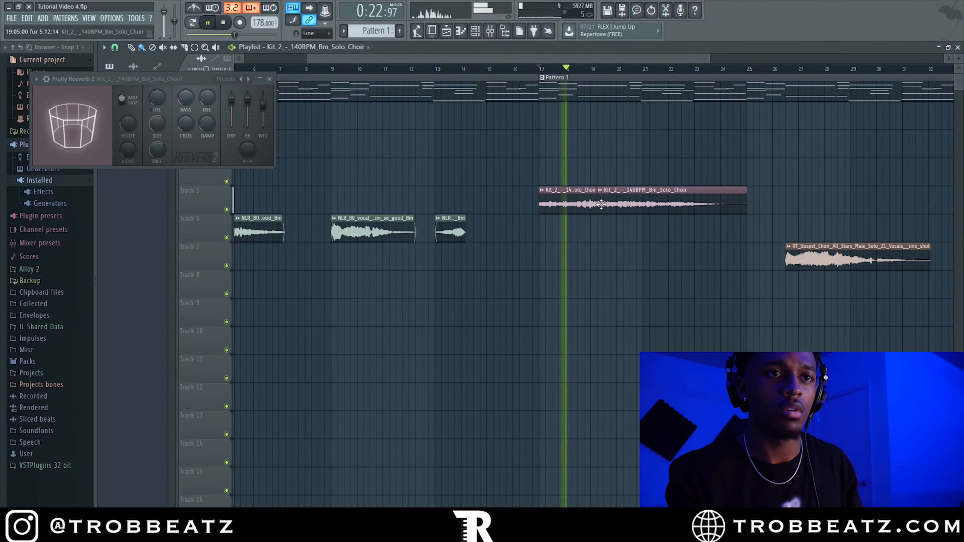
pyautogui.hotkey('ctrl', 'z')
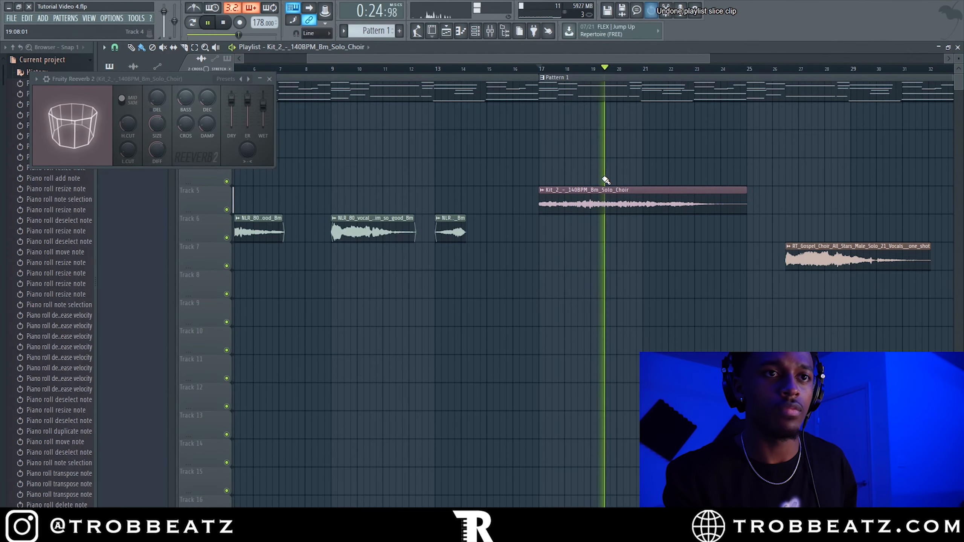
pyautogui.moveTo(595, 177); pyautogui.dragTo(597, 201)
pyautogui.rightClick(597, 202)
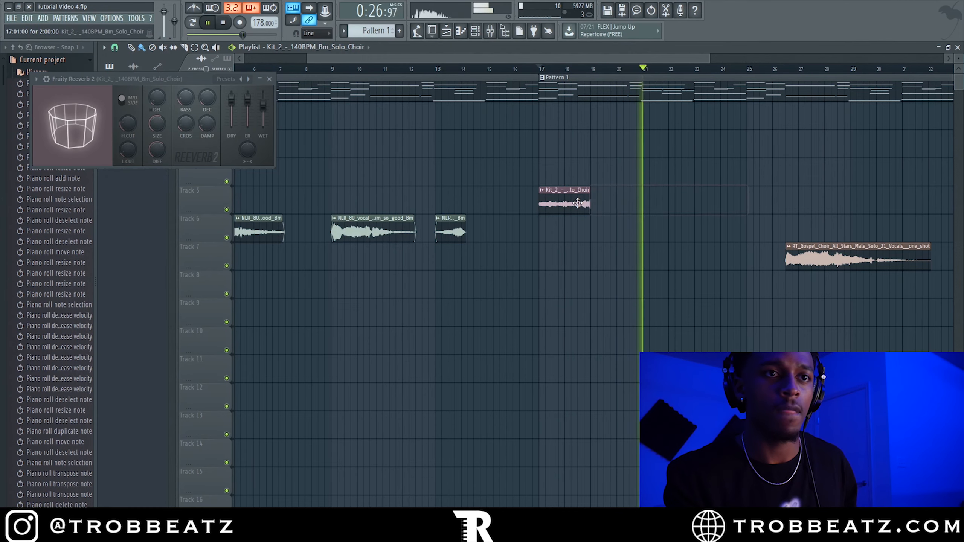
# Duplicate the two-bar choir clip twice on Track 5 and make the last copy at bar 21 unique.
pyautogui.hotkey('ctrl', 'b')
pyautogui.press('space')
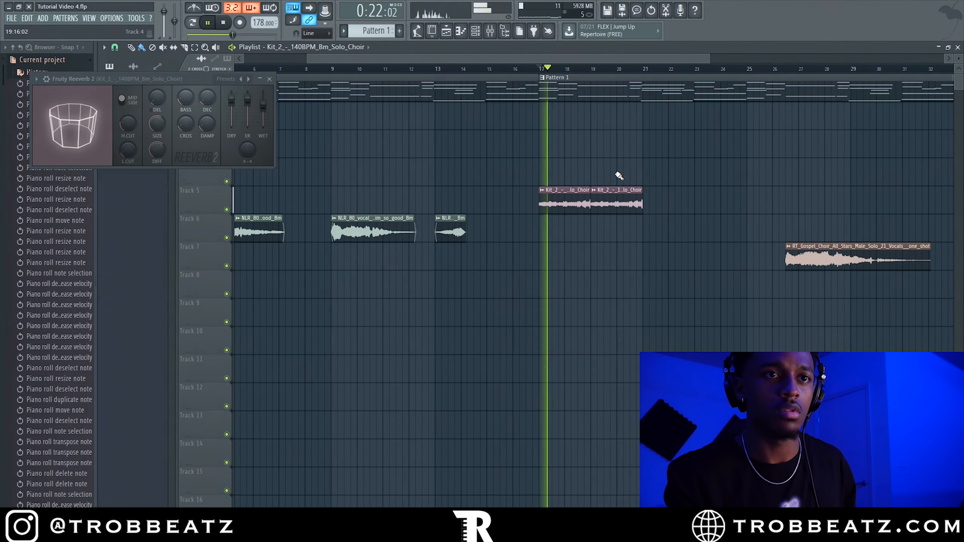
pyautogui.hotkey('ctrl', 'b')
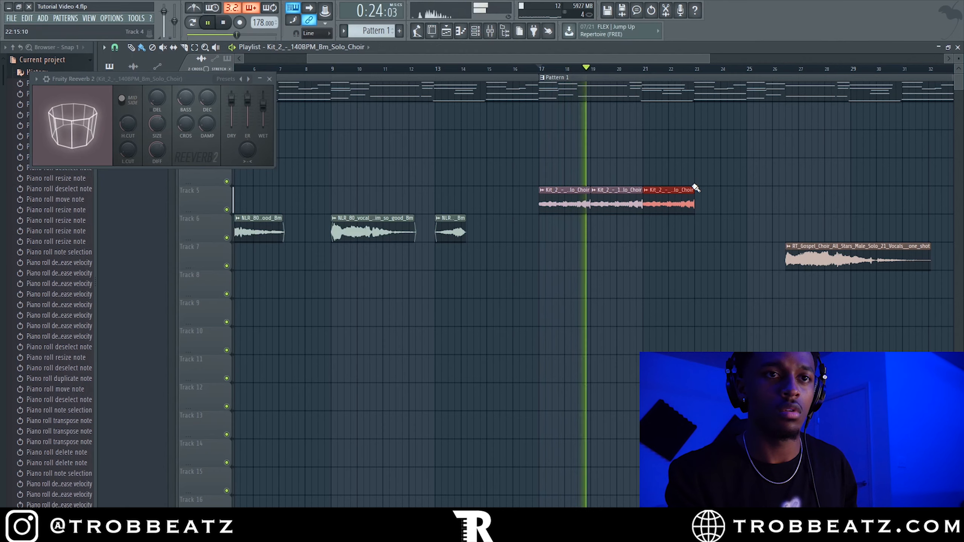
pyautogui.click(647, 191)
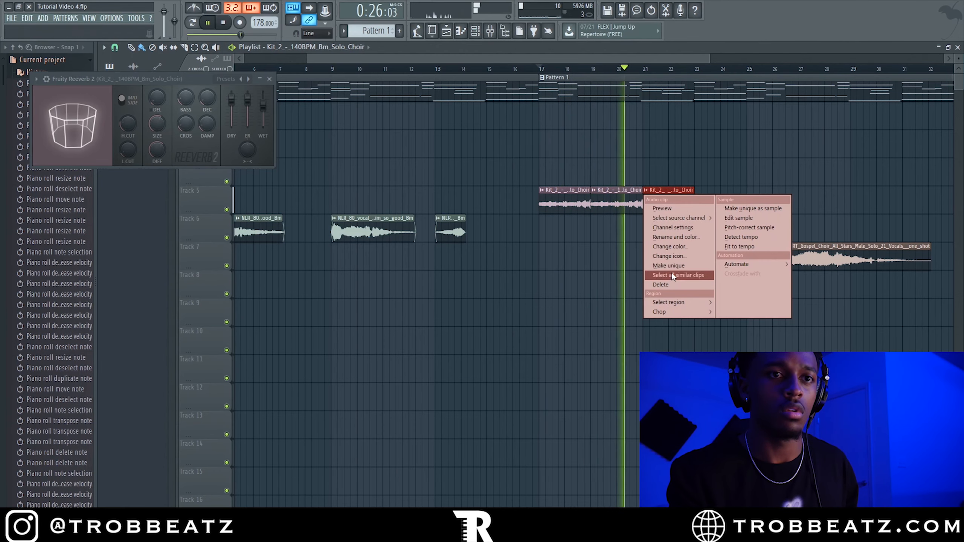
pyautogui.click(667, 264)
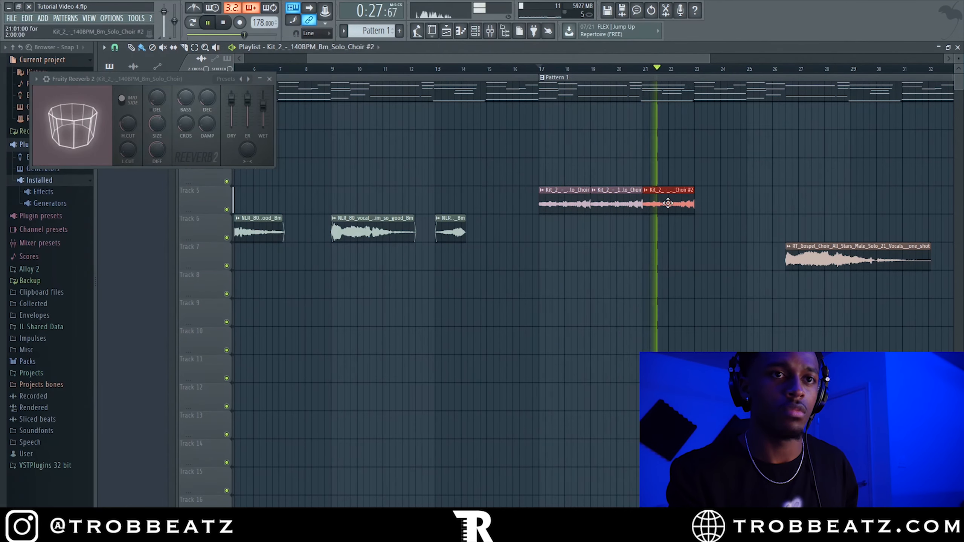
# Reverse the unique choir copy at bar 21, lengthen its clip to end at bar 25 and adjust which part of the sample plays.
pyautogui.press('space')
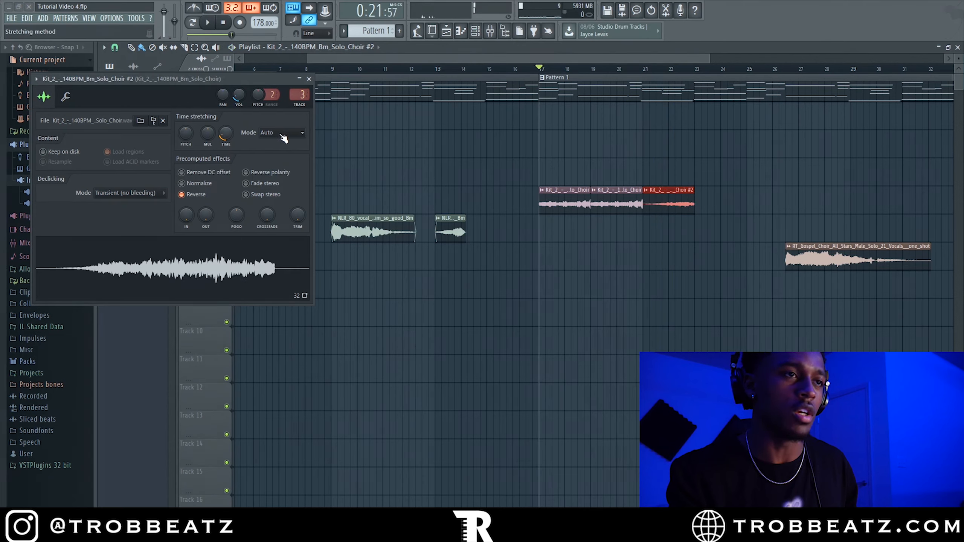
pyautogui.click(309, 80)
pyautogui.press('space')
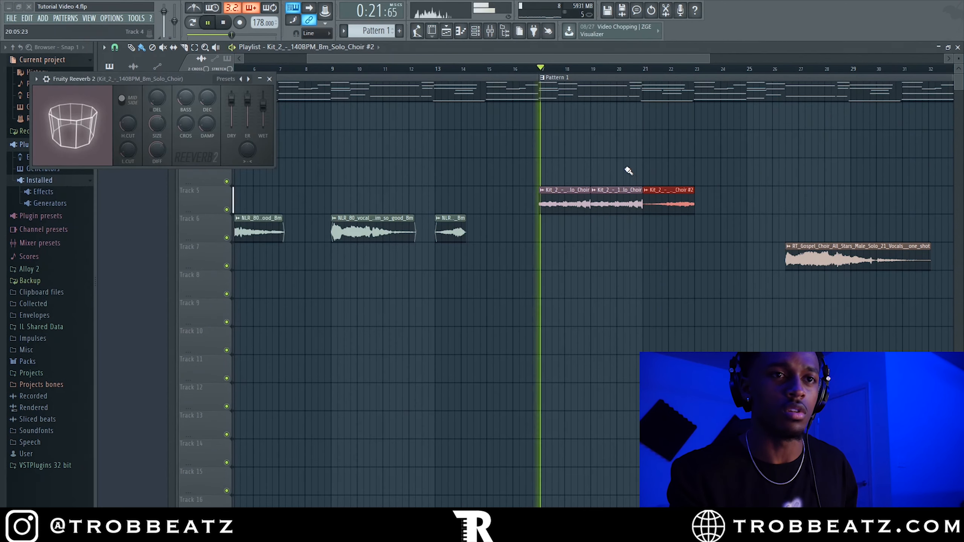
pyautogui.moveTo(693, 201); pyautogui.dragTo(745, 208)
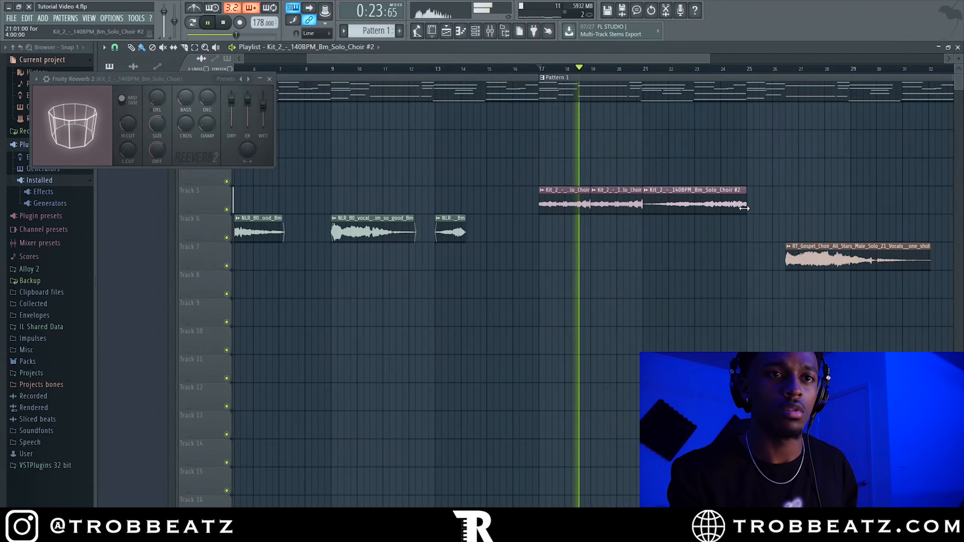
pyautogui.moveTo(644, 208); pyautogui.dragTo(746, 206)
# Load Fruity Love Philter in slot 4 of the Solo Choir's mixer track.
pyautogui.doubleClick(714, 206)
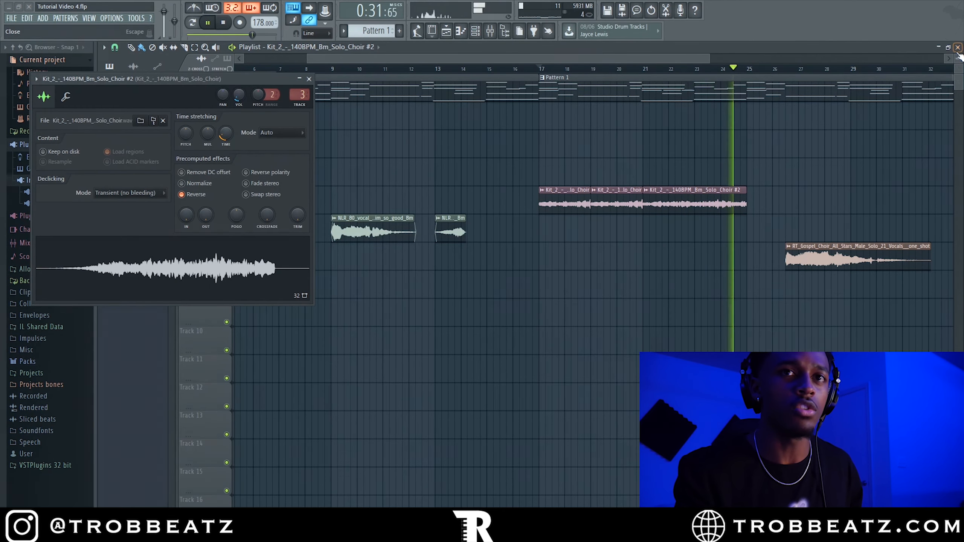
pyautogui.press('F5')
pyautogui.click(759, 383)
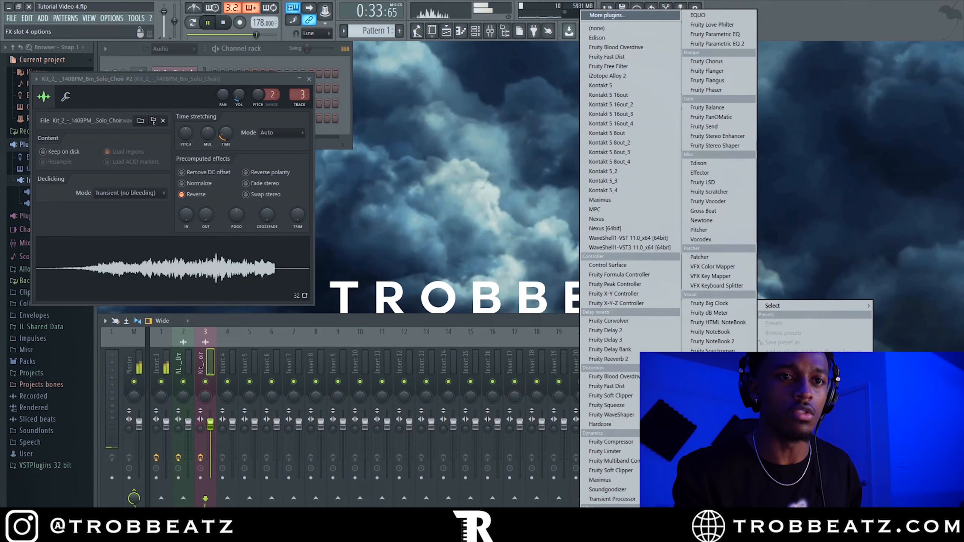
pyautogui.click(712, 25)
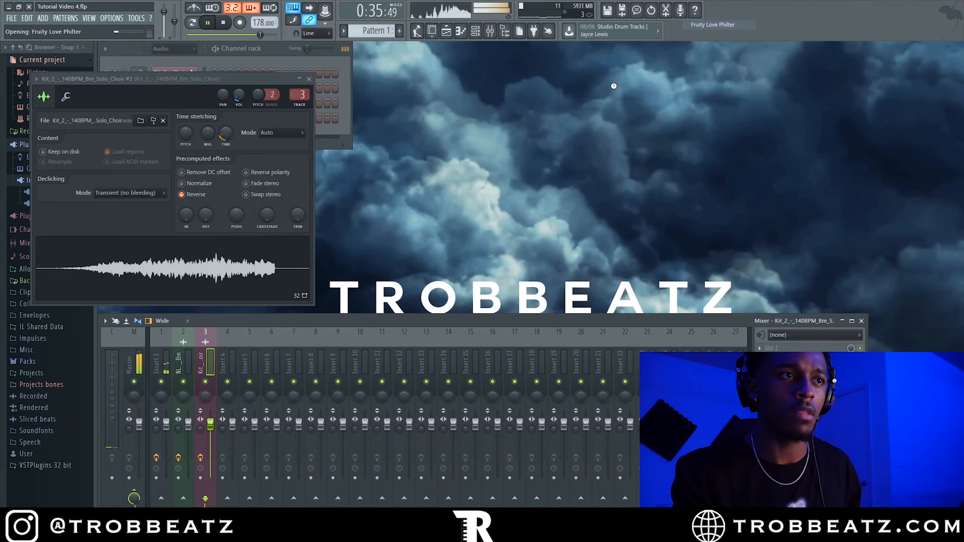
# Move the gospel vocal one-shot on Track 7 to about bar 32 and slice off the part before bar 32.
pyautogui.press('space')
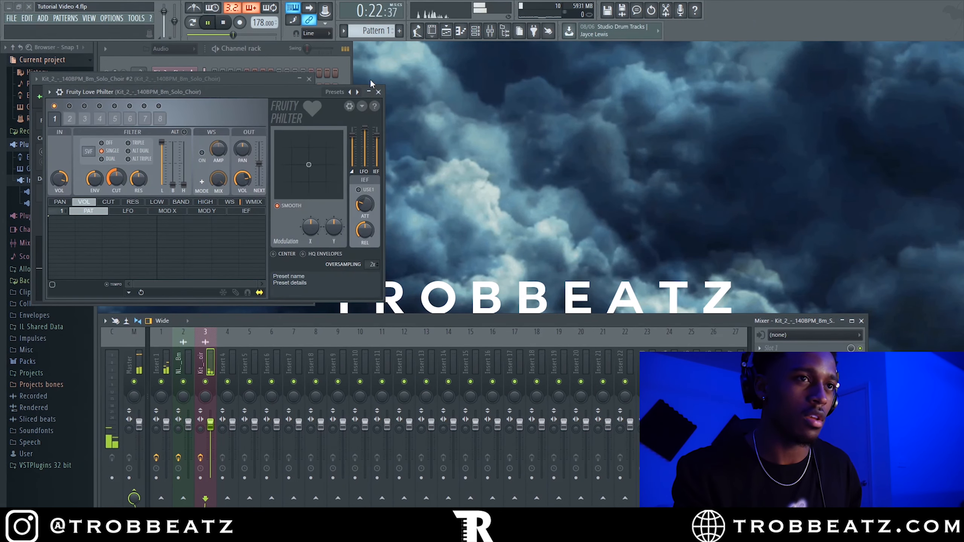
pyautogui.click(447, 33)
pyautogui.scroll(-2, 757, 215)
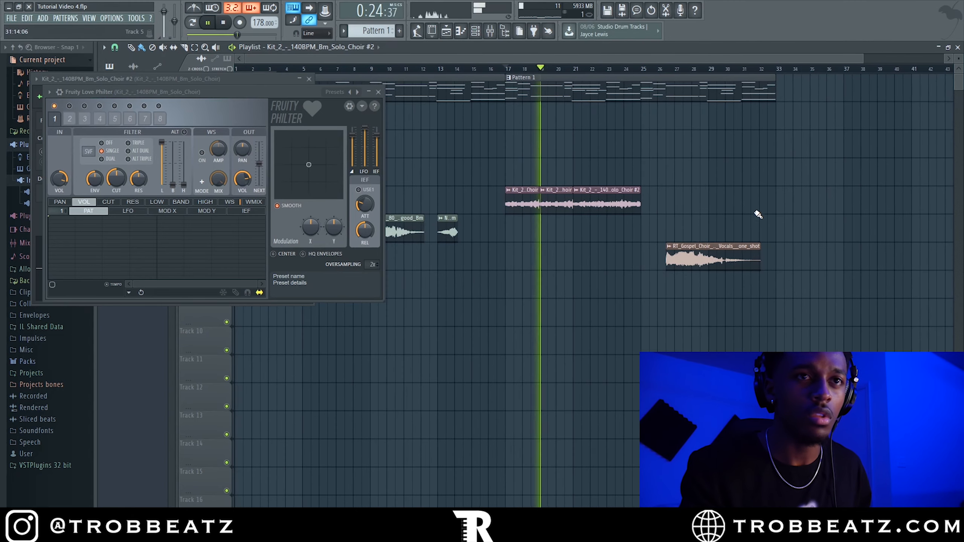
pyautogui.moveTo(702, 268); pyautogui.dragTo(755, 258)
pyautogui.scroll(4, 763, 263)
pyautogui.scroll(3, 745, 247)
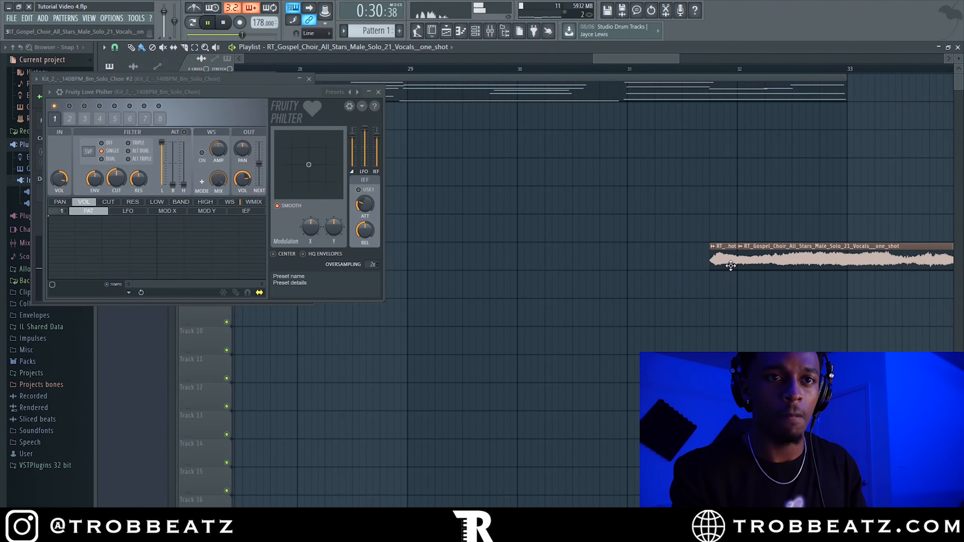
# Set the gospel vocal's declicking mode to Smooth (bleeding) and route it to mixer track 2.
pyautogui.doubleClick(755, 257)
pyautogui.click(119, 184)
pyautogui.click(106, 229)
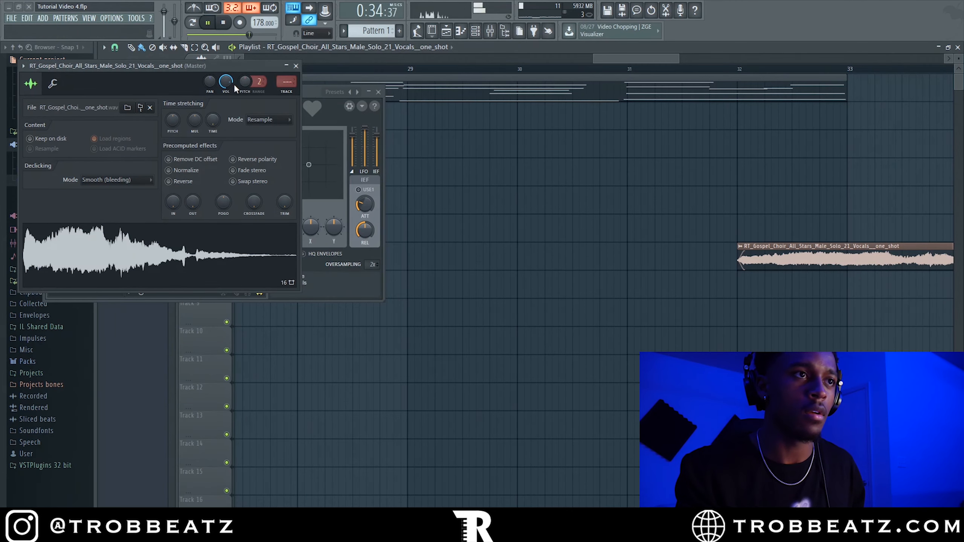
pyautogui.click(743, 71)
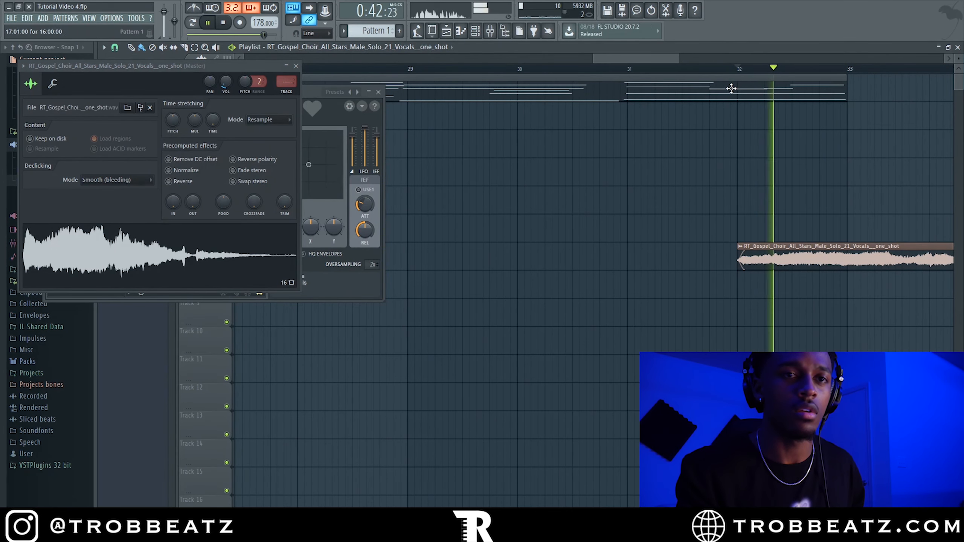
pyautogui.scroll(-3, 679, 168)
pyautogui.moveTo(283, 86); pyautogui.dragTo(283, 75)
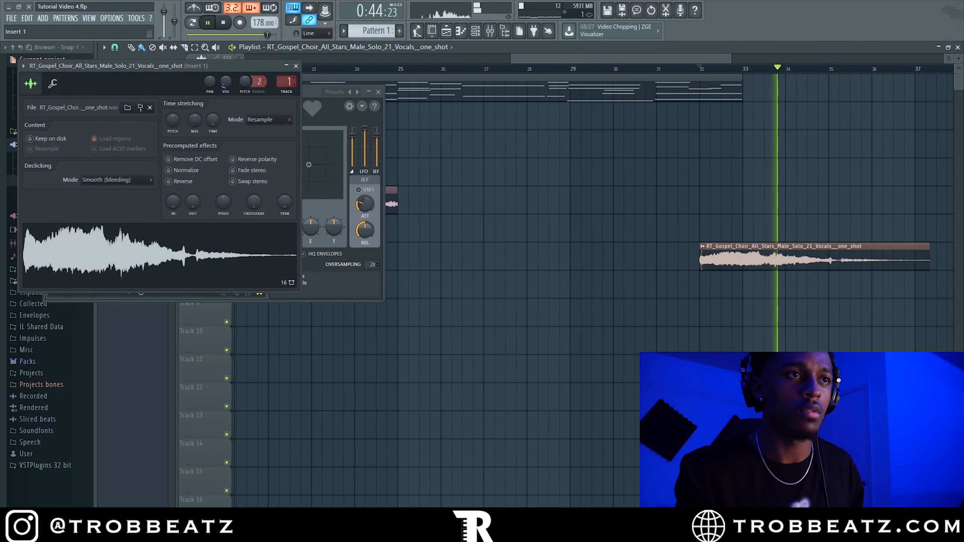
pyautogui.press('space')
pyautogui.press('space')
pyautogui.click(292, 67)
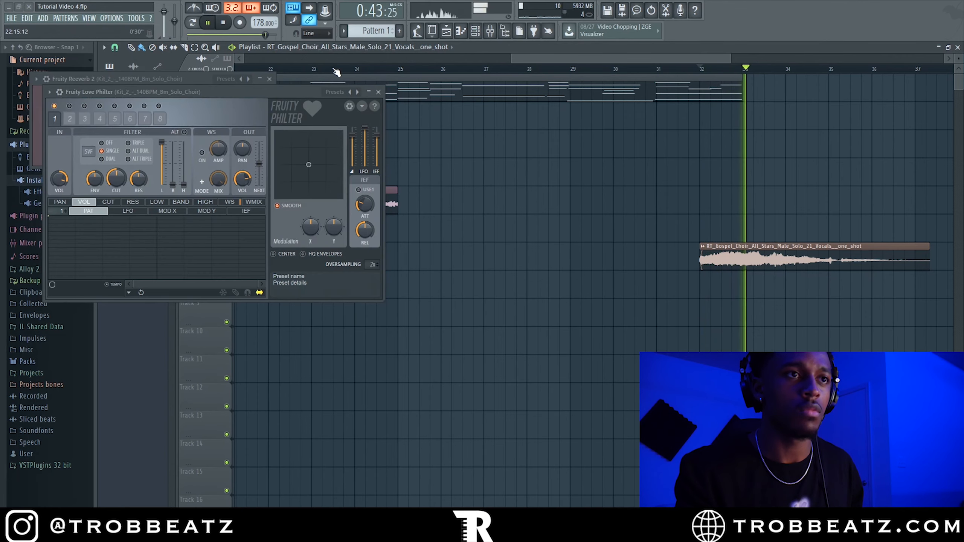
# Cut the gospel vocal clip at bar 33, delete the remainder and close the open effect windows.
pyautogui.moveTo(745, 262); pyautogui.dragTo(746, 266)
pyautogui.press('space')
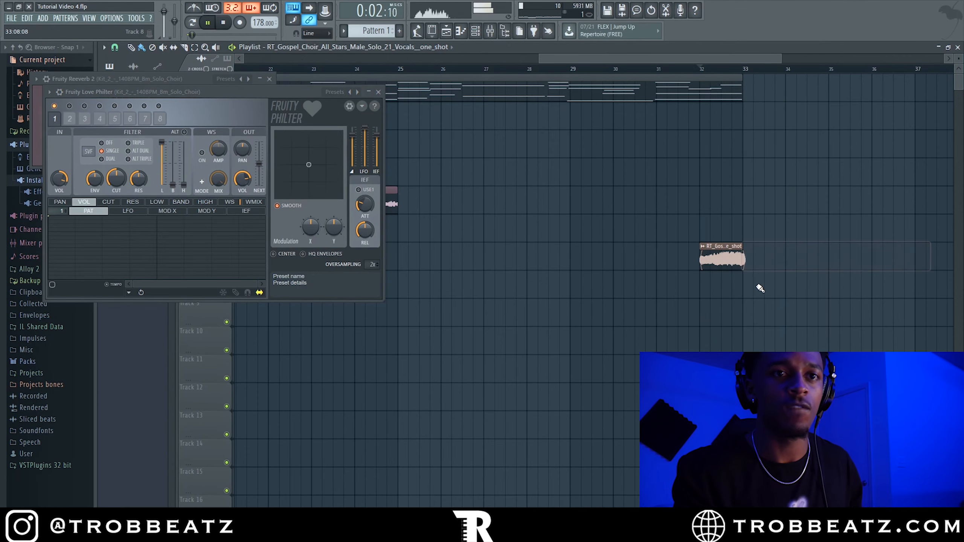
pyautogui.press('space')
pyautogui.click(378, 93)
pyautogui.click(269, 78)
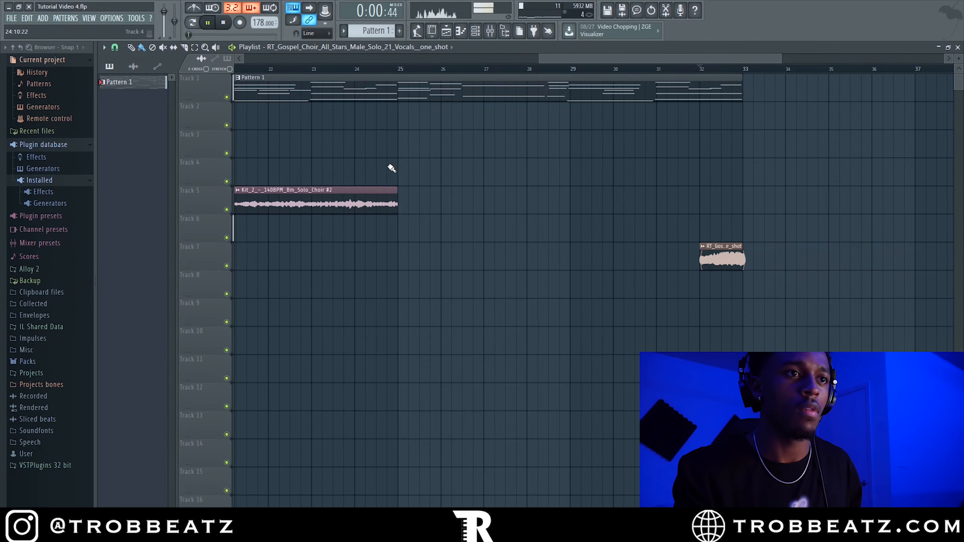
pyautogui.scroll(-5, 431, 176)
pyautogui.press('space')
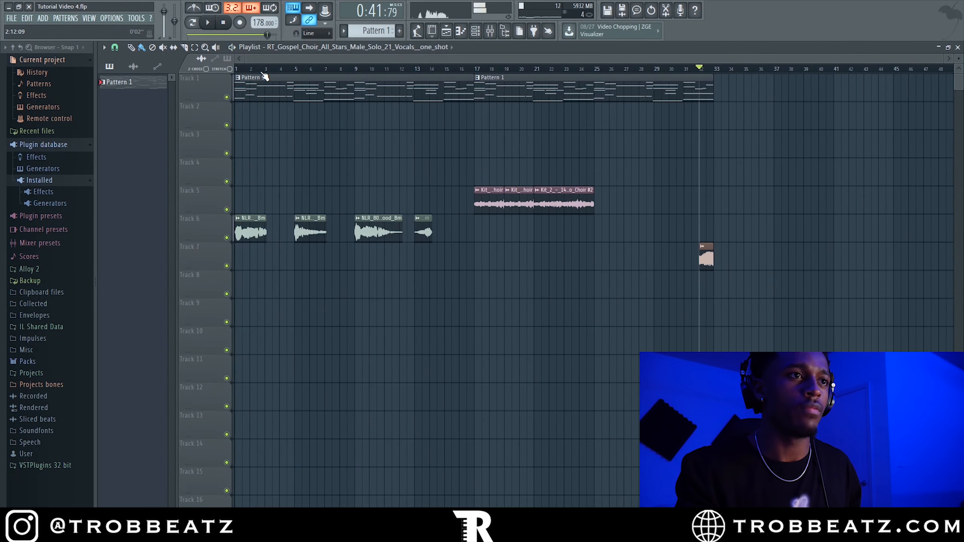
# Show all channels in the channel rack and route the NLR vocal hook channel to mixer track 4.
pyautogui.click(318, 229)
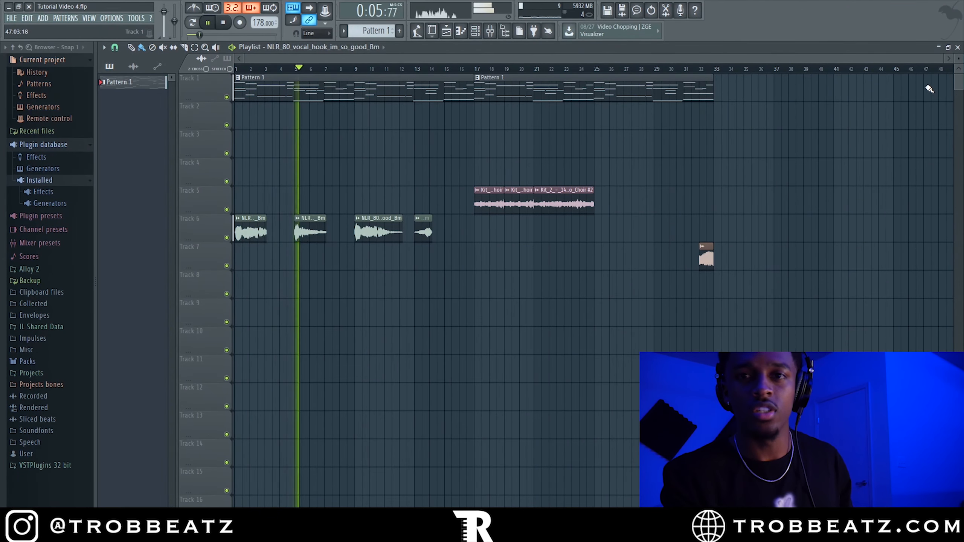
pyautogui.click(958, 47)
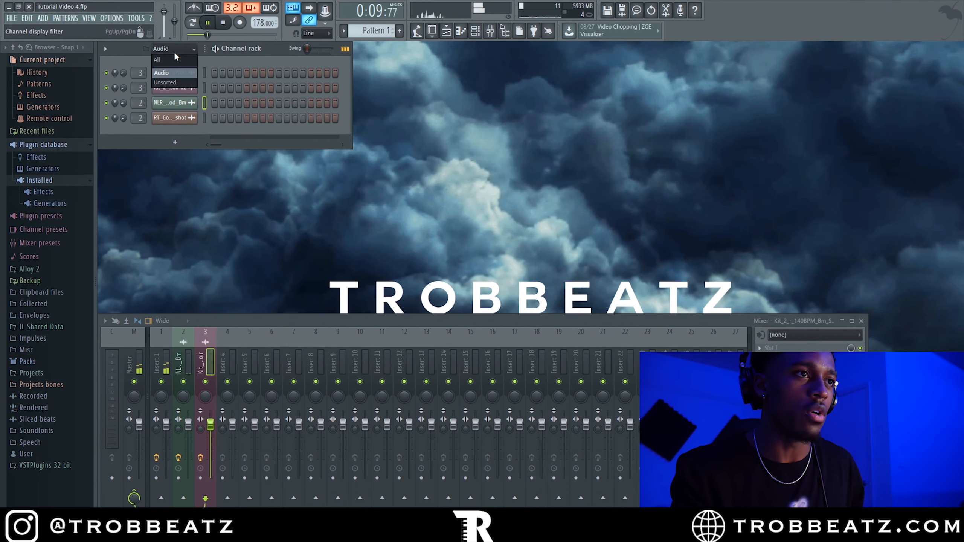
pyautogui.click(174, 60)
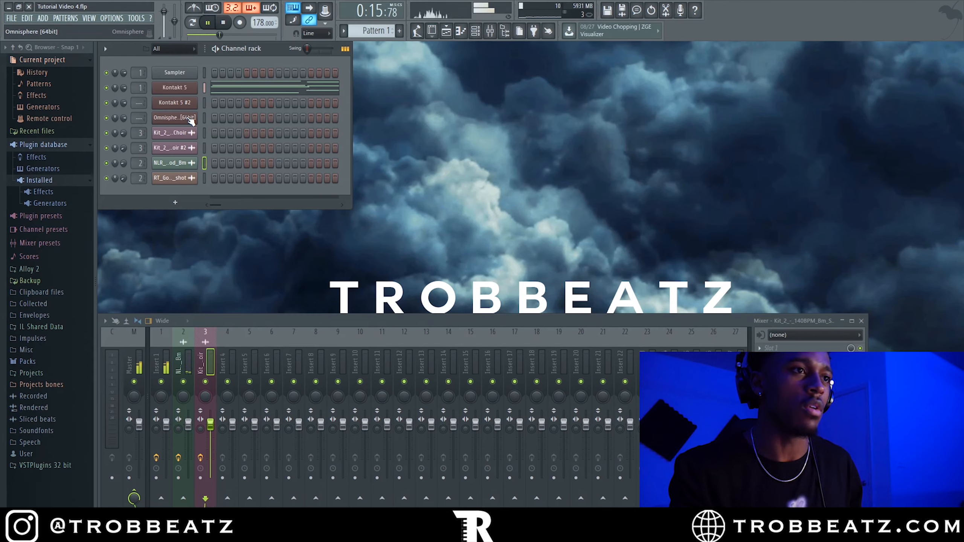
pyautogui.hotkey('ctrl', 'l')
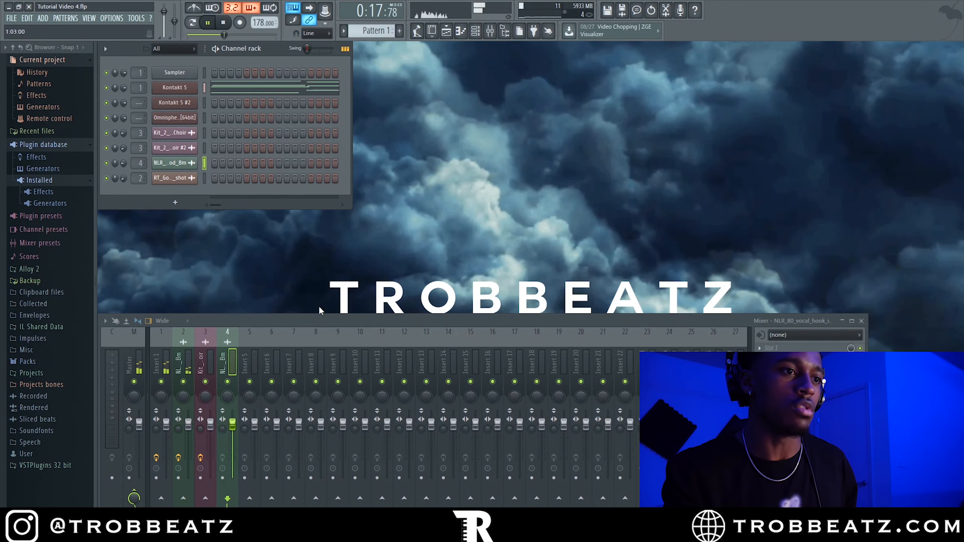
# Load the T-Rob Lead mixer state on track 4 and route the Omnisphere channel to that track.
pyautogui.rightClick(235, 360)
pyautogui.moveTo(303, 344)
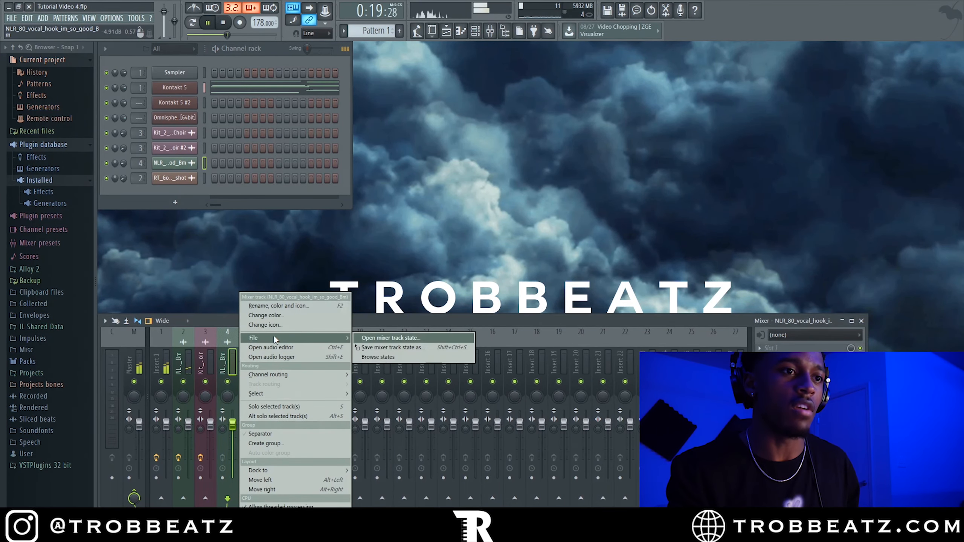
pyautogui.click(380, 339)
pyautogui.scroll(-5, 163, 152)
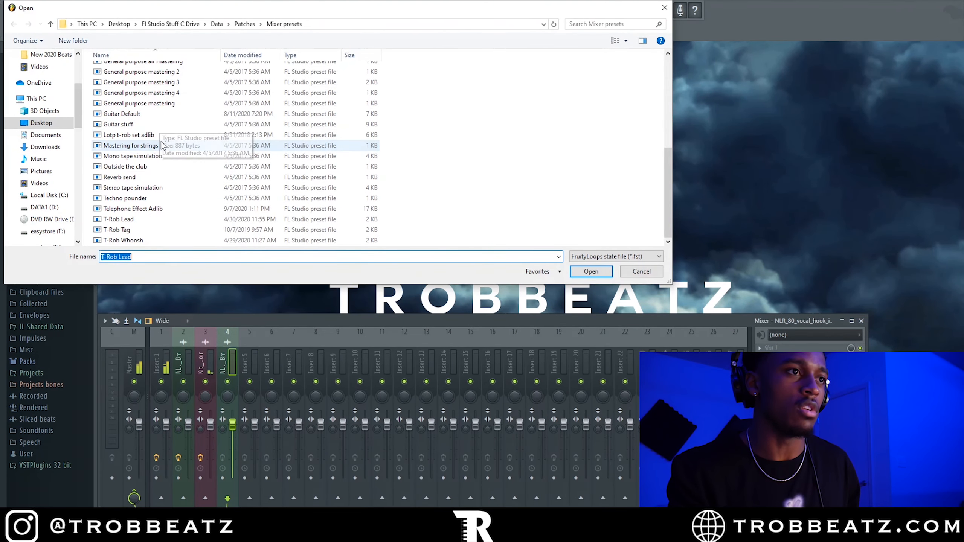
pyautogui.doubleClick(155, 219)
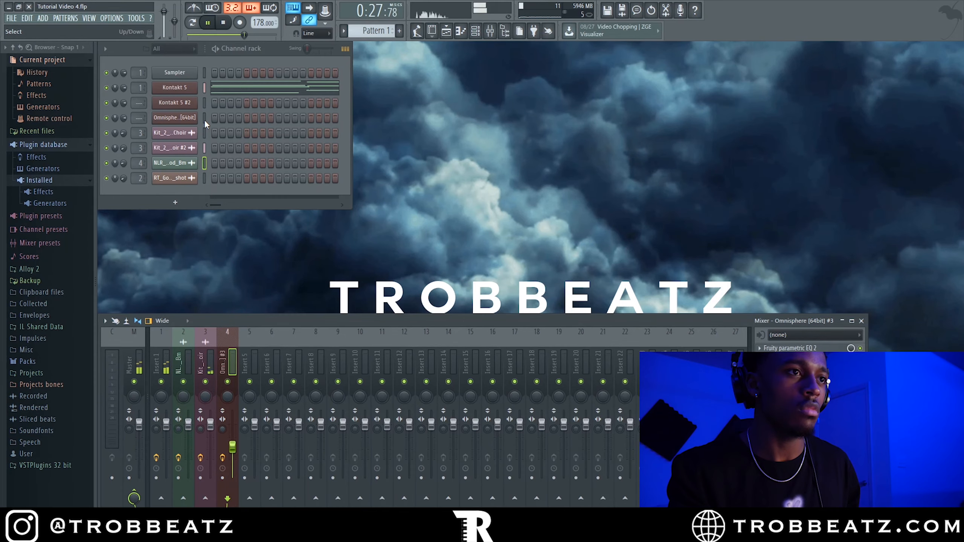
pyautogui.moveTo(140, 118); pyautogui.dragTo(140, 111)
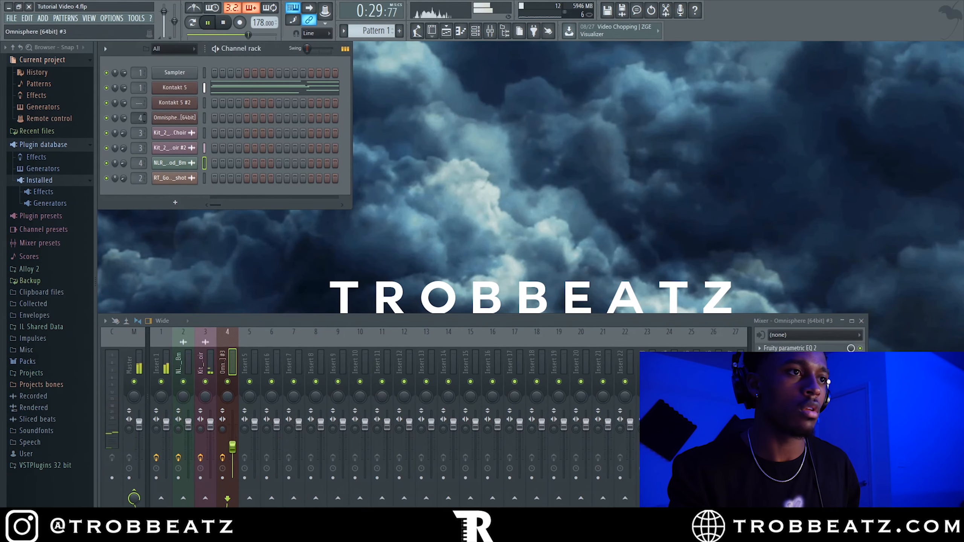
# Select and copy all notes from F#4 downward in the Kontakt 5 piano roll.
pyautogui.rightClick(180, 119)
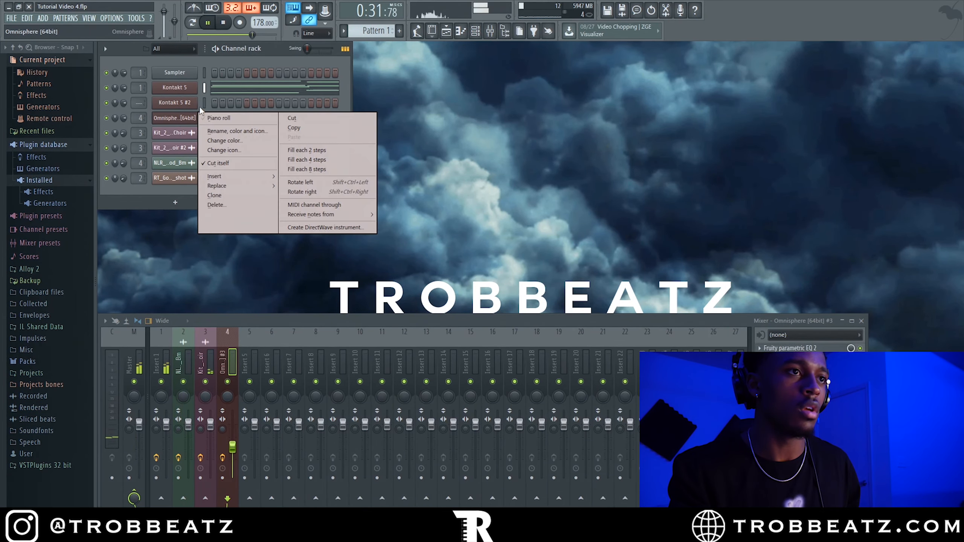
pyautogui.click(221, 90)
pyautogui.scroll(-5, 583, 275)
pyautogui.moveTo(787, 365); pyautogui.dragTo(131, 261)
pyautogui.moveTo(827, 366); pyautogui.dragTo(147, 232)
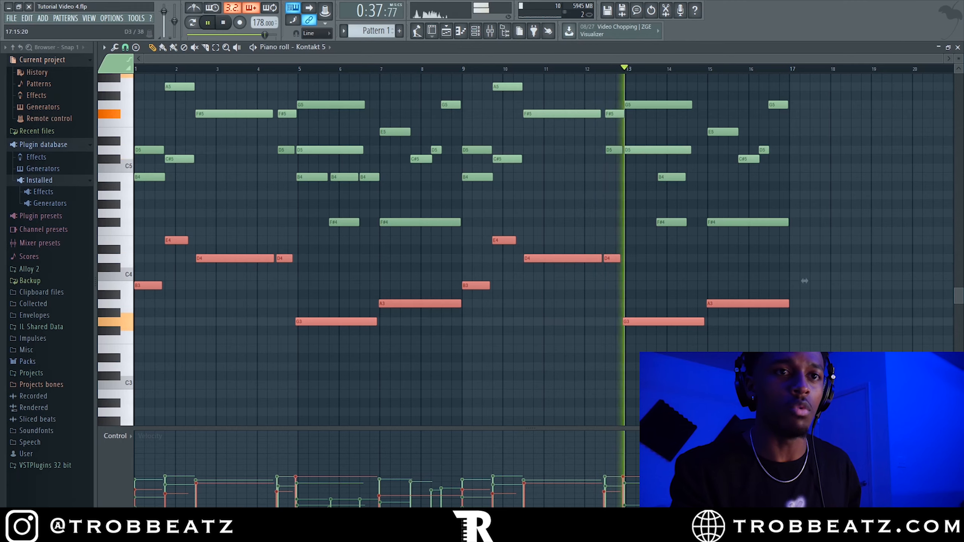
pyautogui.moveTo(810, 397); pyautogui.dragTo(157, 218)
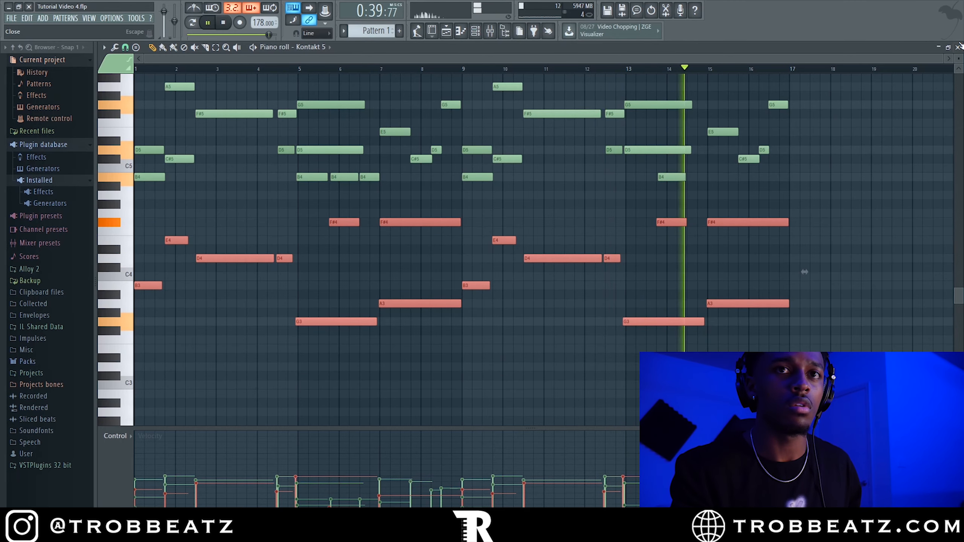
pyautogui.press('Escape')
# Paste the copied notes into Omnisphere's piano roll and transpose them down two octaves.
pyautogui.rightClick(204, 117)
pyautogui.click(208, 115)
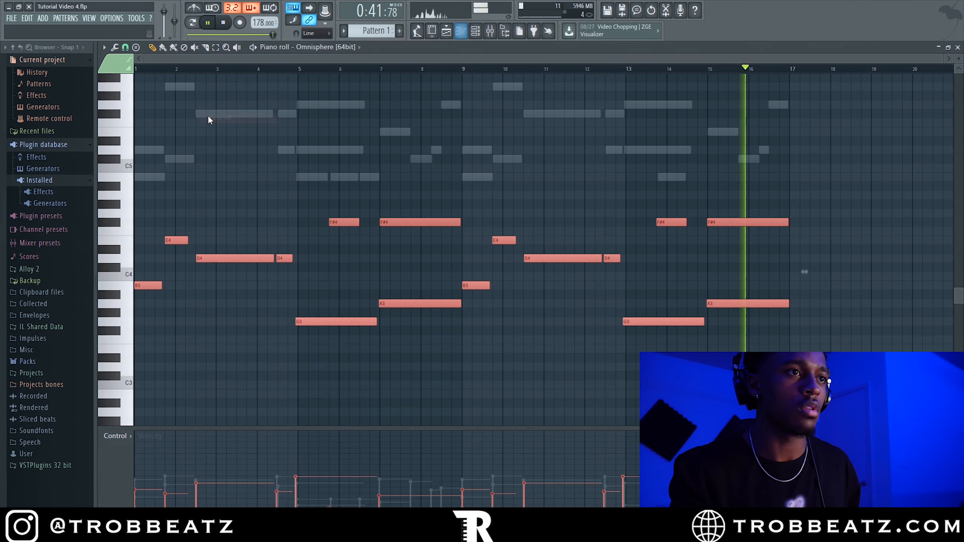
pyautogui.hotkey('ctrl', 'a')
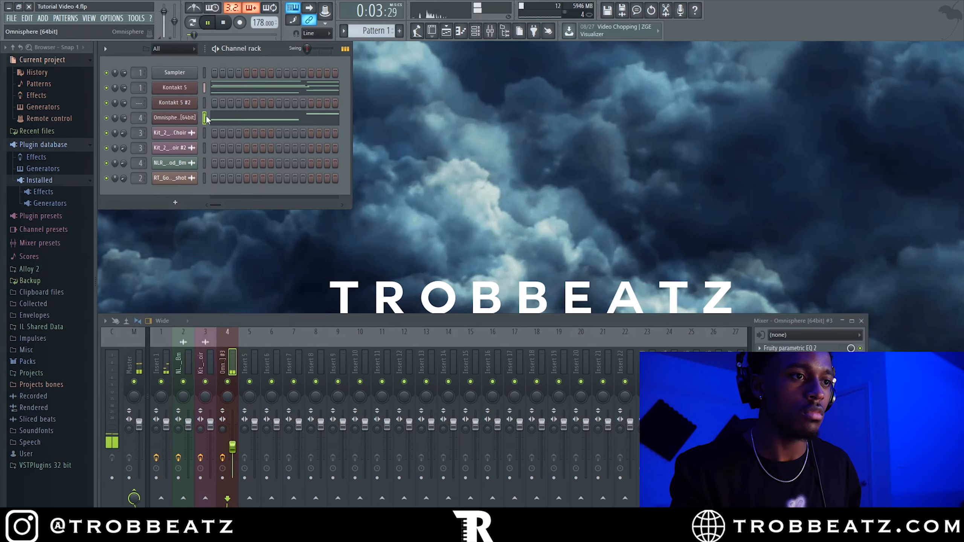
pyautogui.click(243, 117)
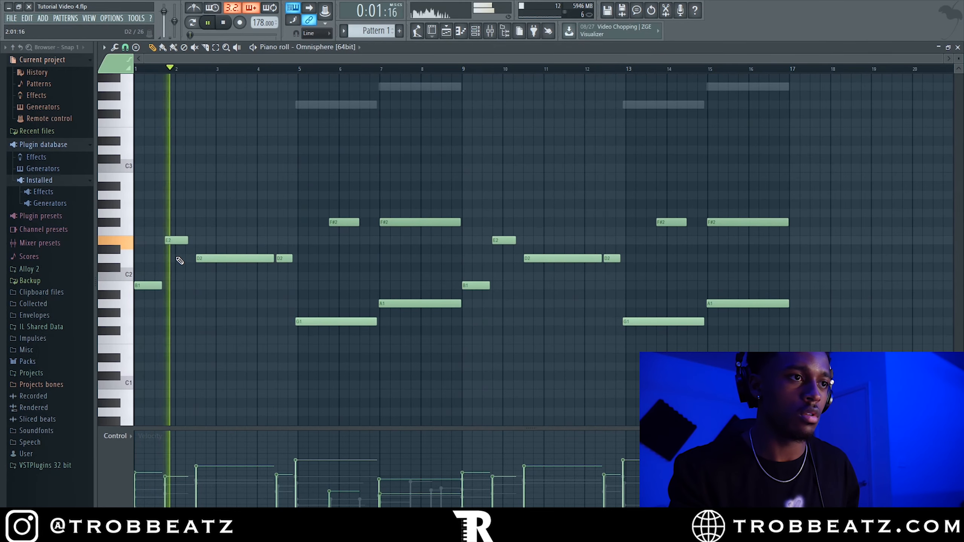
# Replace the E2 and D2 notes in bars 1 to 4 with one D2 held to bar 5, and quantize the notes.
pyautogui.press('space')
pyautogui.rightClick(240, 258)
pyautogui.rightClick(286, 260)
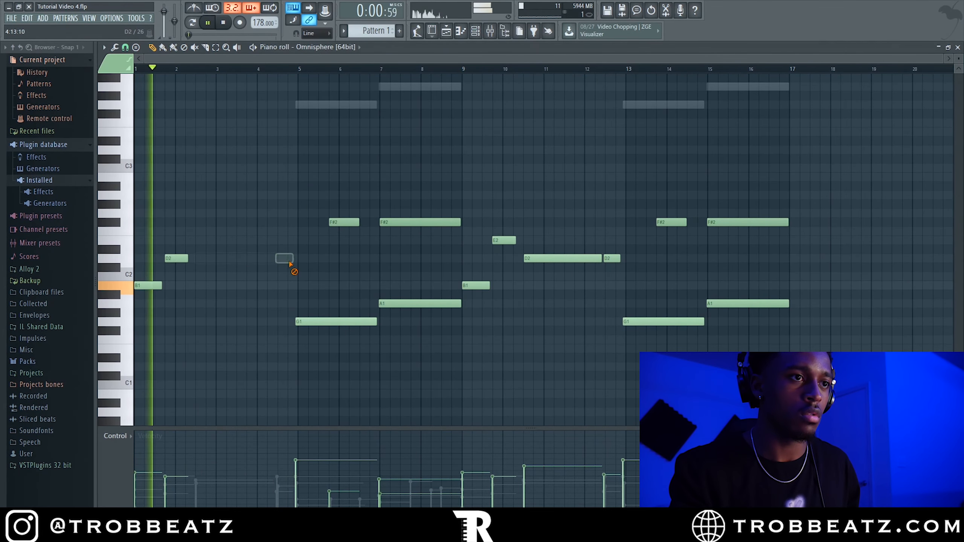
pyautogui.moveTo(186, 260); pyautogui.dragTo(295, 260)
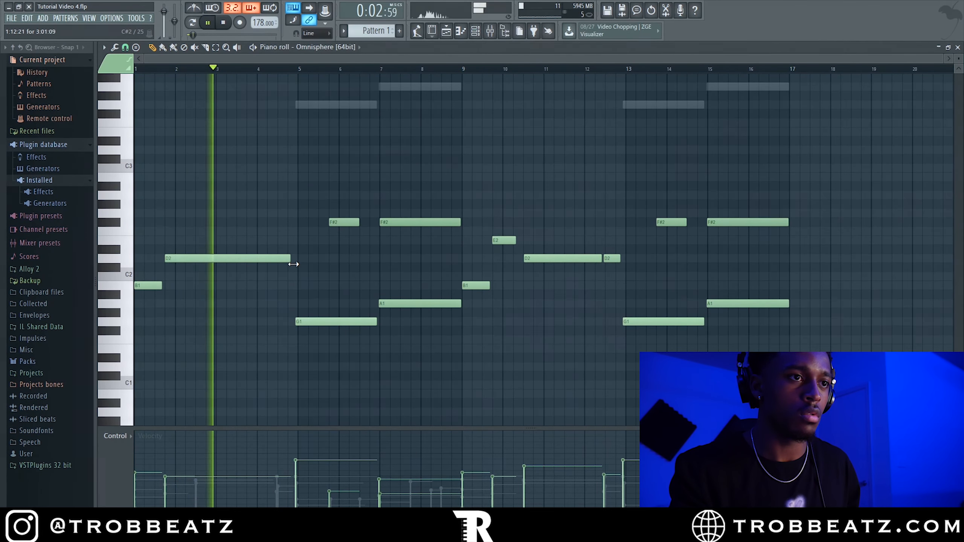
pyautogui.hotkey('ctrl', 'q')
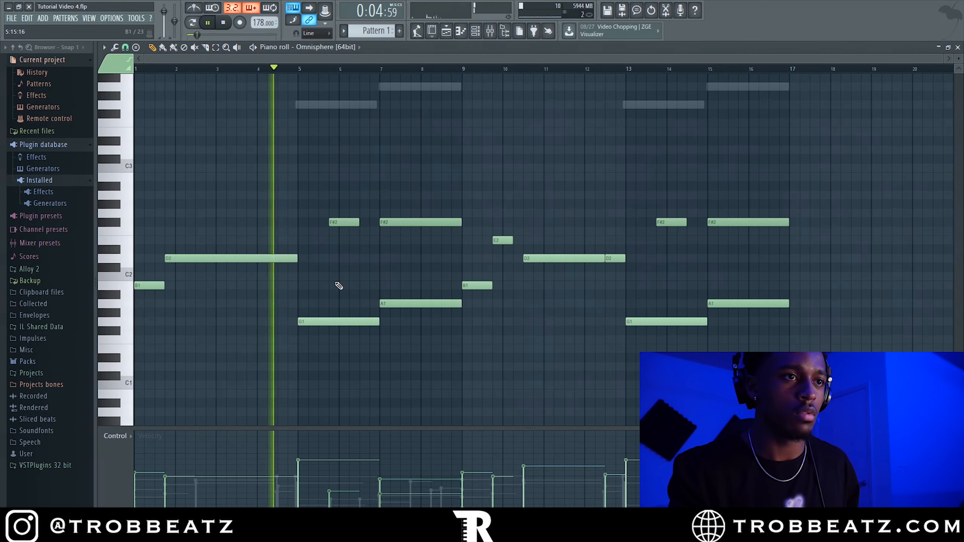
# Raise the G1 note at bar 5 one octave to G2 and delete the F#2 notes in bars 5 and 7.
pyautogui.rightClick(331, 322)
pyautogui.hotkey('ctrl', 'z')
pyautogui.keyDown('ctrl'); pyautogui.click(314, 321); pyautogui.keyUp('ctrl')
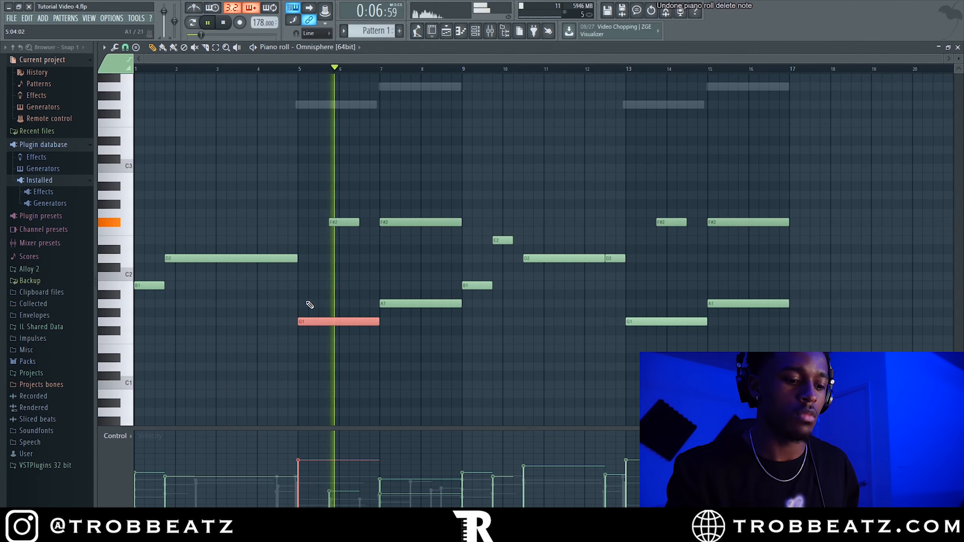
pyautogui.hotkey('ctrl', 'Up')
pyautogui.rightClick(339, 224)
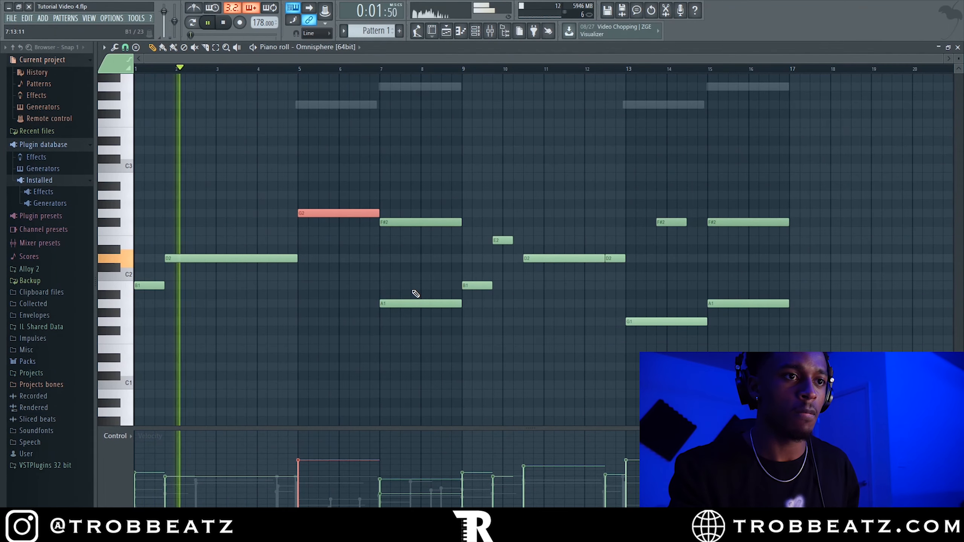
pyautogui.rightClick(419, 223)
pyautogui.keyDown('ctrl'); pyautogui.click(424, 194); pyautogui.keyUp('ctrl')
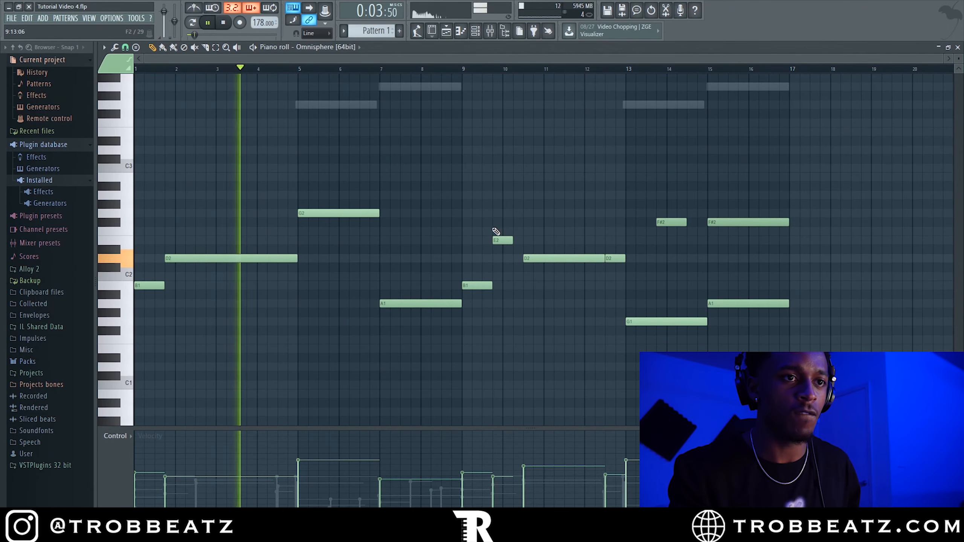
# Replace the notes from bar 9 onward with a duplicate of the first eight bars and raise the velocity of all notes.
pyautogui.moveTo(478, 183); pyautogui.dragTo(797, 355)
pyautogui.press('Delete')
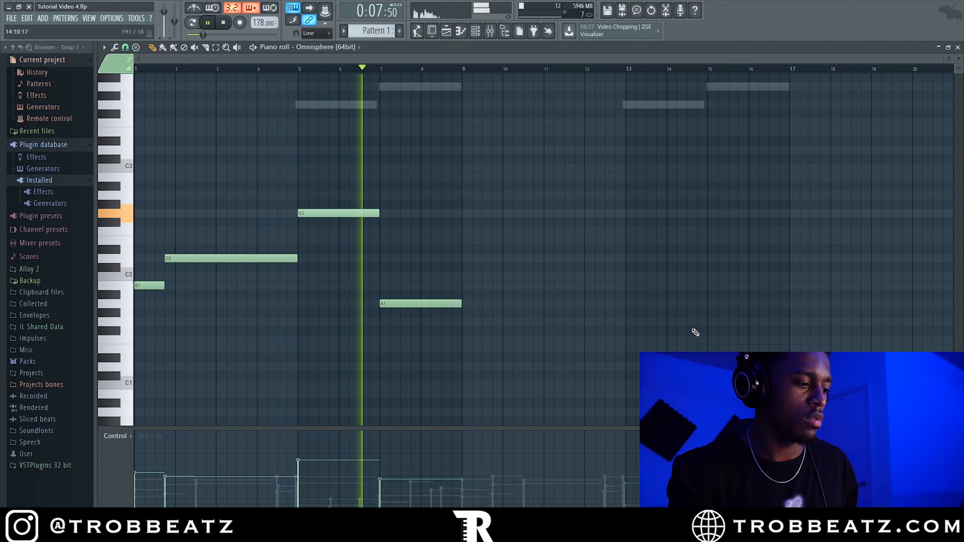
pyautogui.hotkey('ctrl', 'b')
pyautogui.click(605, 328)
pyautogui.moveTo(811, 359); pyautogui.dragTo(152, 197)
pyautogui.scroll(4, 315, 218)
pyautogui.scroll(-1, 314, 218)
pyautogui.keyDown('ctrl'); pyautogui.click(520, 179); pyautogui.keyUp('ctrl')
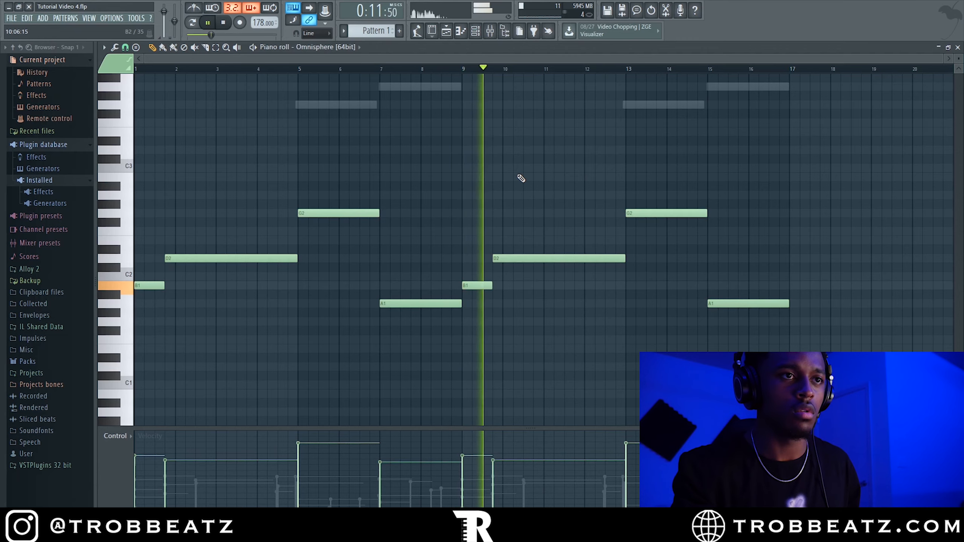
# Try the whole Omnisphere line one octave higher, bring it back down an octave and close the piano roll.
pyautogui.press('space')
pyautogui.hotkey('ctrl', 'Up')
pyautogui.press('space')
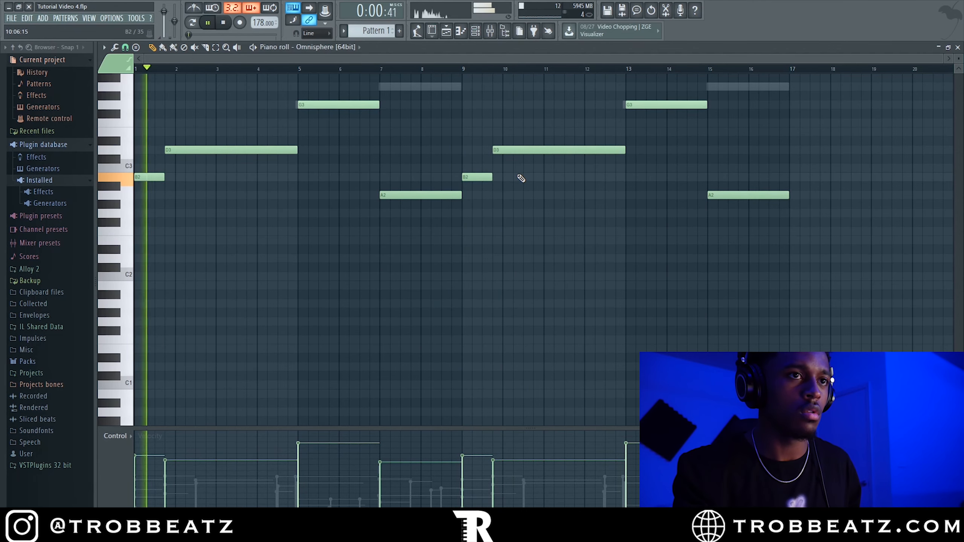
pyautogui.scroll(2, 520, 179)
pyautogui.hotkey('ctrl', 'Down')
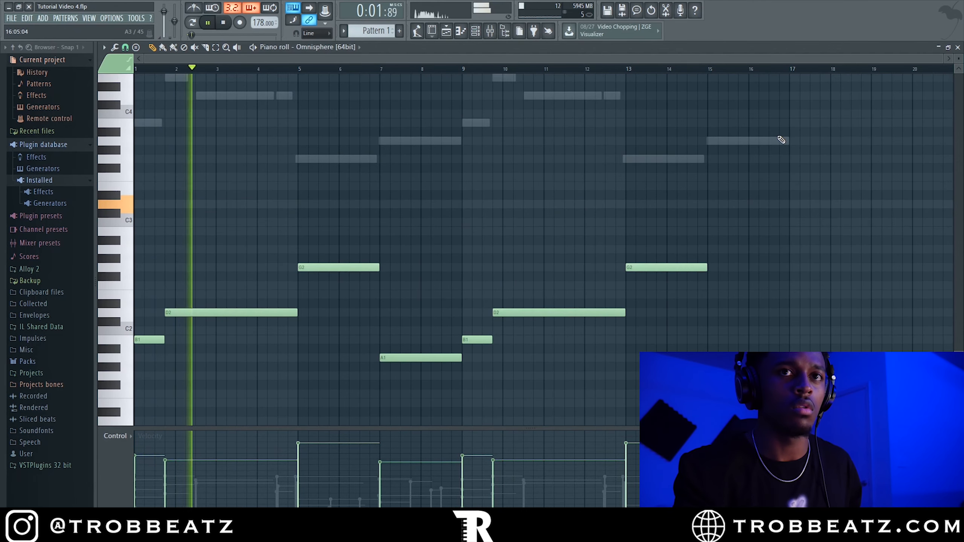
pyautogui.click(958, 48)
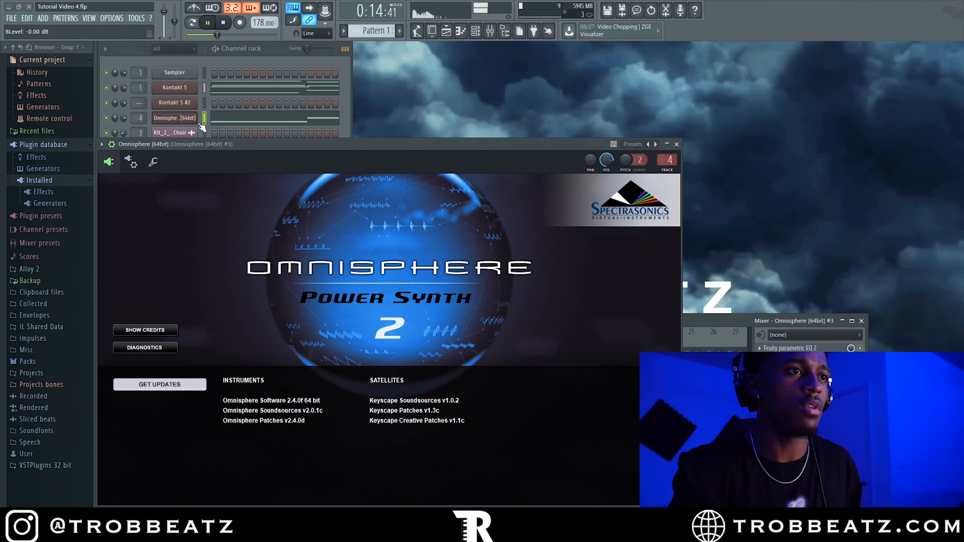
# Search all Omnisphere patch directories for "guilty" and close the plugin window.
pyautogui.click(288, 270)
pyautogui.click(183, 213)
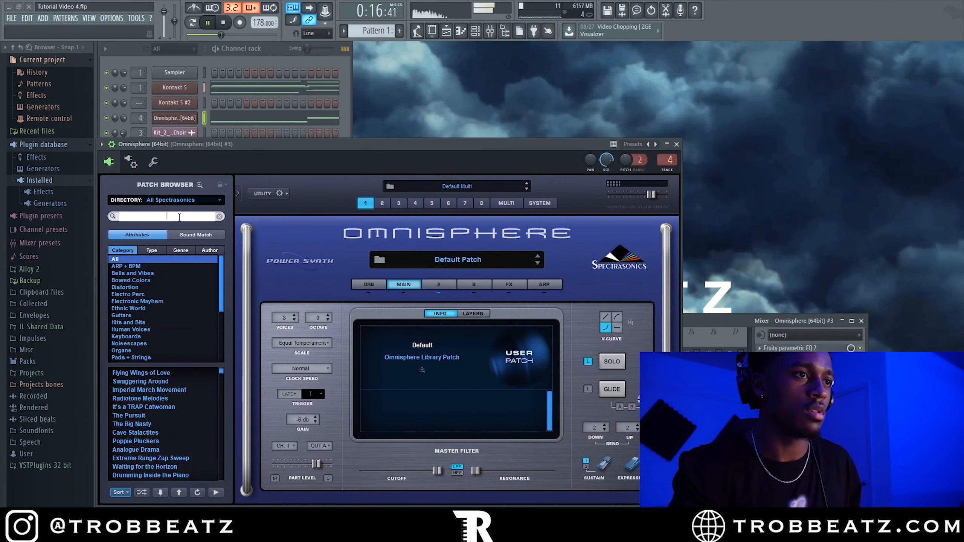
pyautogui.click(186, 198)
pyautogui.click(186, 194)
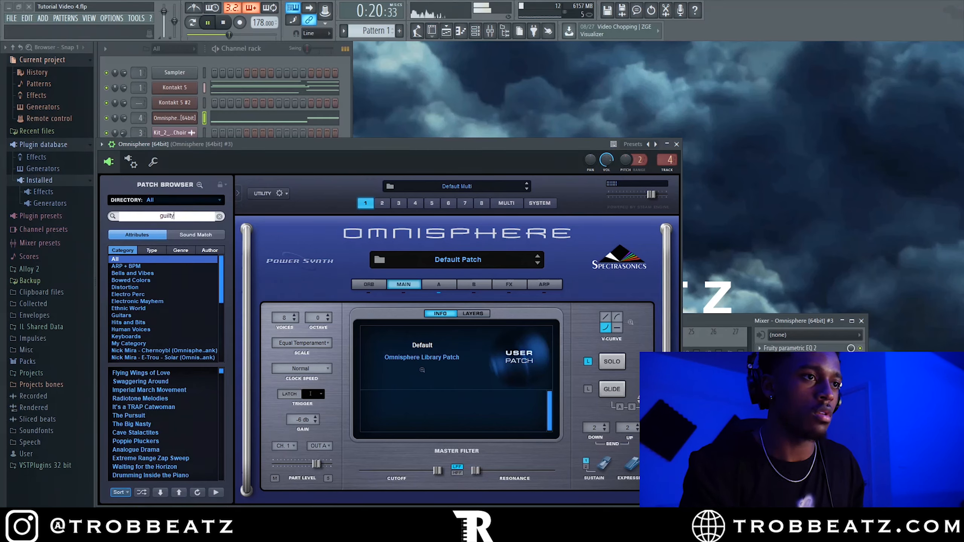
pyautogui.press('Return')
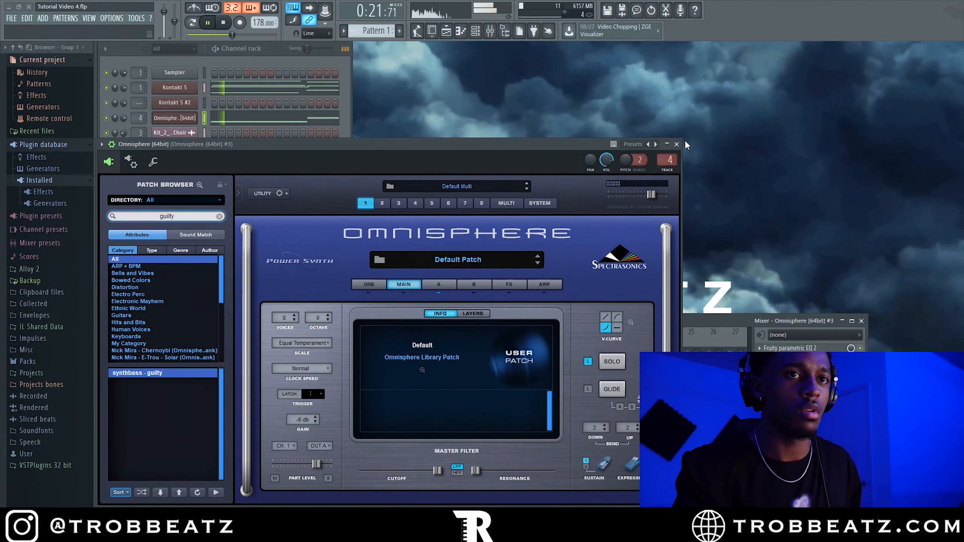
pyautogui.click(677, 144)
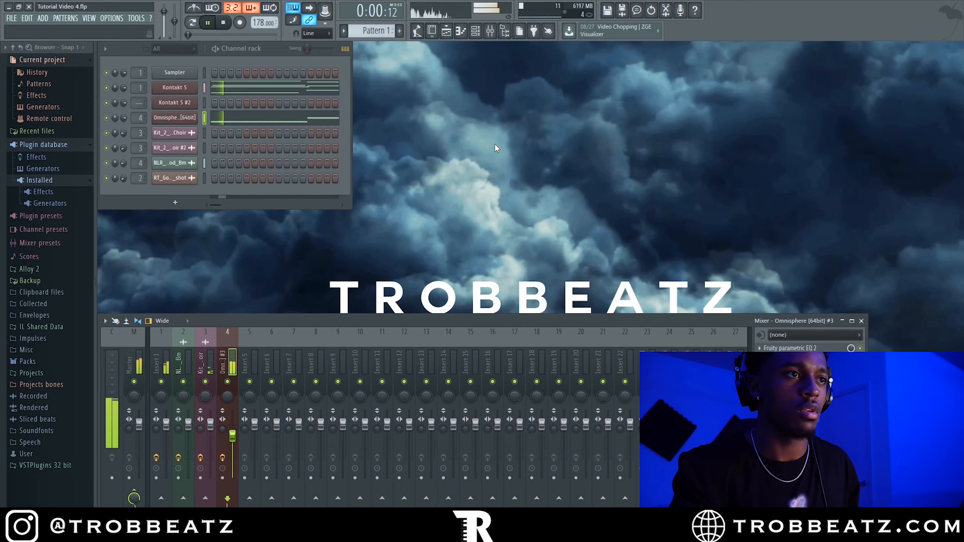
# Raise the whole Omnisphere line one octave so it starts on B2, and play it back.
pyautogui.click(288, 121)
pyautogui.hotkey('ctrl', 'Up')
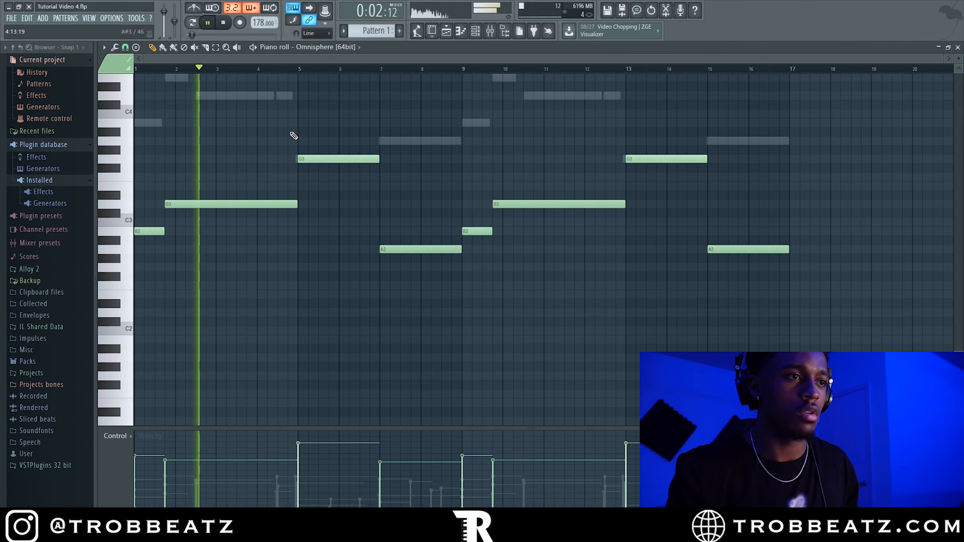
pyautogui.press('space')
pyautogui.press('space')
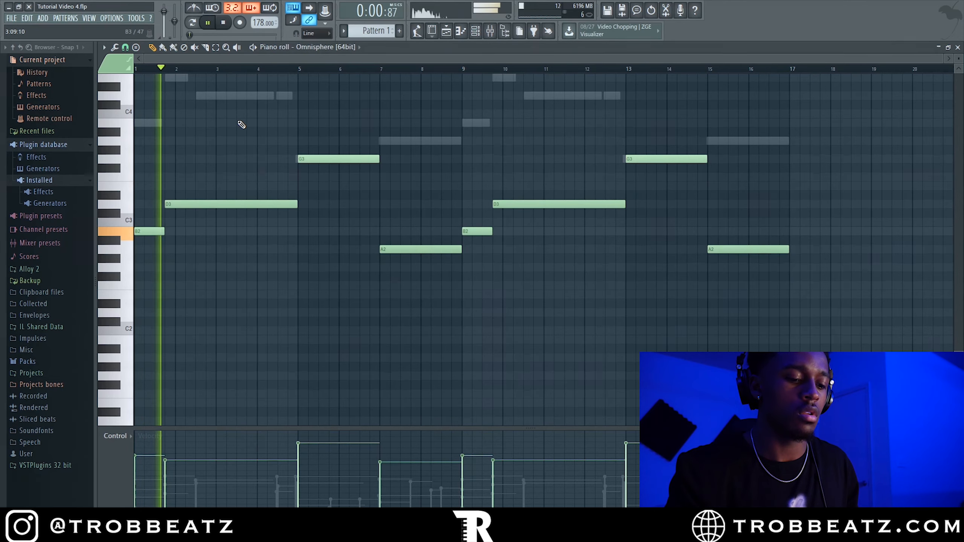
# Try the Omnisphere line a second octave higher and bring it back down one octave.
pyautogui.hotkey('ctrl', 'Up')
pyautogui.press('space')
pyautogui.press('space')
pyautogui.scroll(4, 239, 124)
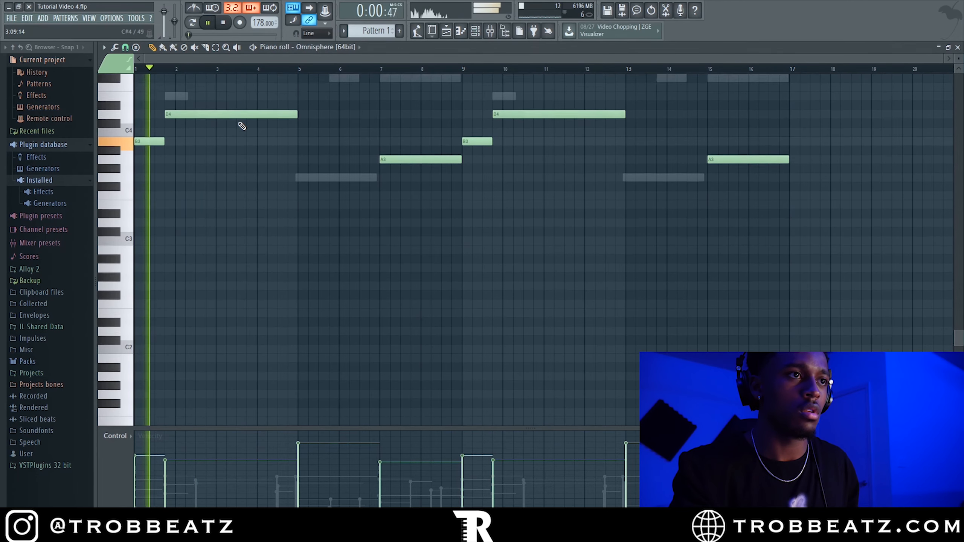
pyautogui.hotkey('ctrl', 'Down')
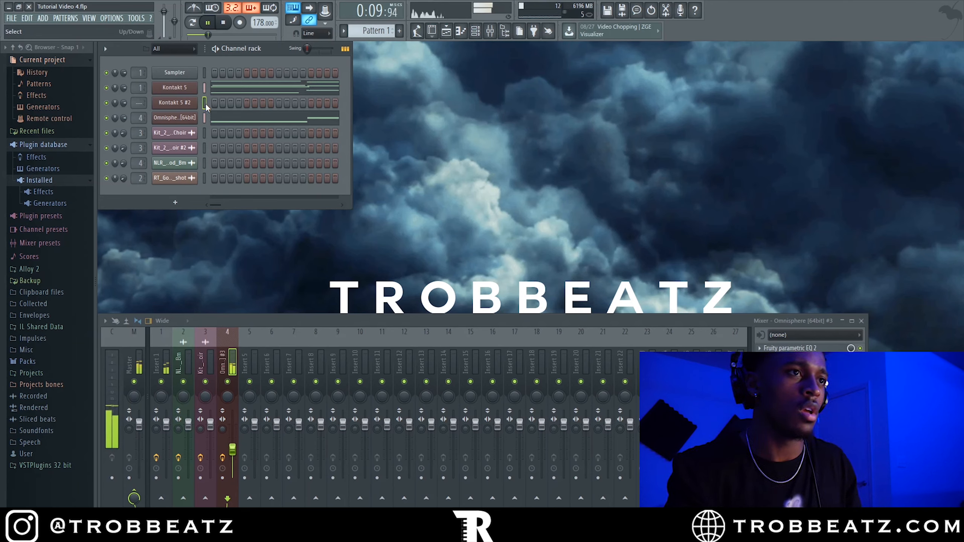
# Open the Kontakt 5 #2 piano roll, place an F#6 note at bar 1 and play it back.
pyautogui.rightClick(173, 106)
pyautogui.click(204, 106)
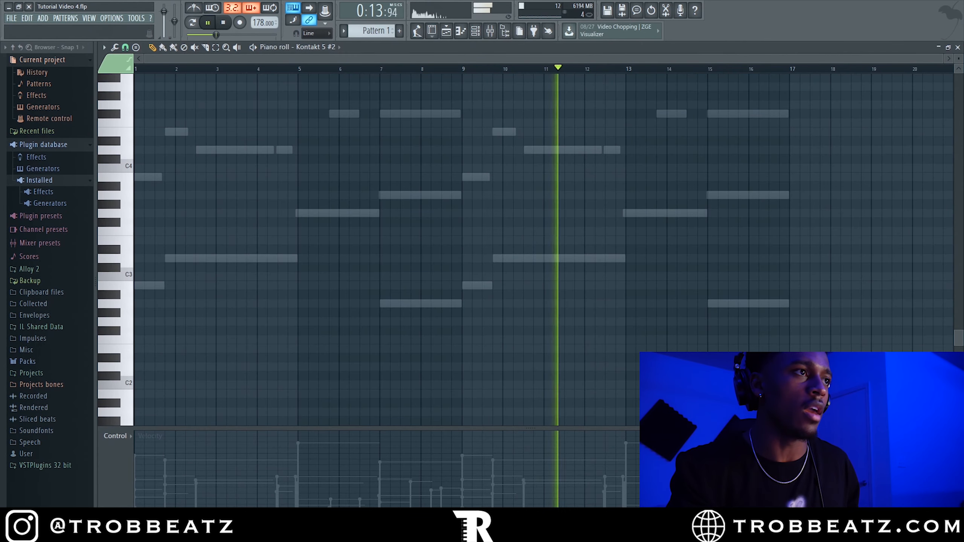
pyautogui.scroll(5, 171, 179)
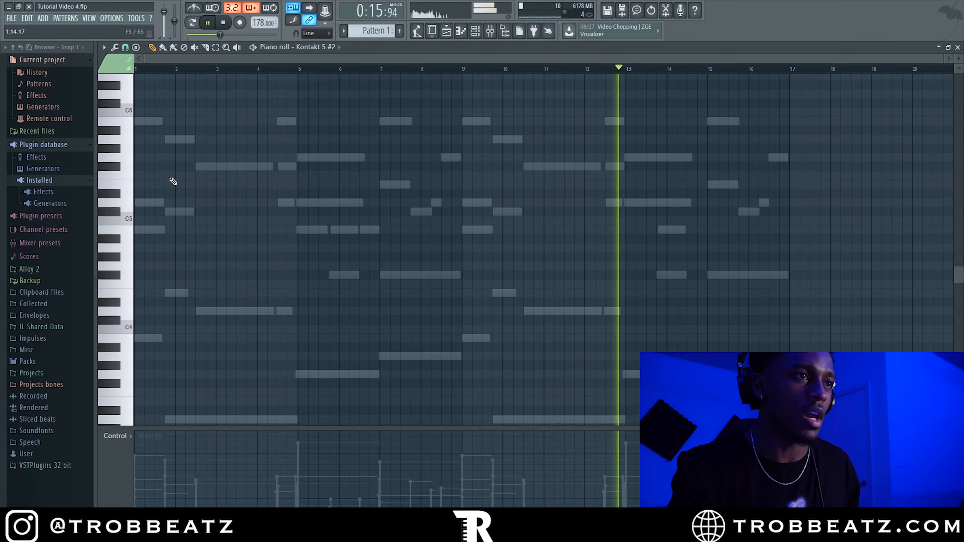
pyautogui.click(137, 150)
pyautogui.moveTo(140, 149); pyautogui.dragTo(144, 105)
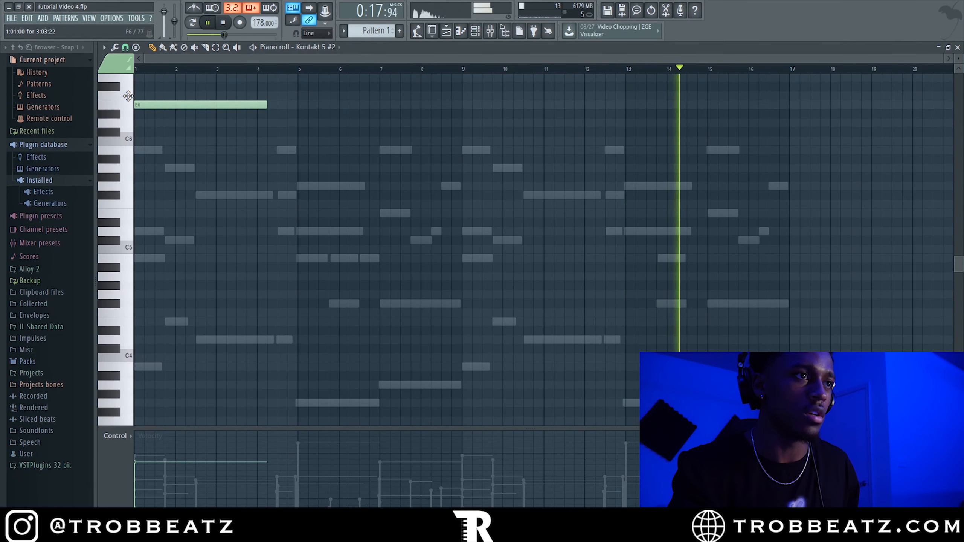
pyautogui.press('space')
pyautogui.scroll(2, 148, 185)
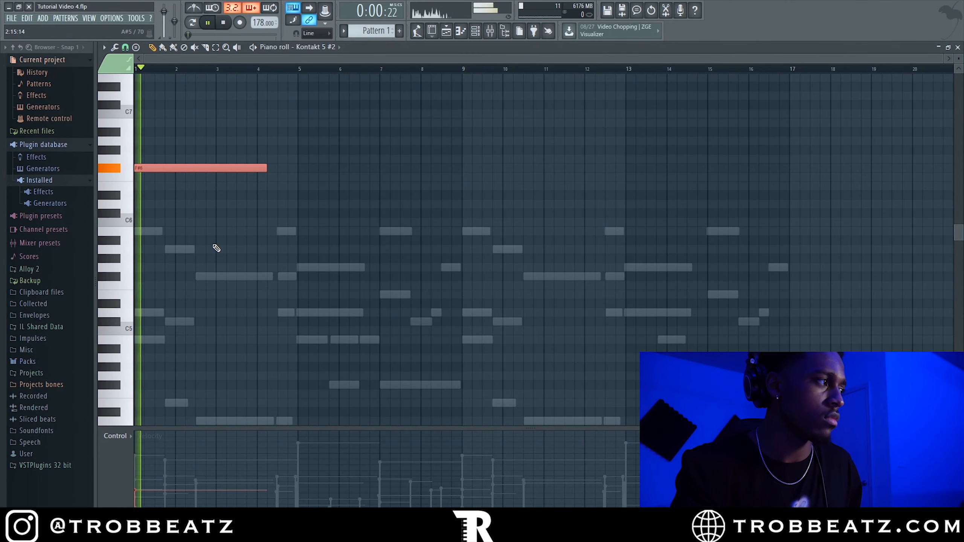
pyautogui.press('space')
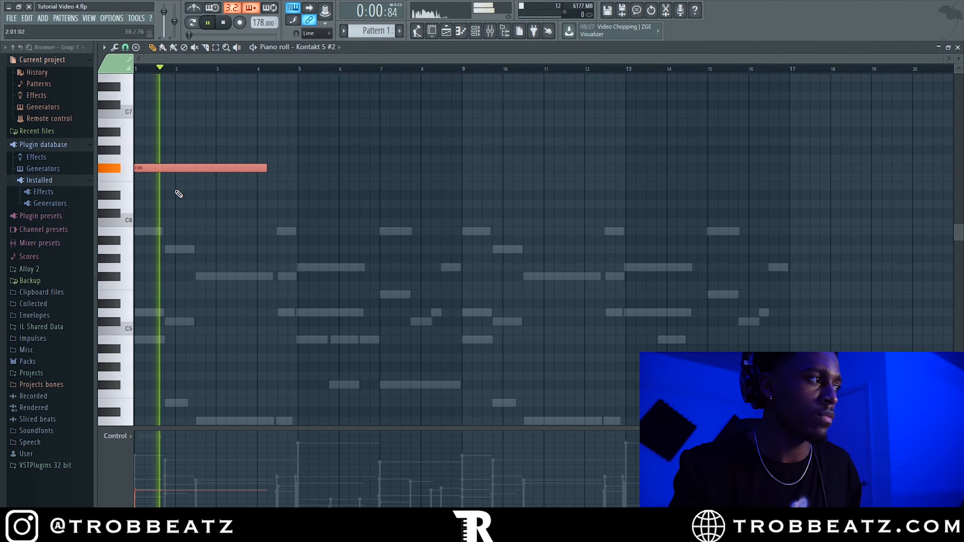
# Shorten the F#6 note to one bar and add a half-bar E6 note at bar 2.
pyautogui.click(177, 194)
pyautogui.press('space')
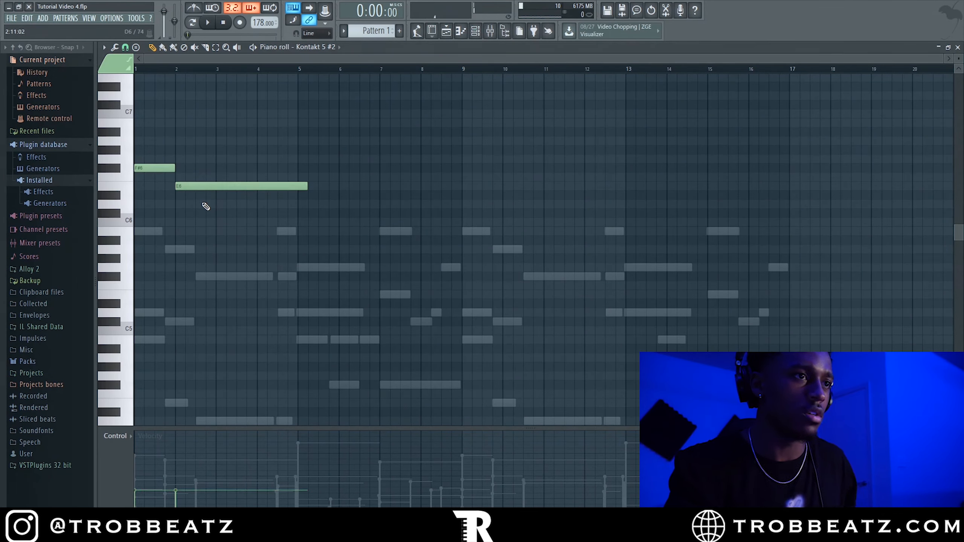
pyautogui.press('space')
pyautogui.moveTo(307, 187); pyautogui.dragTo(195, 186)
pyautogui.press('space')
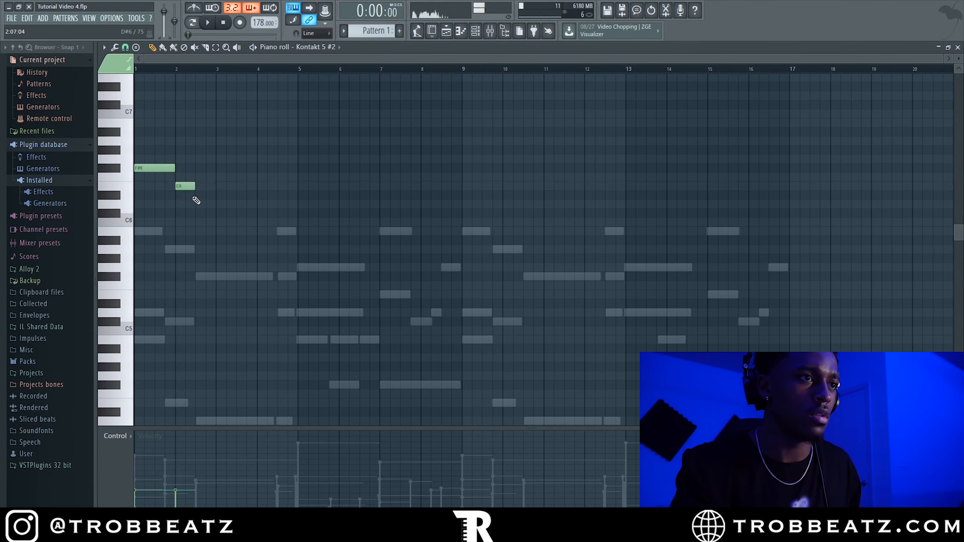
# Add a half-bar D6 note after the E6 note and raise the velocity of all three notes.
pyautogui.moveTo(232, 225); pyautogui.dragTo(175, 181)
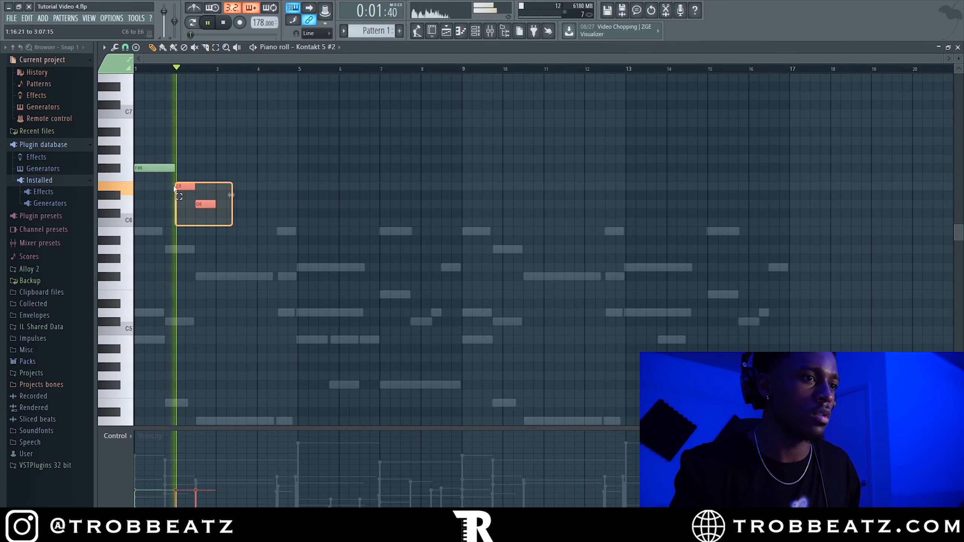
pyautogui.moveTo(259, 217); pyautogui.dragTo(168, 163)
pyautogui.scroll(3, 196, 163)
pyautogui.press('space')
pyautogui.press('space')
pyautogui.keyDown('ctrl'); pyautogui.click(205, 162); pyautogui.keyUp('ctrl')
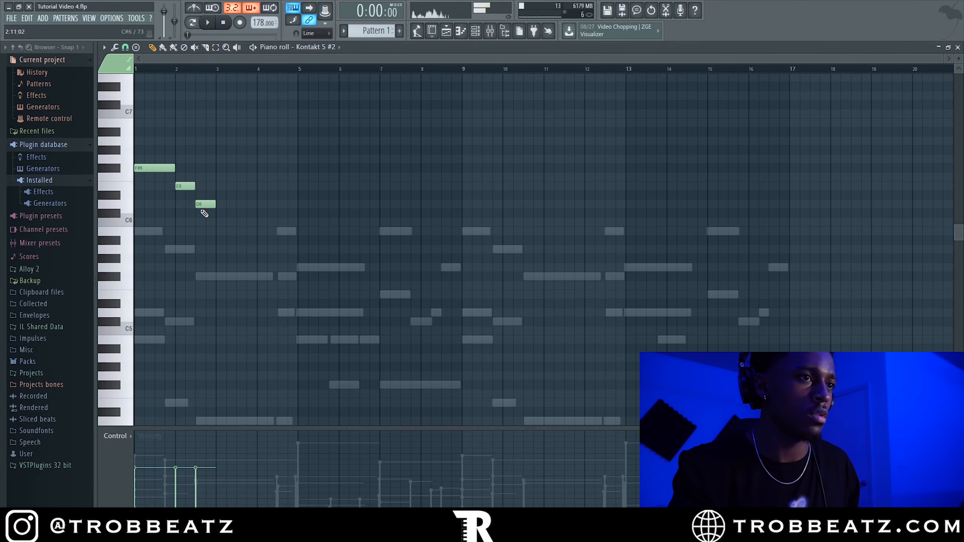
# Place the D6 note one beat earlier so it overlaps the E6, and add a half-bar F#6 note halfway through bar 3.
pyautogui.click(188, 204)
pyautogui.rightClick(210, 204)
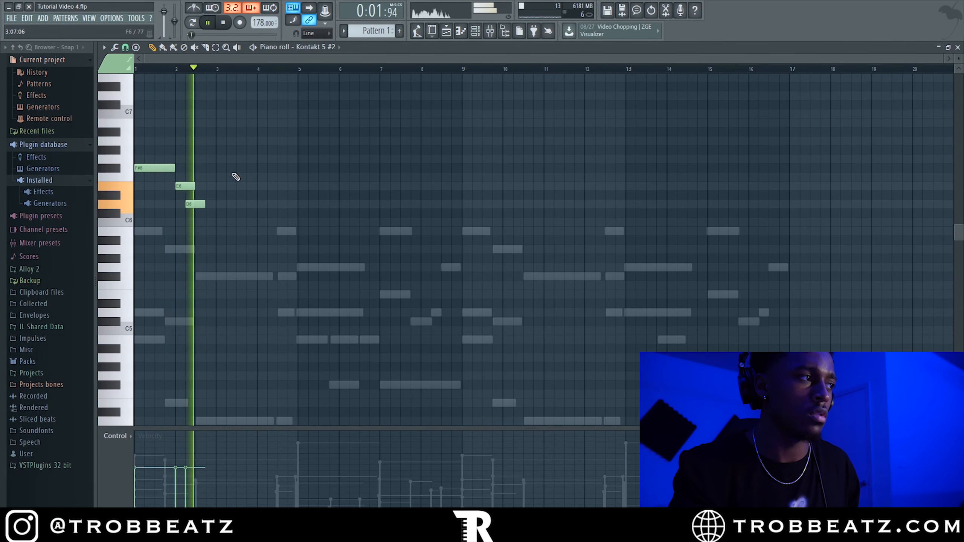
pyautogui.click(243, 168)
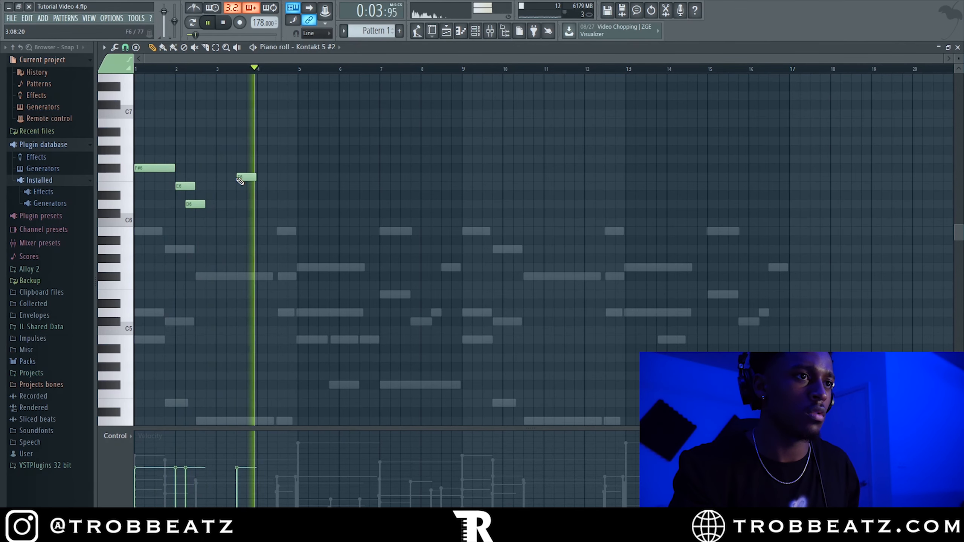
pyautogui.press('space')
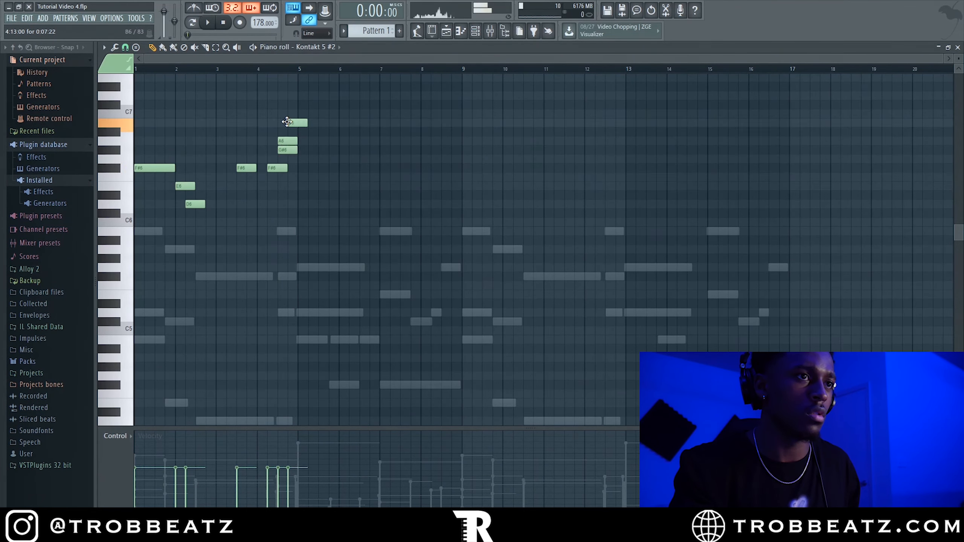
# Complete bar 4 with consecutive one-beat F#6, A6 and B6 notes ending at bar 5, removing the extra G#6.
pyautogui.rightClick(286, 153)
pyautogui.moveTo(291, 115); pyautogui.dragTo(272, 187)
pyautogui.hotkey('ctrl', 'l')
pyautogui.keyDown('ctrl'); pyautogui.click(302, 206); pyautogui.keyUp('ctrl')
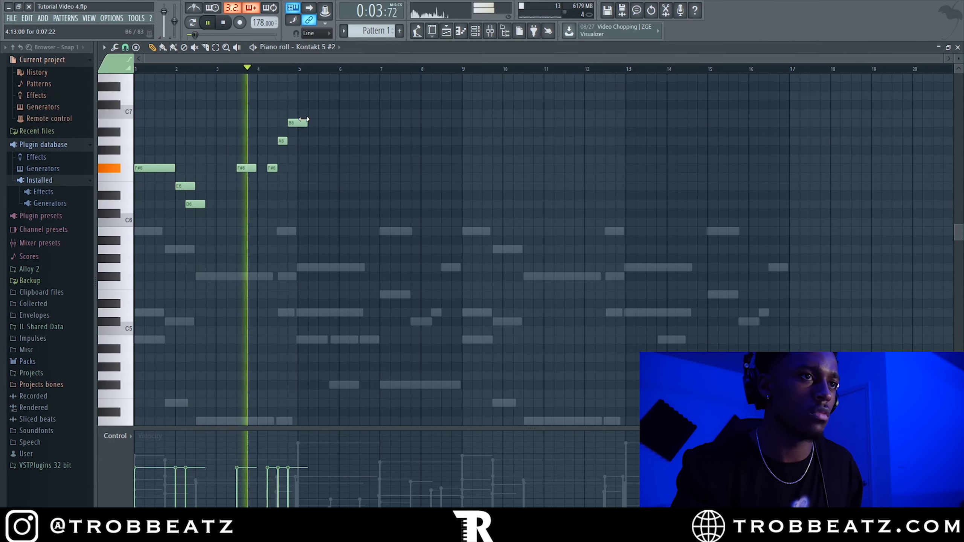
pyautogui.moveTo(306, 123); pyautogui.dragTo(290, 127)
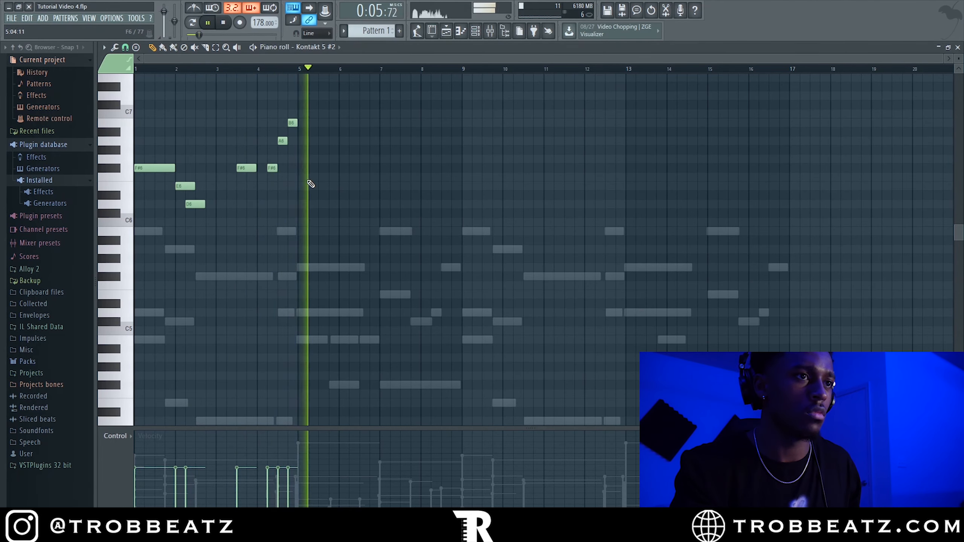
# Duplicate the four-bar phrase at bar 5 and delete the E6 note from the copy.
pyautogui.hotkey('ctrl', 'b')
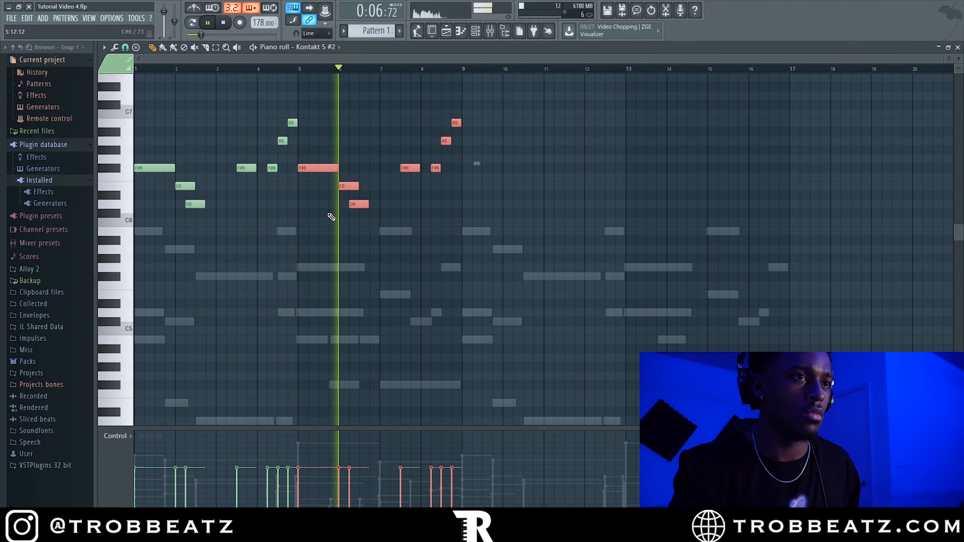
pyautogui.rightClick(351, 185)
pyautogui.click(304, 70)
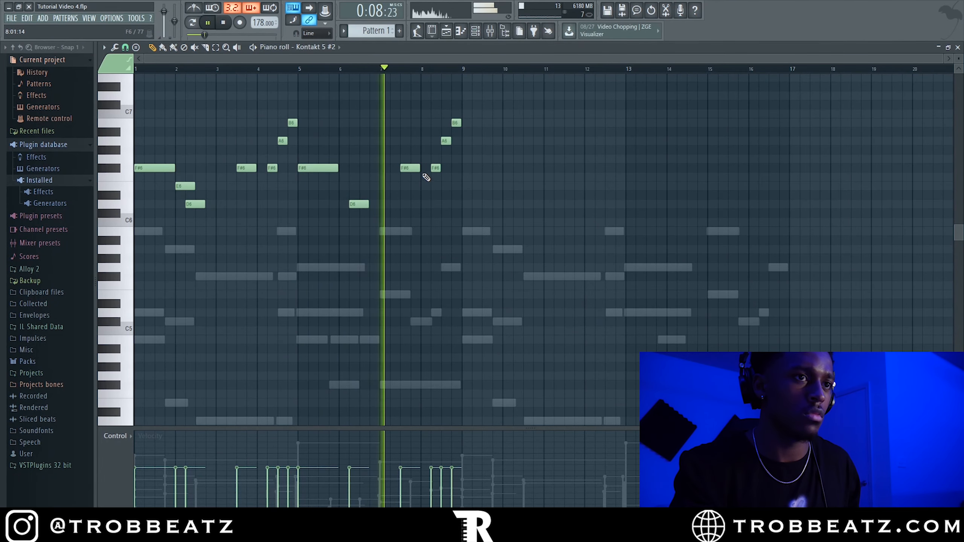
# Rework bars 7 and 8 by moving the half-bar F#6 to bar 7, adding a half-bar D6, and replacing the final B6 by extending A6 to bar 9.
pyautogui.moveTo(407, 168); pyautogui.dragTo(387, 169)
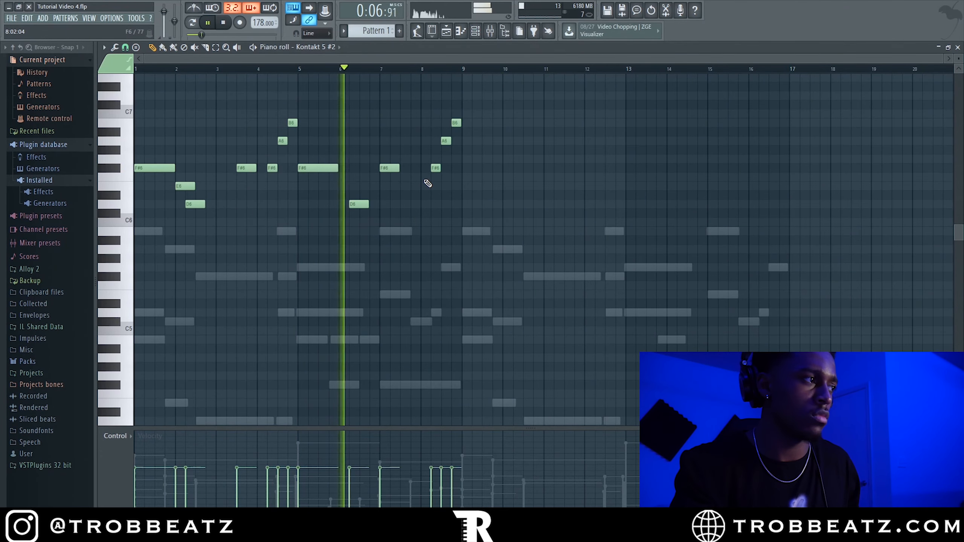
pyautogui.click(420, 205)
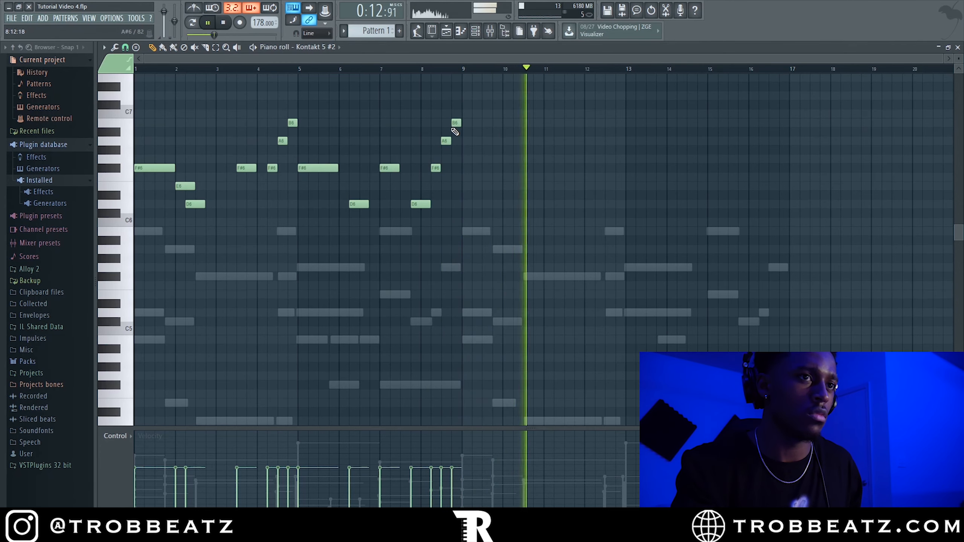
pyautogui.rightClick(453, 123)
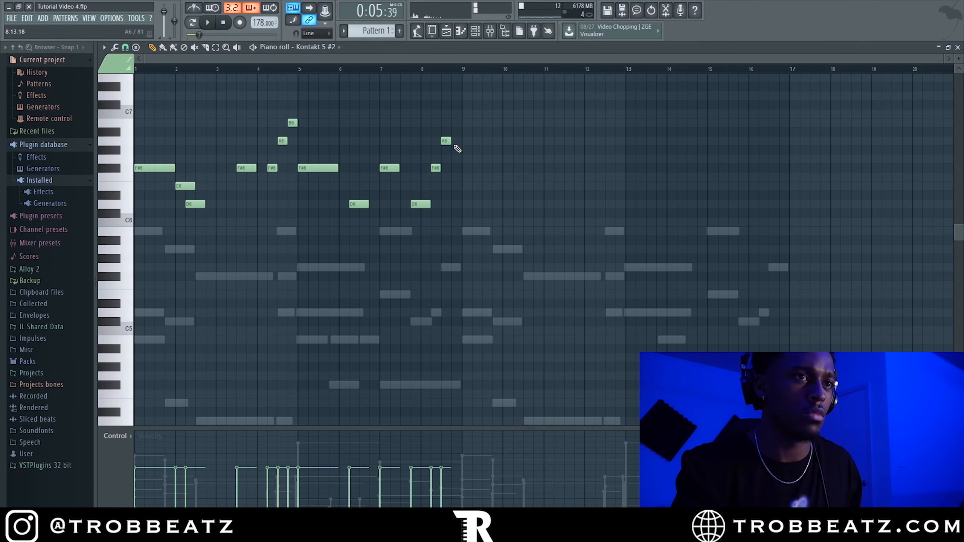
pyautogui.moveTo(451, 140); pyautogui.dragTo(461, 140)
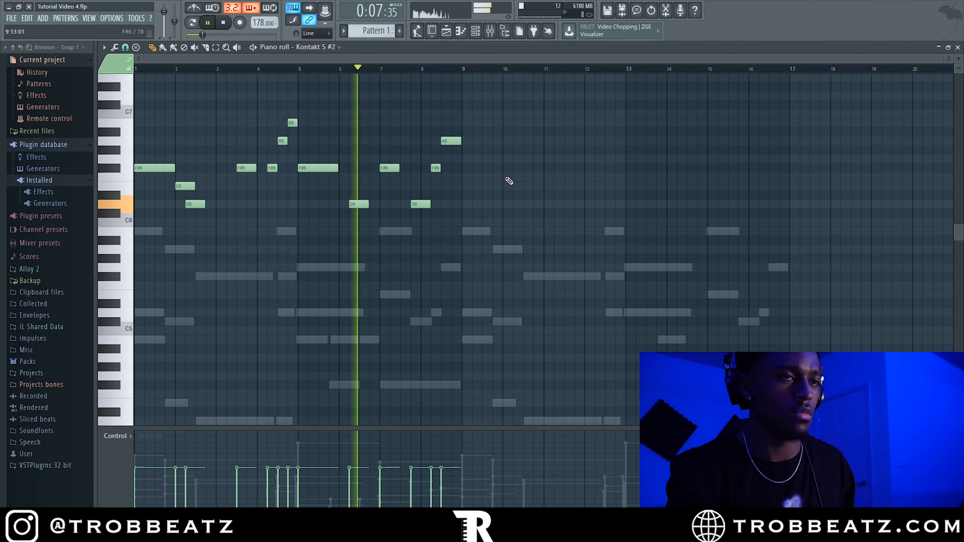
# Duplicate the eight-bar Kontakt 5 #2 melody at bar 9.
pyautogui.hotkey('ctrl', 'b')
pyautogui.rightClick(480, 244)
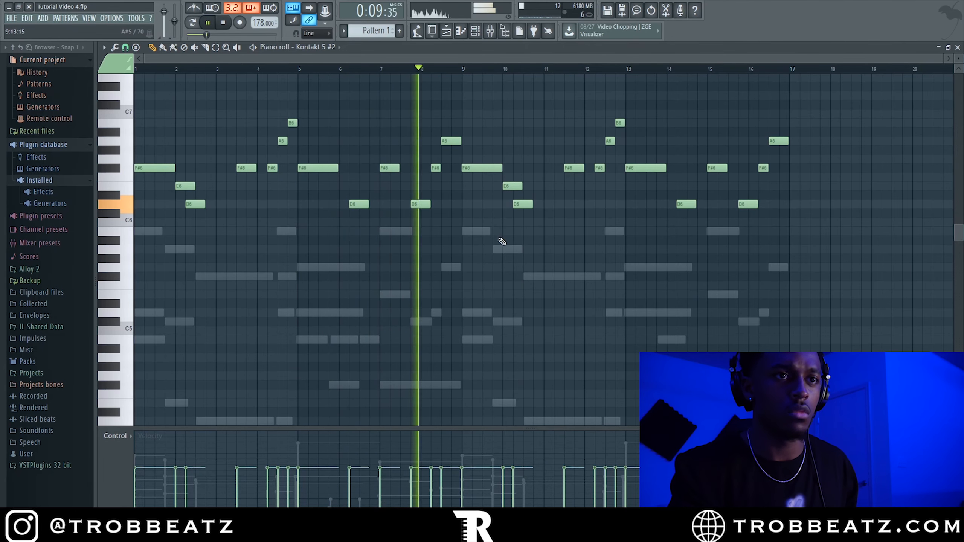
pyautogui.rightClick(528, 249)
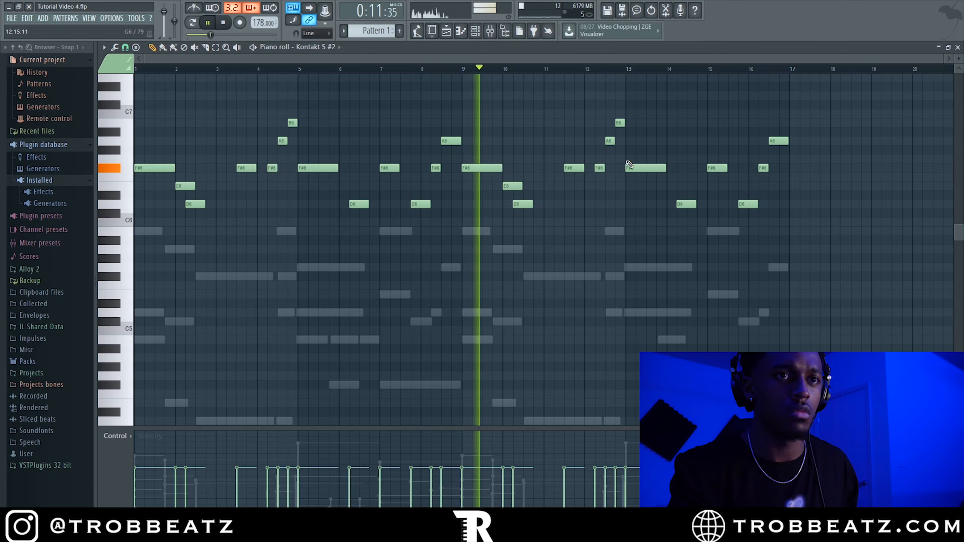
# Shift the long F#6 note at bar 13 slightly later so it starts one step after the bar line.
pyautogui.moveTo(630, 169); pyautogui.dragTo(632, 169)
pyautogui.scroll(5, 632, 170)
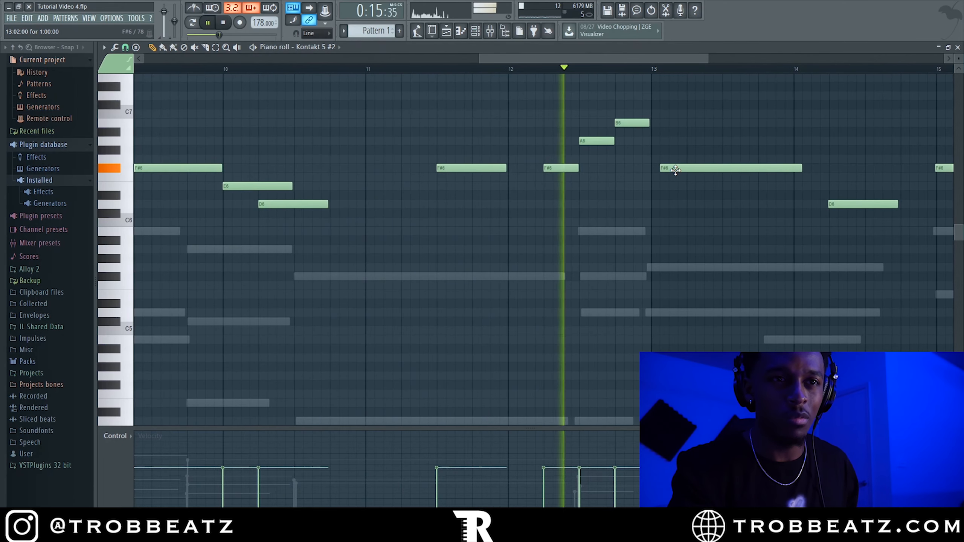
pyautogui.scroll(-4, 680, 170)
pyautogui.moveTo(681, 171); pyautogui.dragTo(684, 171)
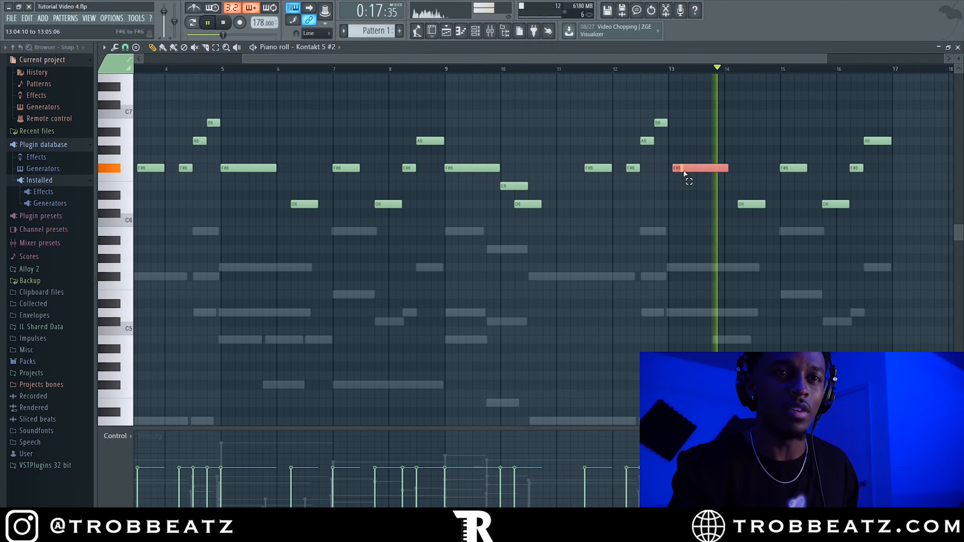
pyautogui.scroll(-2, 493, 198)
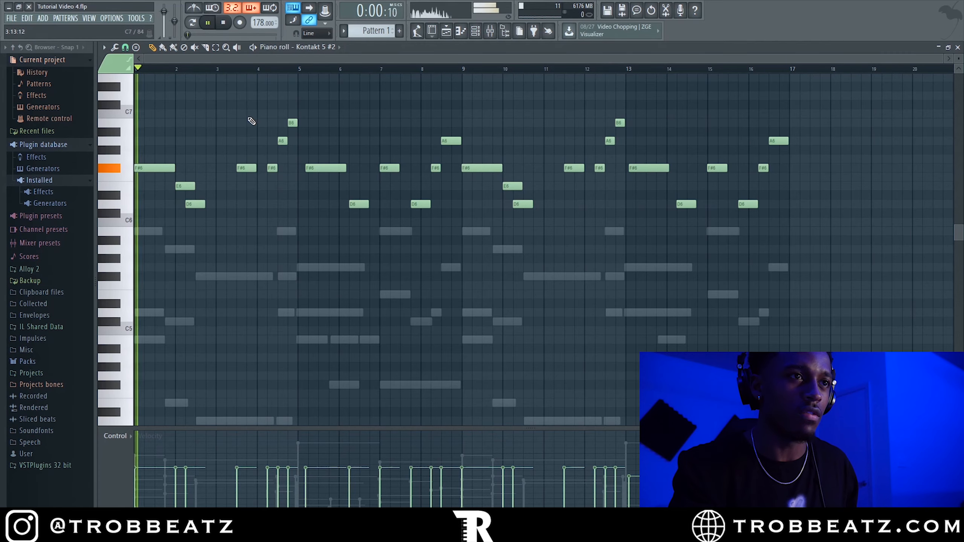
# Set the long F#6 note at bar 5 to start one step after the bar line.
pyautogui.scroll(3, 292, 151)
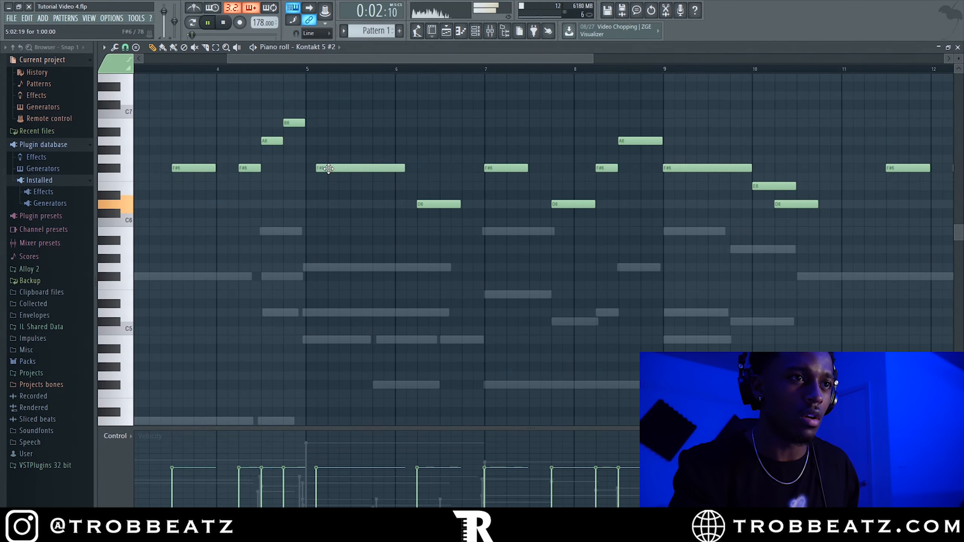
pyautogui.scroll(-3, 328, 186)
pyautogui.keyDown('ctrl'); pyautogui.click(323, 168); pyautogui.keyUp('ctrl')
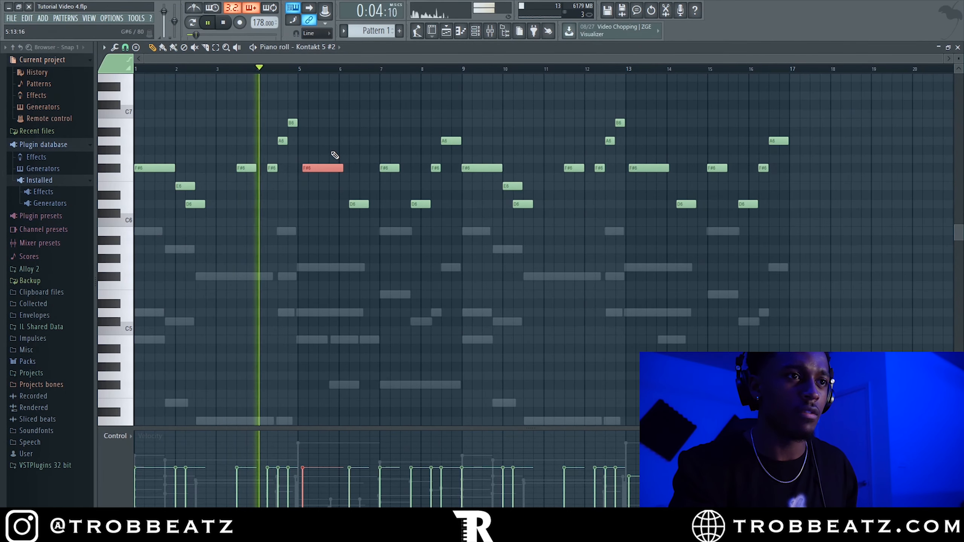
# Nudge the long F#6 note at bar 5 very slightly earlier.
pyautogui.keyDown('ctrl'); pyautogui.click(357, 123); pyautogui.keyUp('ctrl')
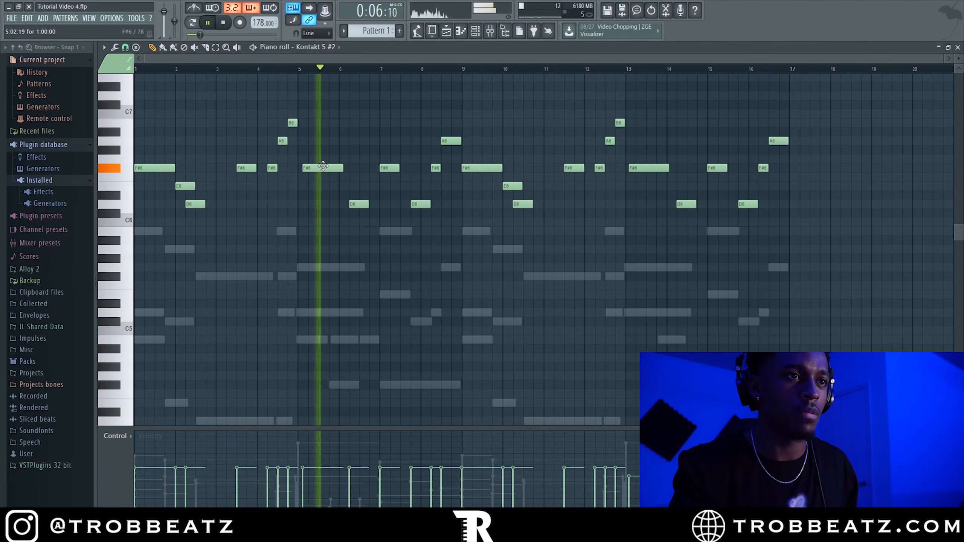
pyautogui.scroll(2, 323, 166)
pyautogui.scroll(-3, 519, 236)
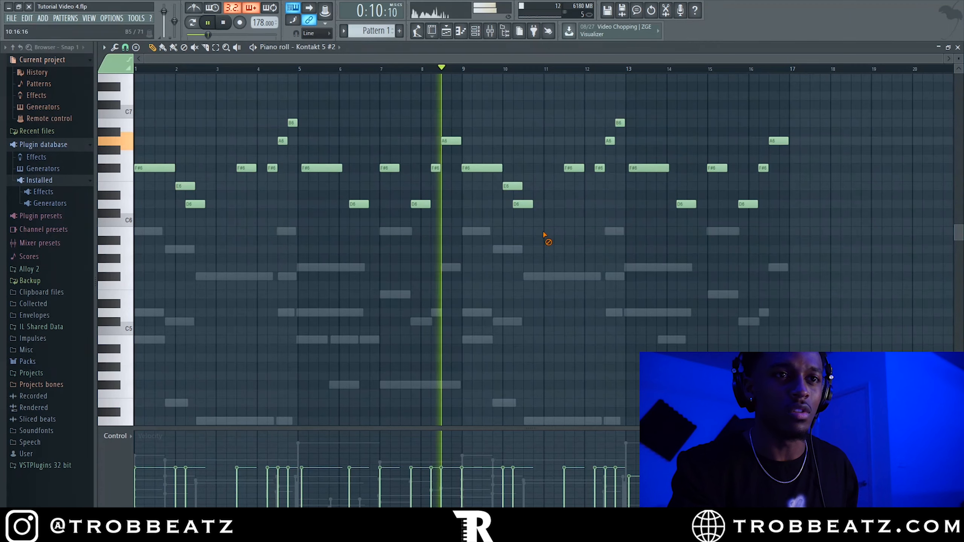
# Replace the E6 note in bar 10 with quarter-bar B6 and A6 notes in the second half of that bar.
pyautogui.rightClick(518, 185)
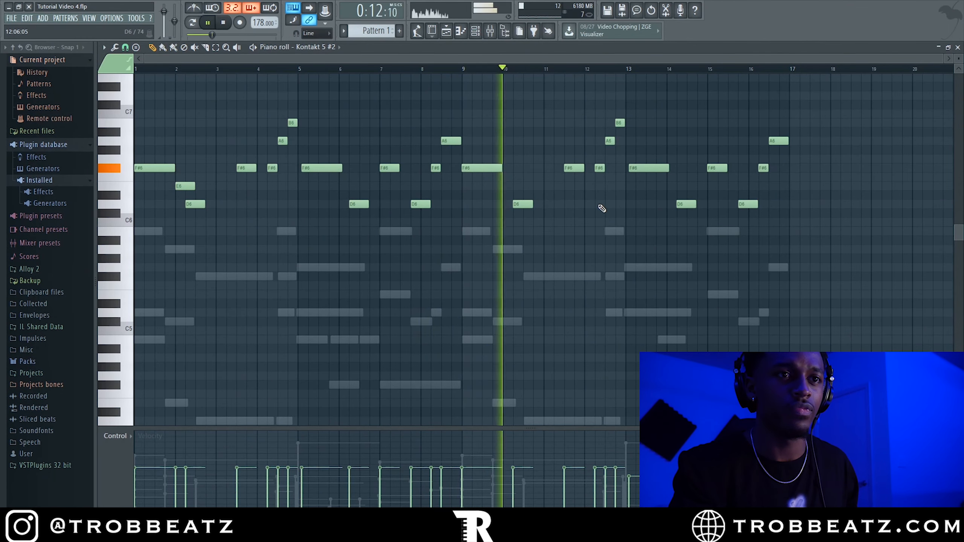
pyautogui.press('space')
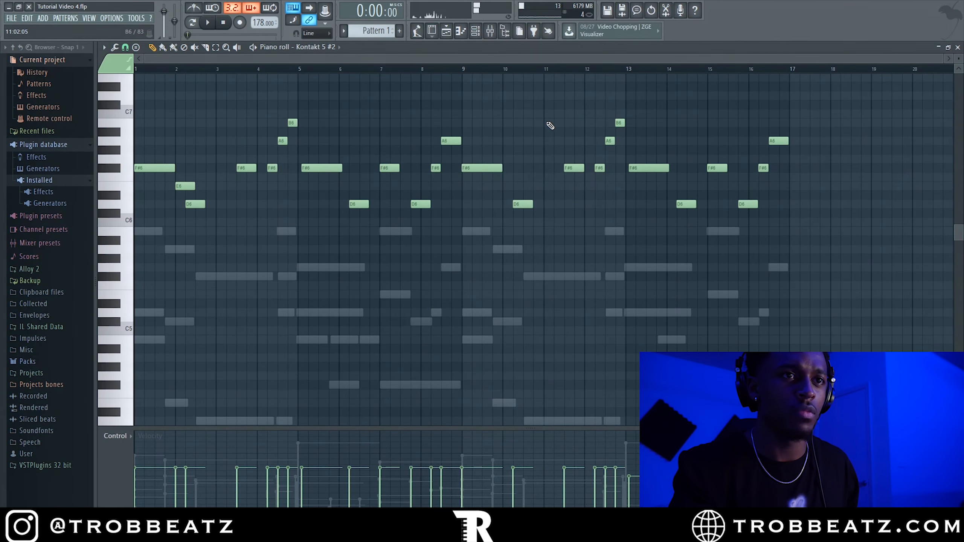
pyautogui.moveTo(565, 116)
pyautogui.mouseDown()
pyautogui.moveTo(569, 143)
pyautogui.moveTo(552, 123)
pyautogui.mouseUp()
pyautogui.keyDown('ctrl'); pyautogui.click(569, 194); pyautogui.keyUp('ctrl')
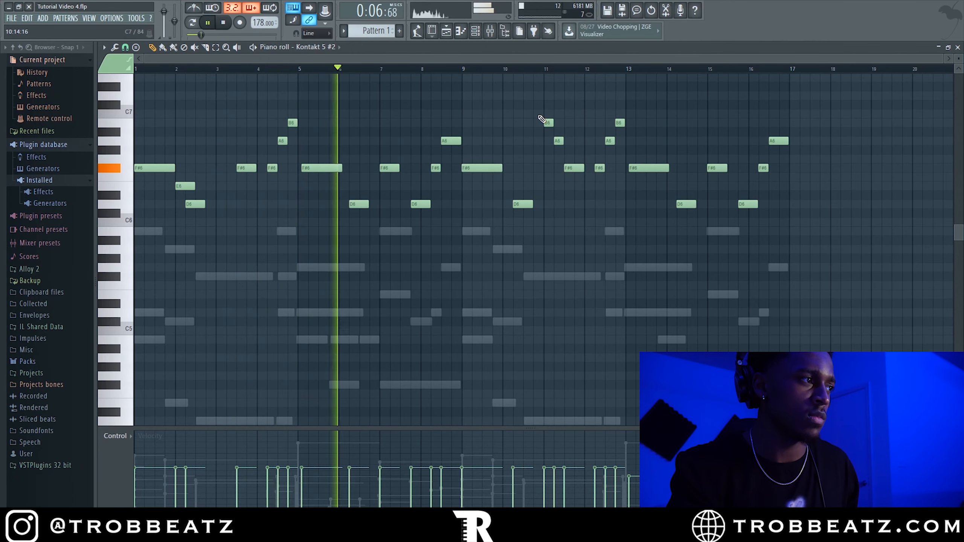
pyautogui.moveTo(532, 91); pyautogui.dragTo(537, 140)
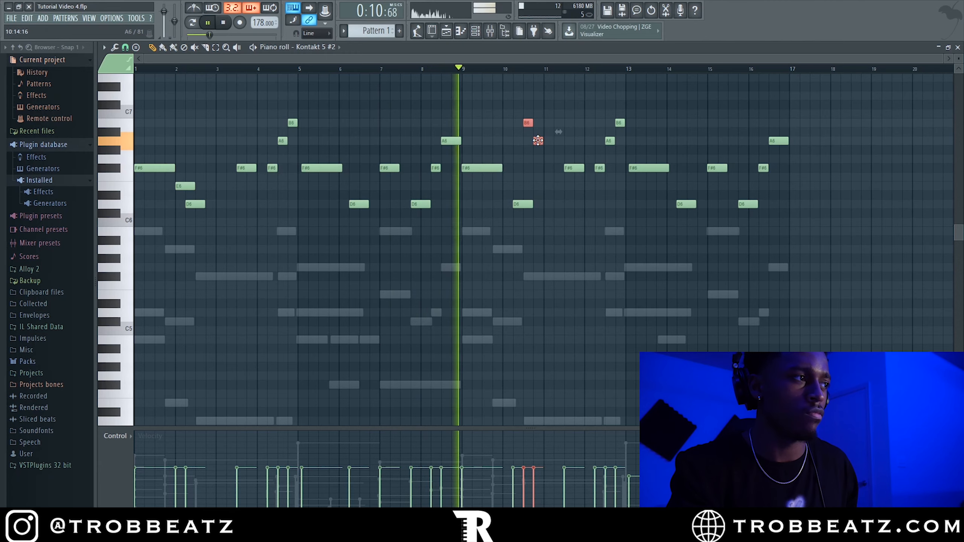
pyautogui.click(570, 123)
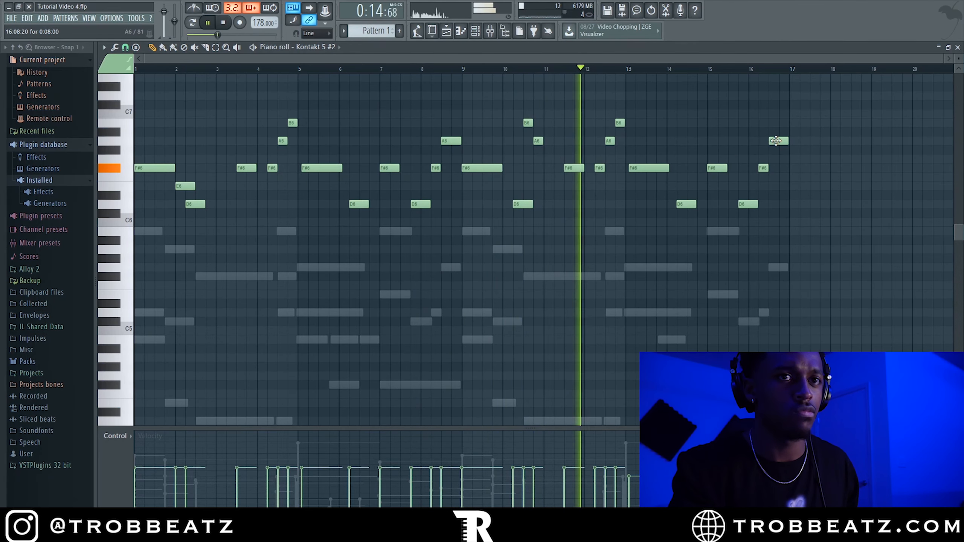
# Rework the end of bar 16 by replacing the final A6 with a quarter-bar B5 on the last beat and lengthening the preceding F#6.
pyautogui.click(776, 141)
pyautogui.hotkey('shift', 'Up')
pyautogui.hotkey('shift', 'Up')
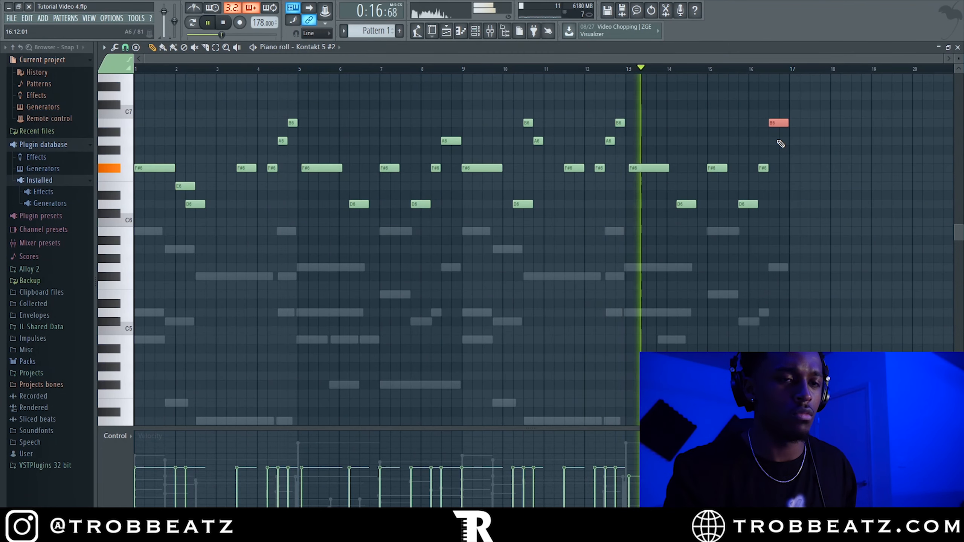
pyautogui.hotkey('ctrl', 'Down')
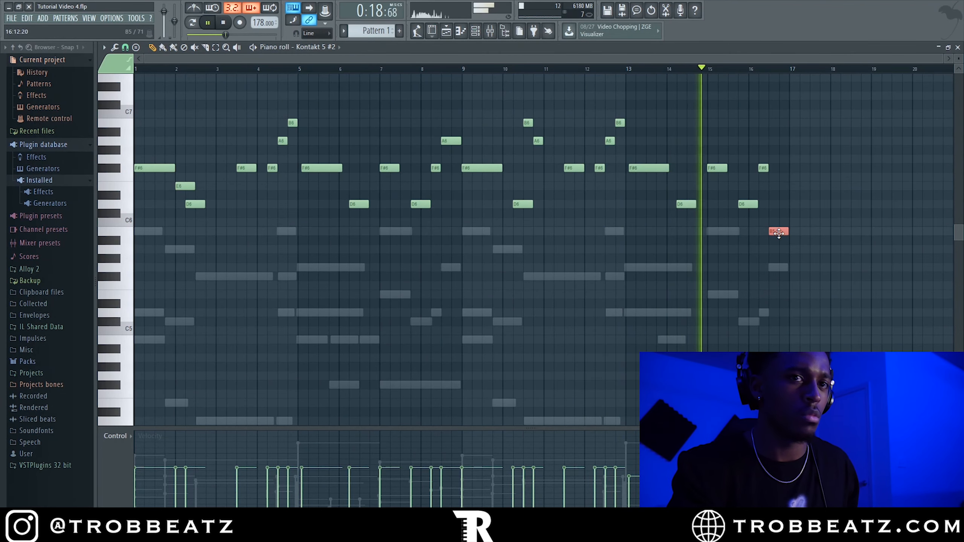
pyautogui.hotkey('shift', 'Right')
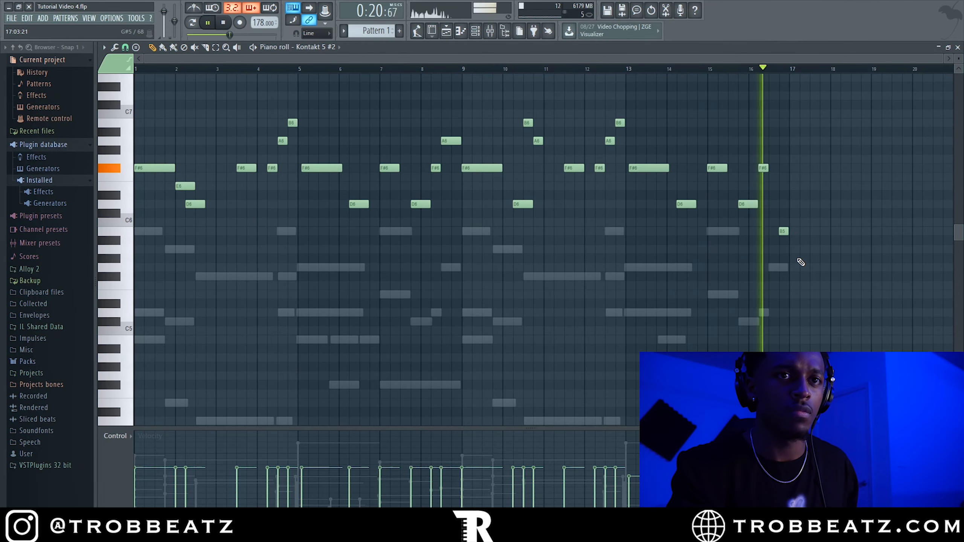
pyautogui.moveTo(774, 169); pyautogui.dragTo(776, 169)
pyautogui.moveTo(784, 209); pyautogui.dragTo(790, 262)
pyautogui.keyDown('ctrl'); pyautogui.click(804, 343); pyautogui.keyUp('ctrl')
# Randomize the note velocities of the Kontakt 5 #2 melody and lower the velocity of all its notes.
pyautogui.hotkey('alt', 'r')
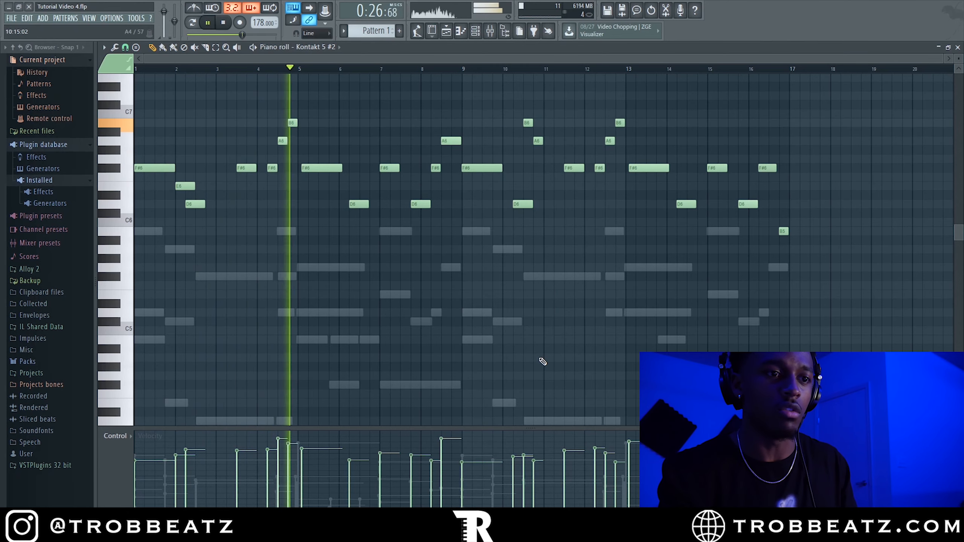
pyautogui.click(534, 360)
pyautogui.moveTo(832, 308); pyautogui.dragTo(57, 102)
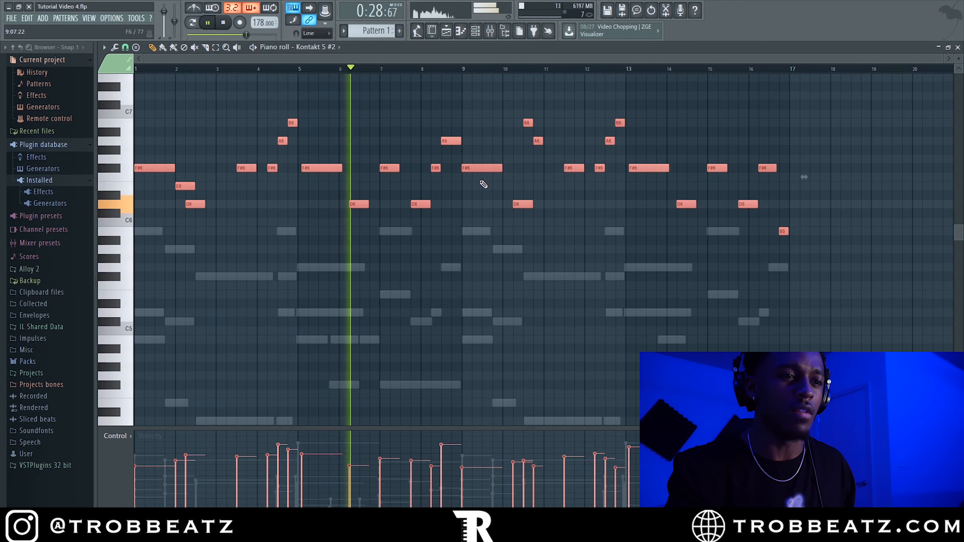
pyautogui.scroll(-3, 480, 181)
pyautogui.keyDown('ctrl'); pyautogui.click(482, 245); pyautogui.keyUp('ctrl')
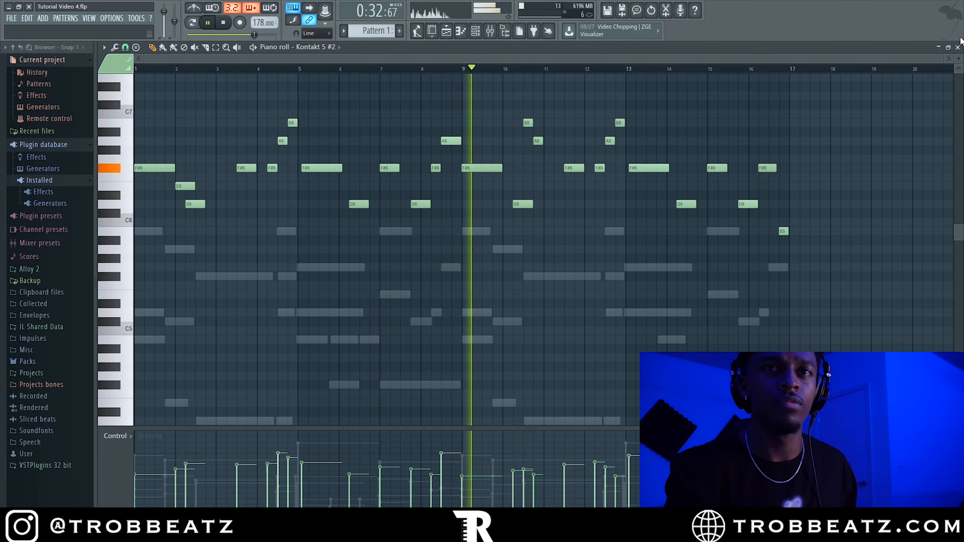
pyautogui.press('F7')
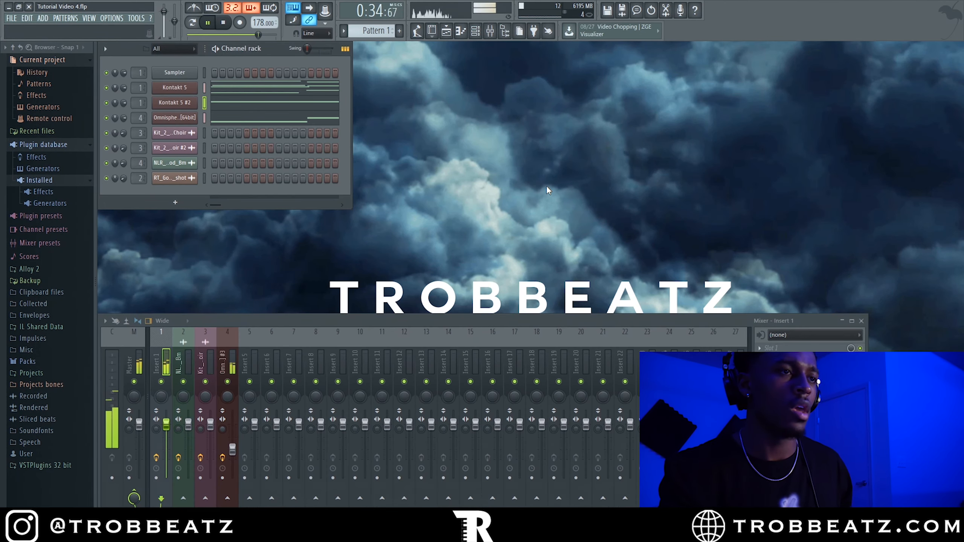
# Place a vocal hook clip on Track 4 in the middle of bar 17 and check the solo choir sample's channel settings.
pyautogui.click(455, 38)
pyautogui.click(476, 69)
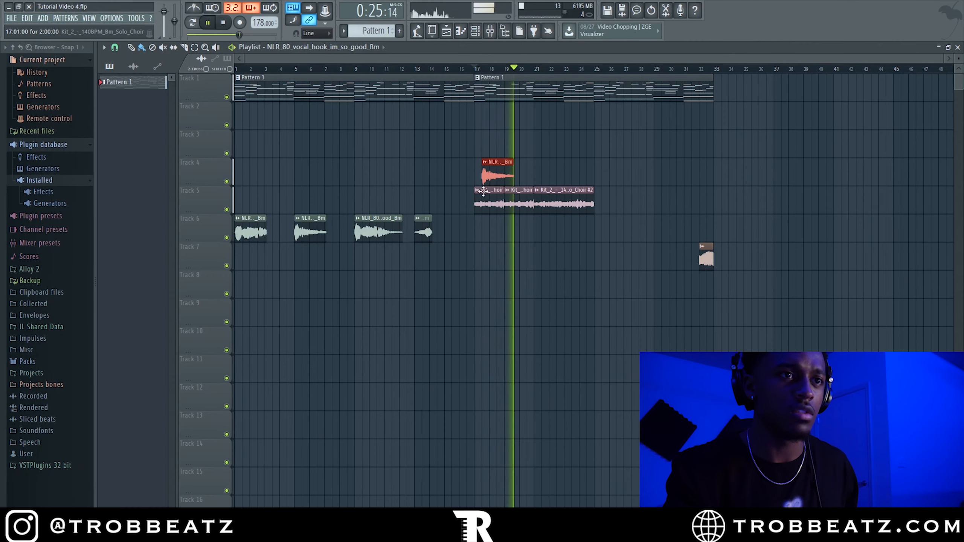
pyautogui.doubleClick(483, 191)
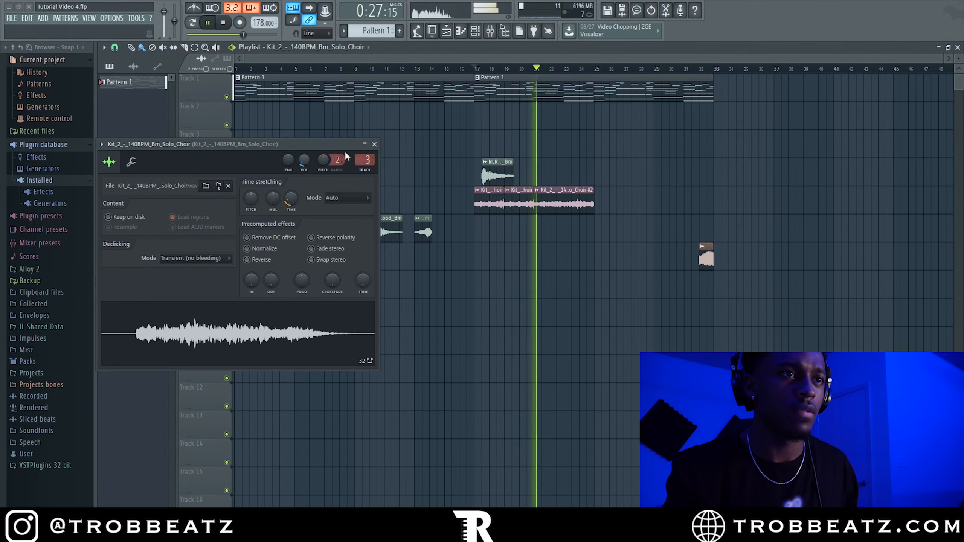
pyautogui.click(375, 144)
pyautogui.press('space')
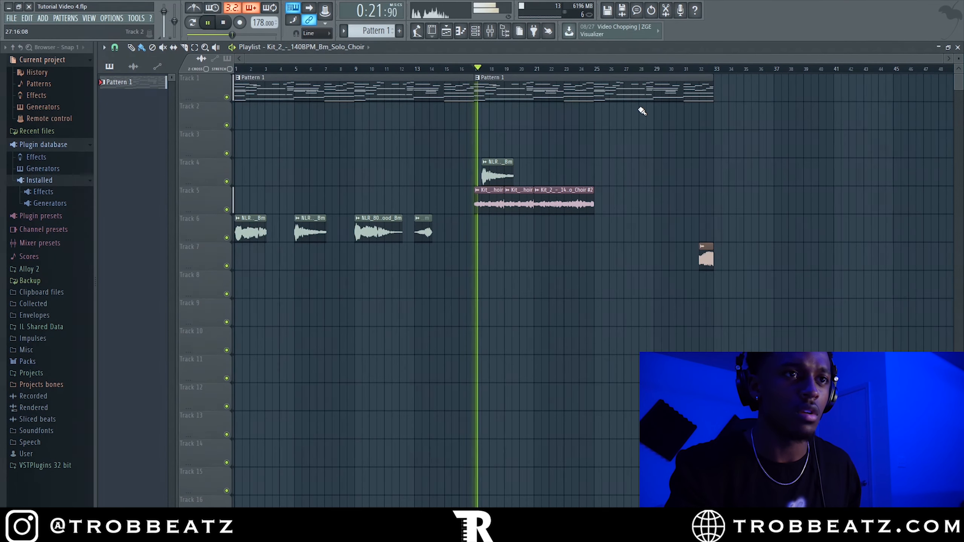
# Route the NLR vocal hook channel to mixer track 2.
pyautogui.click(958, 47)
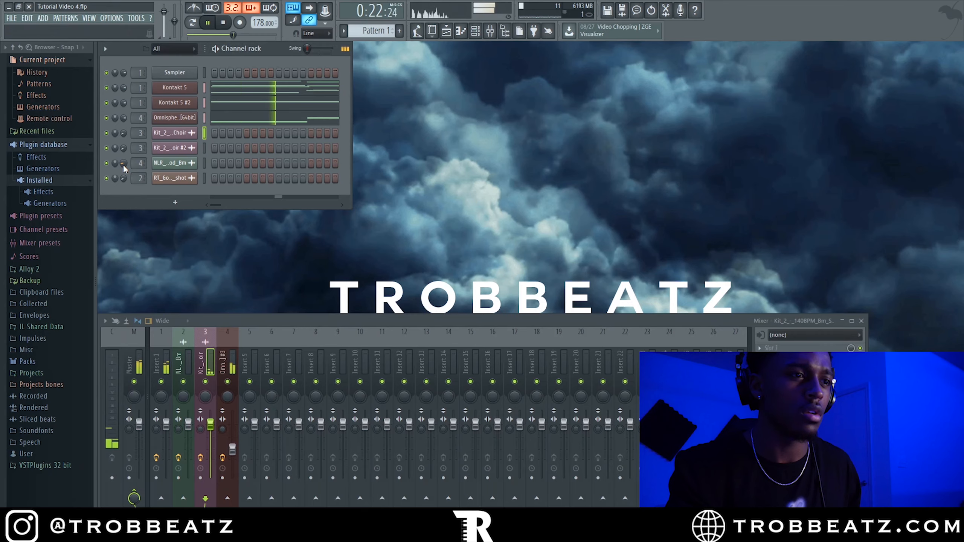
pyautogui.press('space')
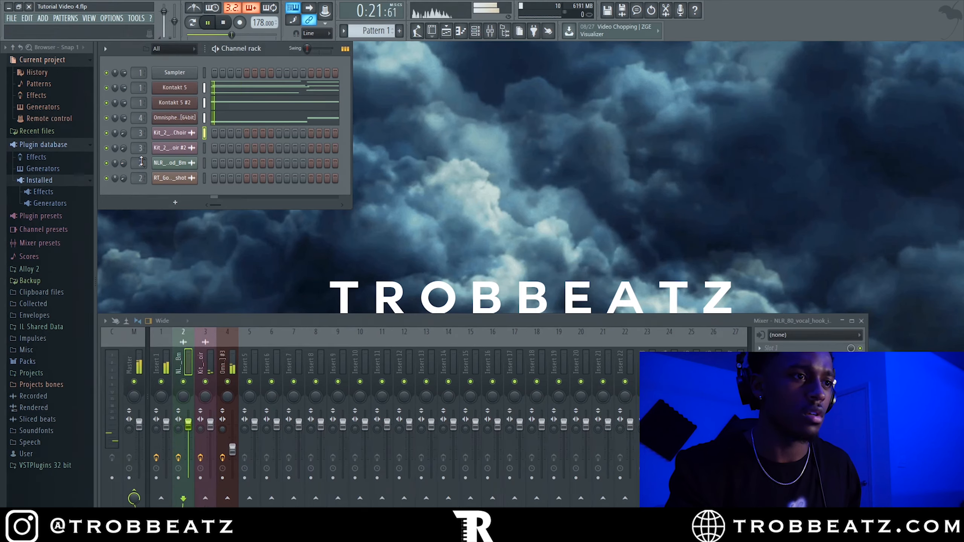
# Shift the Track 4 vocal clip to just after bar 18 and add further vocal chops around bars 22, 25 and 30.
pyautogui.click(448, 33)
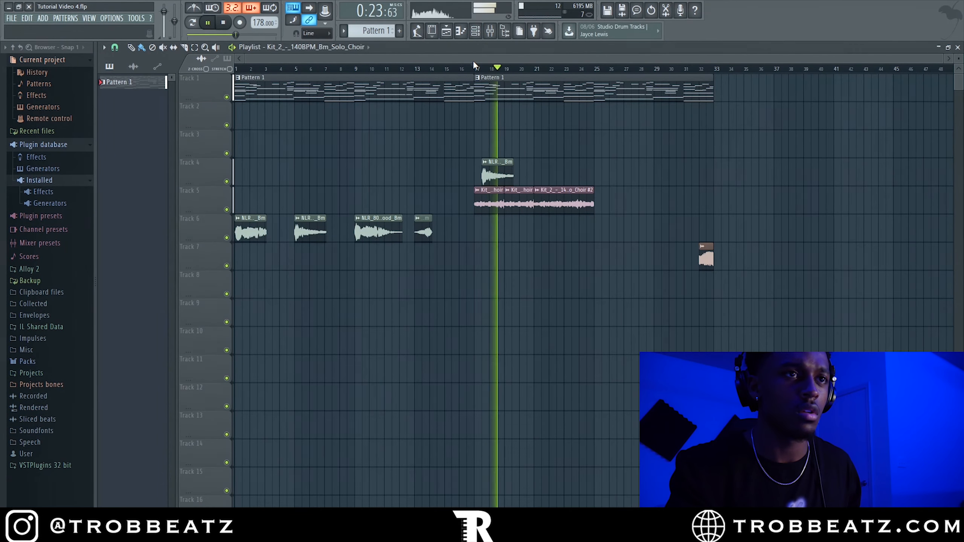
pyautogui.scroll(5, 477, 71)
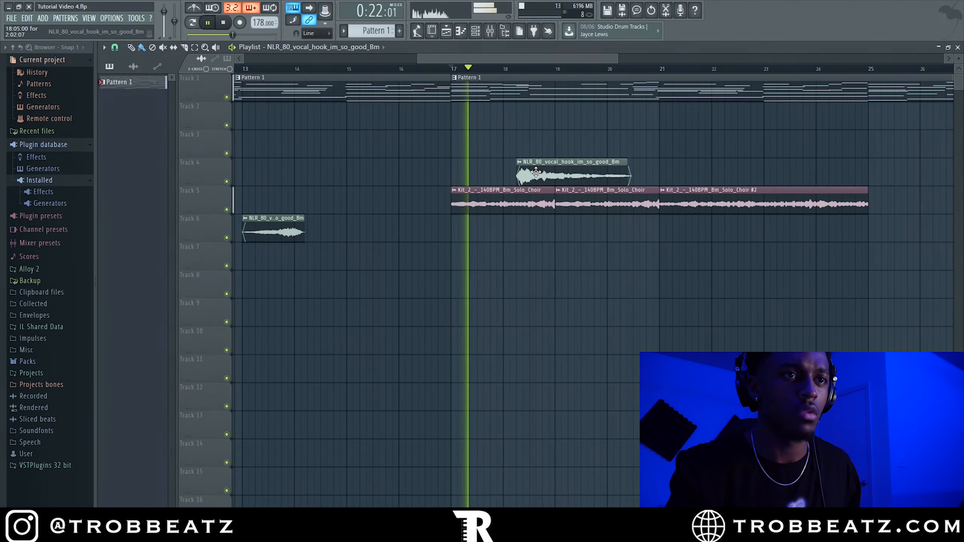
pyautogui.scroll(-5, 360, 245)
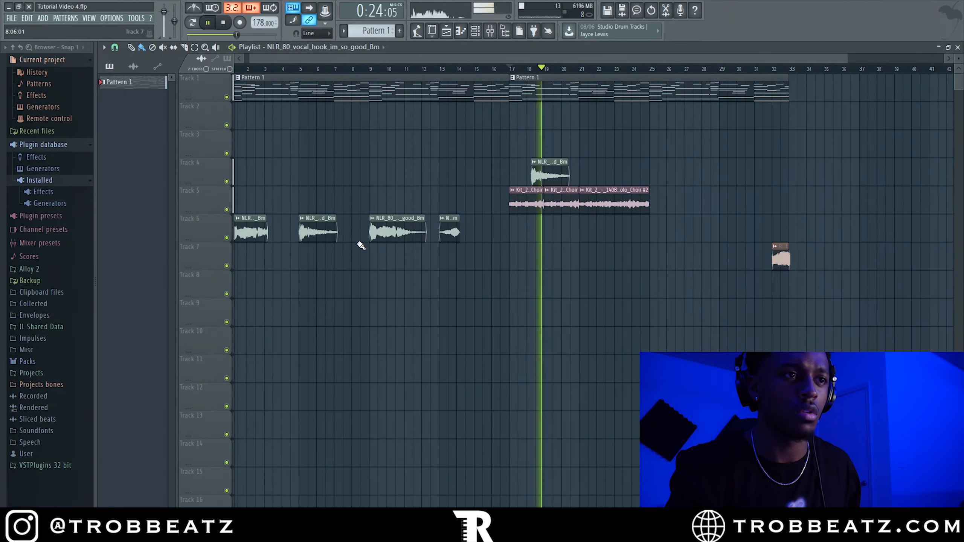
pyautogui.scroll(5, 592, 177)
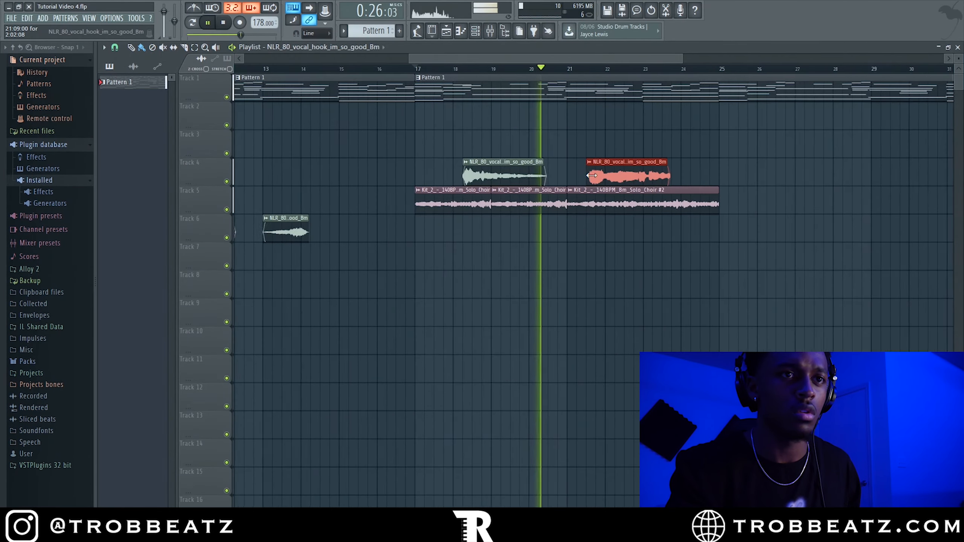
pyautogui.scroll(-5, 597, 172)
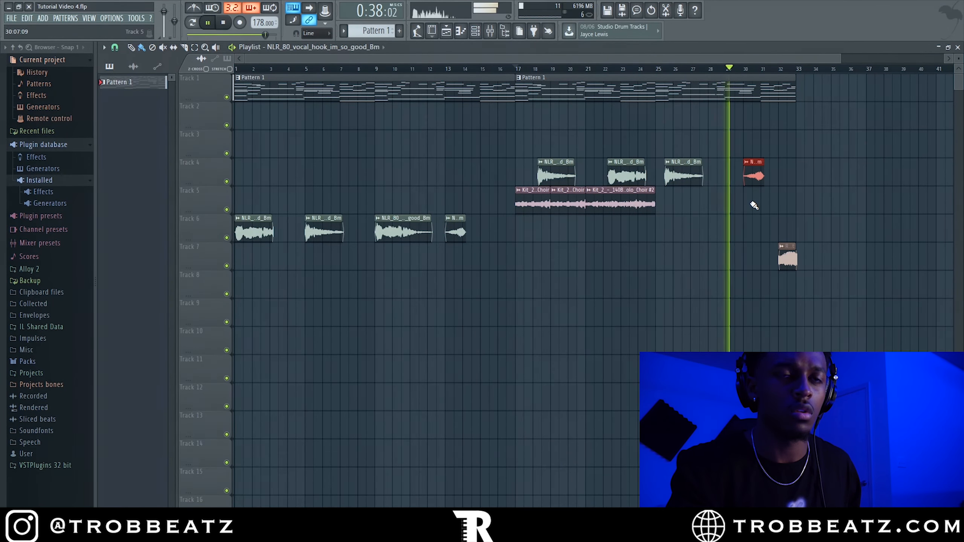
# Duplicate the eight-bar group of choir clips on Track 5 at bar 25.
pyautogui.moveTo(705, 207); pyautogui.dragTo(500, 206)
pyautogui.hotkey('ctrl', 'b')
pyautogui.rightClick(598, 260)
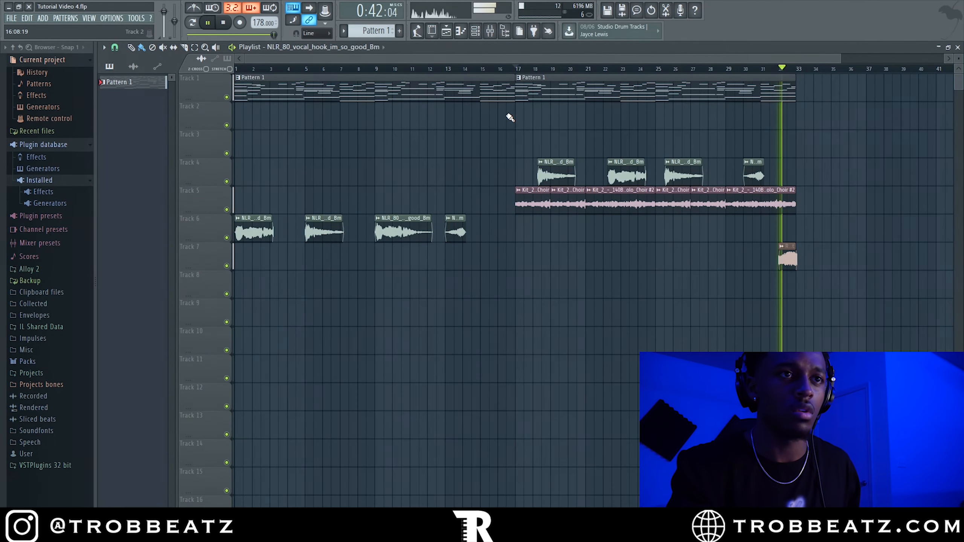
pyautogui.scroll(-1, 387, 90)
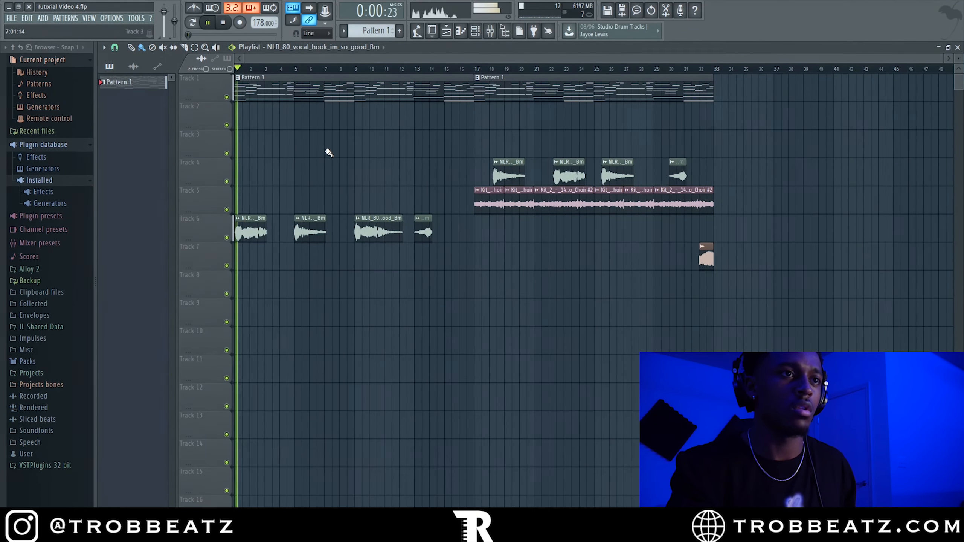
pyautogui.click(958, 47)
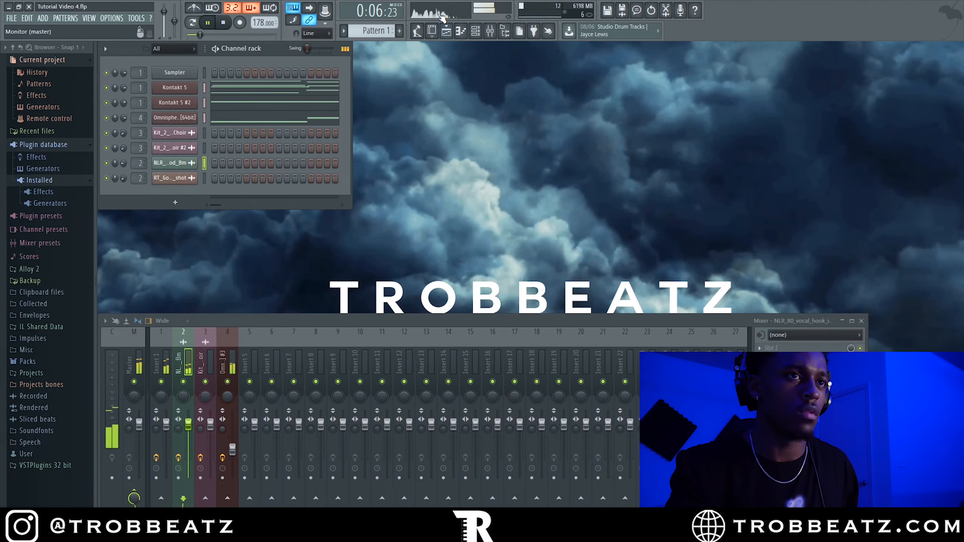
pyautogui.click(458, 31)
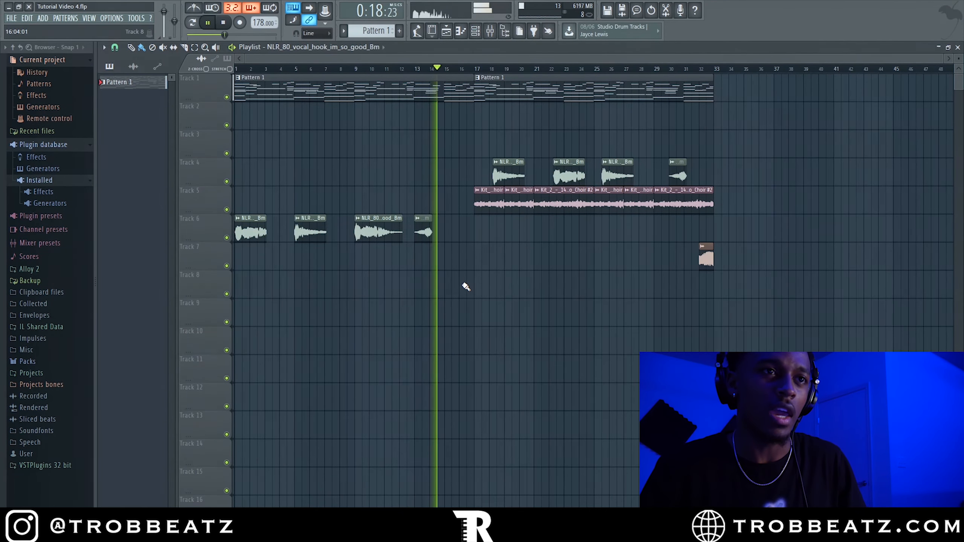
# Lower the Kontakt 5 #2 channel volume to 58%.
pyautogui.click(957, 47)
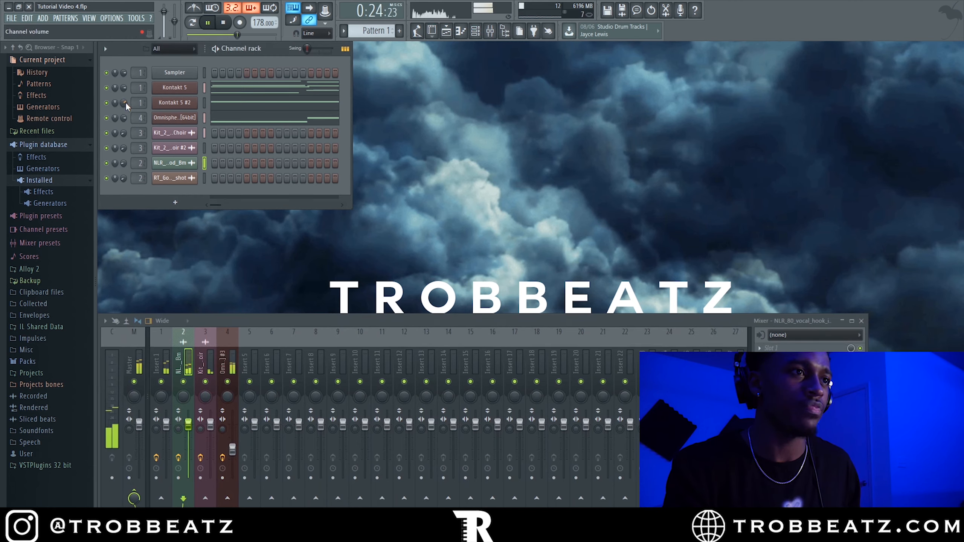
pyautogui.moveTo(125, 103); pyautogui.dragTo(125, 111)
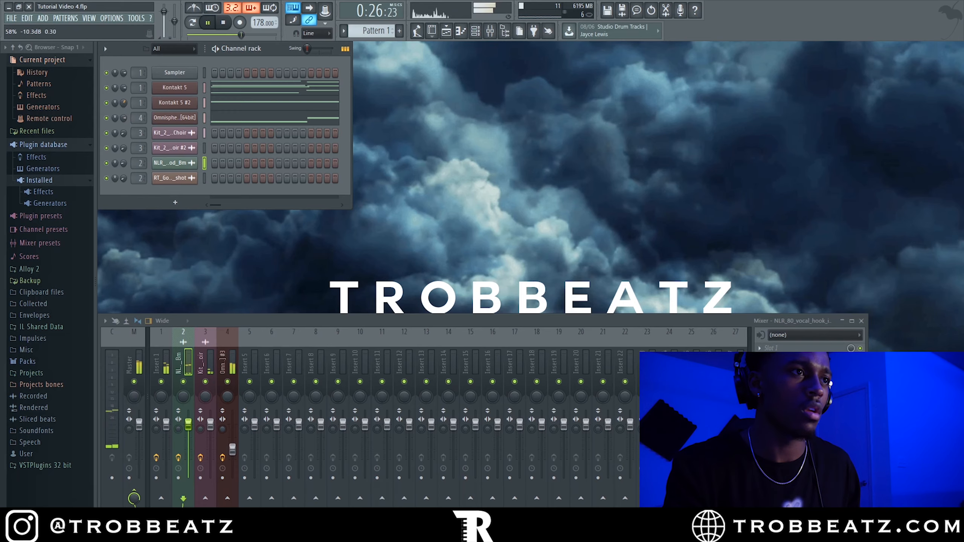
pyautogui.click(446, 32)
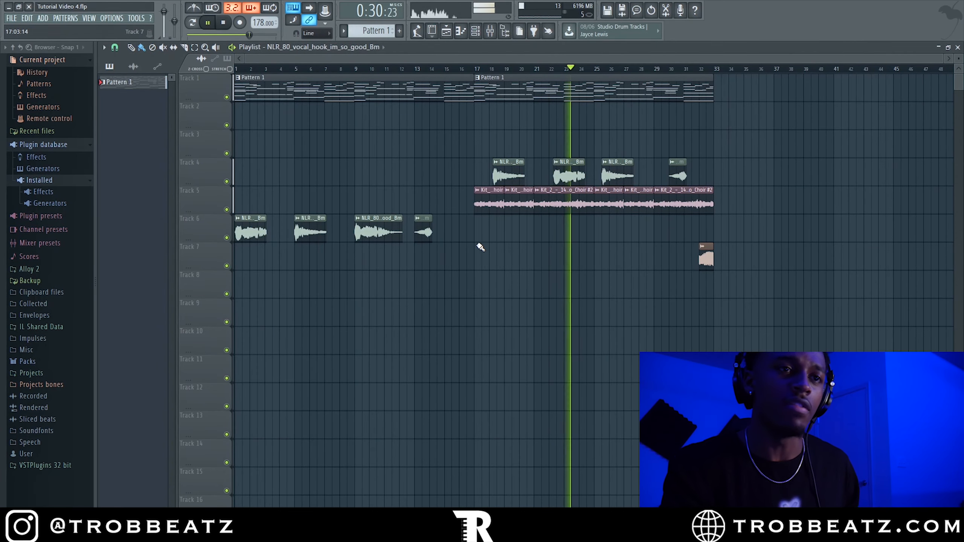
pyautogui.moveTo(477, 247); pyautogui.dragTo(417, 165)
pyautogui.click(557, 322)
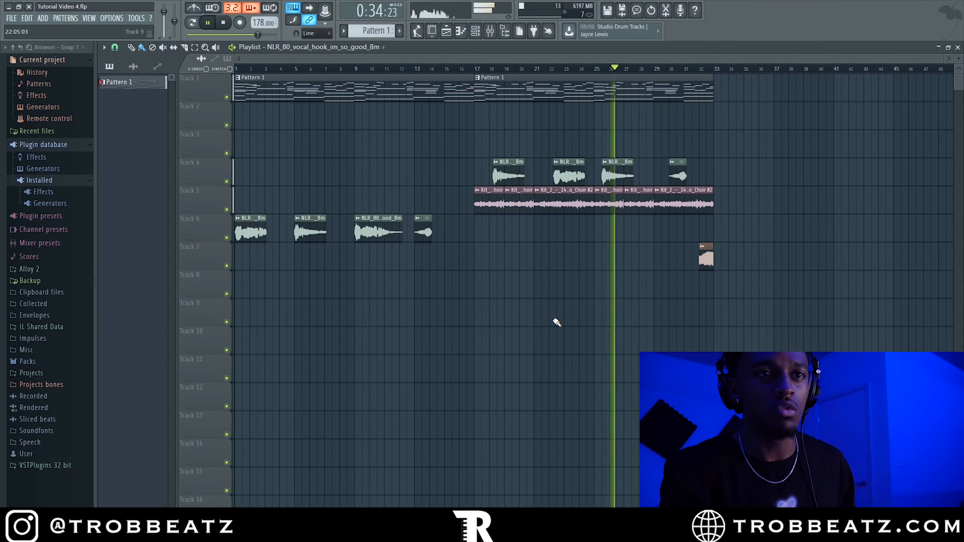